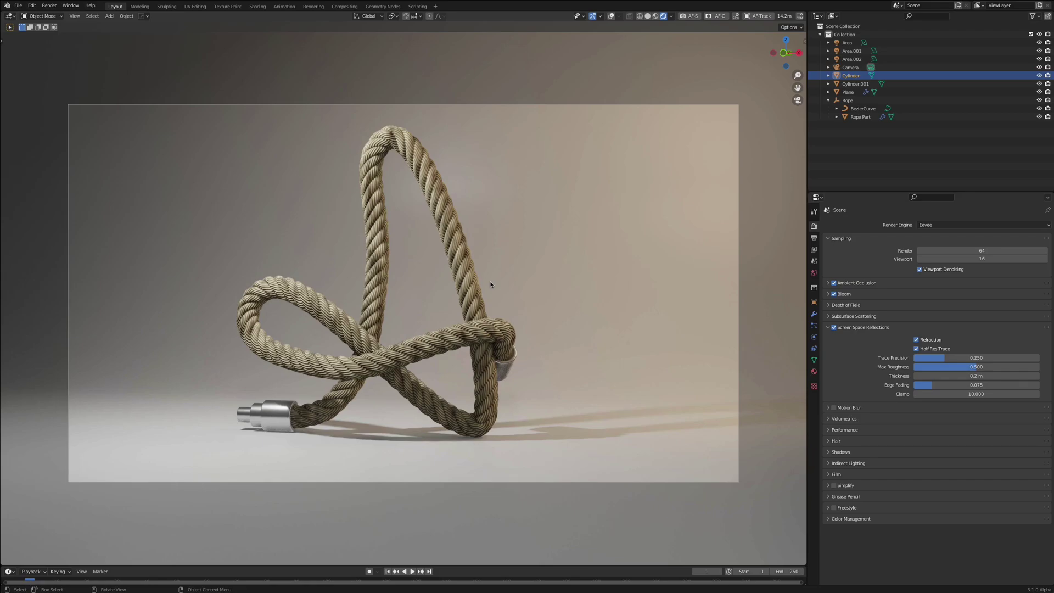
# Orbit the viewport around the finished twisted rope render with its metal end cap
pyautogui.moveTo(491, 283); pyautogui.dragTo(447, 328, button='middle')
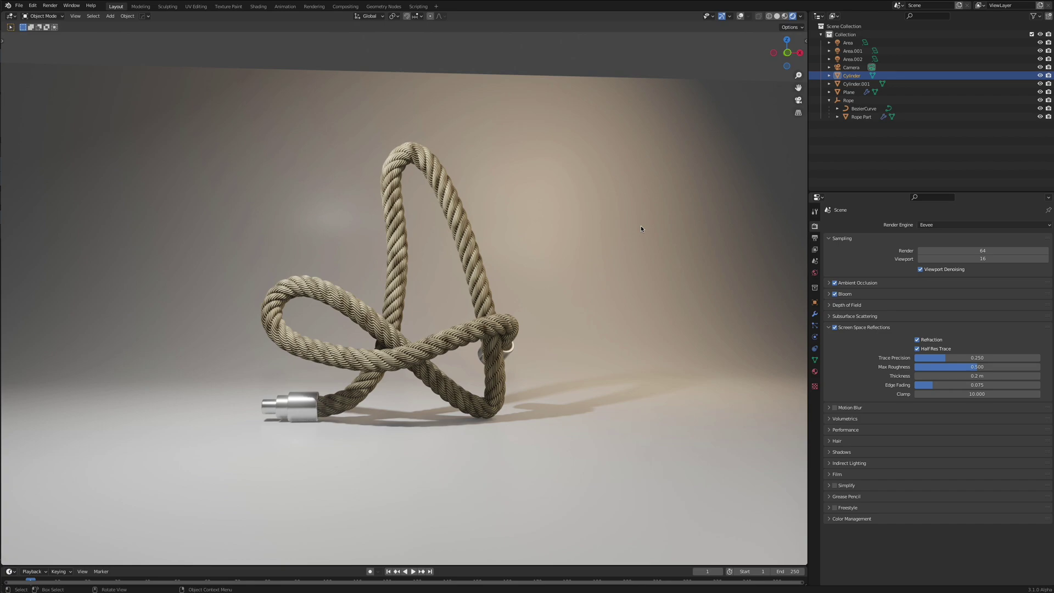
# Switch to Cinema 4D and orbit the empty scene so the blue axis rises
pyautogui.press('super+Tab')
pyautogui.press('super+Tab')
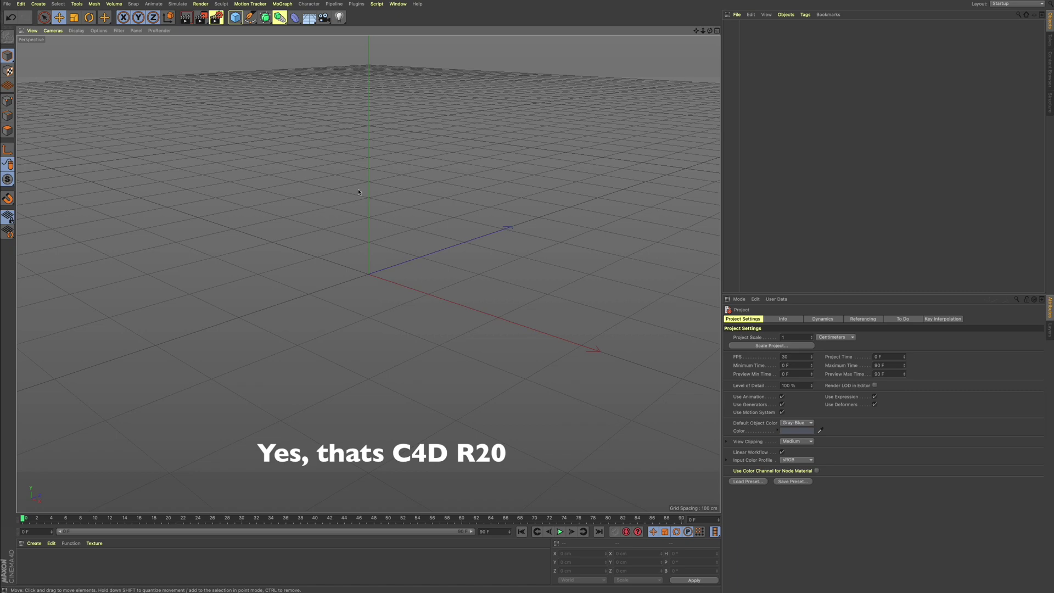
pyautogui.keyDown('alt'); pyautogui.moveTo(359, 268); pyautogui.dragTo(390, 241); pyautogui.keyUp('alt')
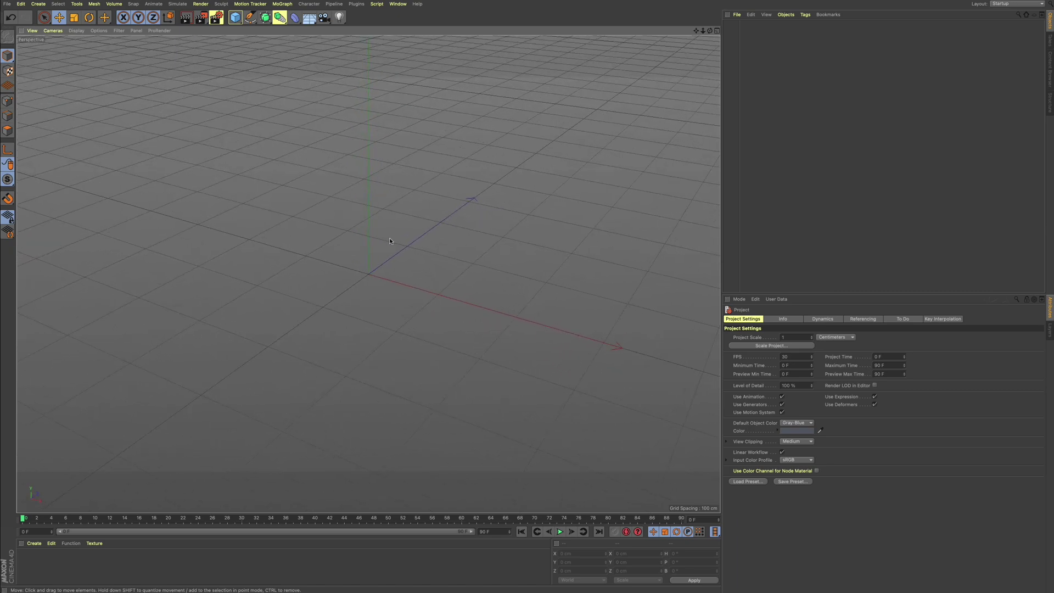
pyautogui.keyDown('alt'); pyautogui.moveTo(331, 160); pyautogui.dragTo(212, 61); pyautogui.keyUp('alt')
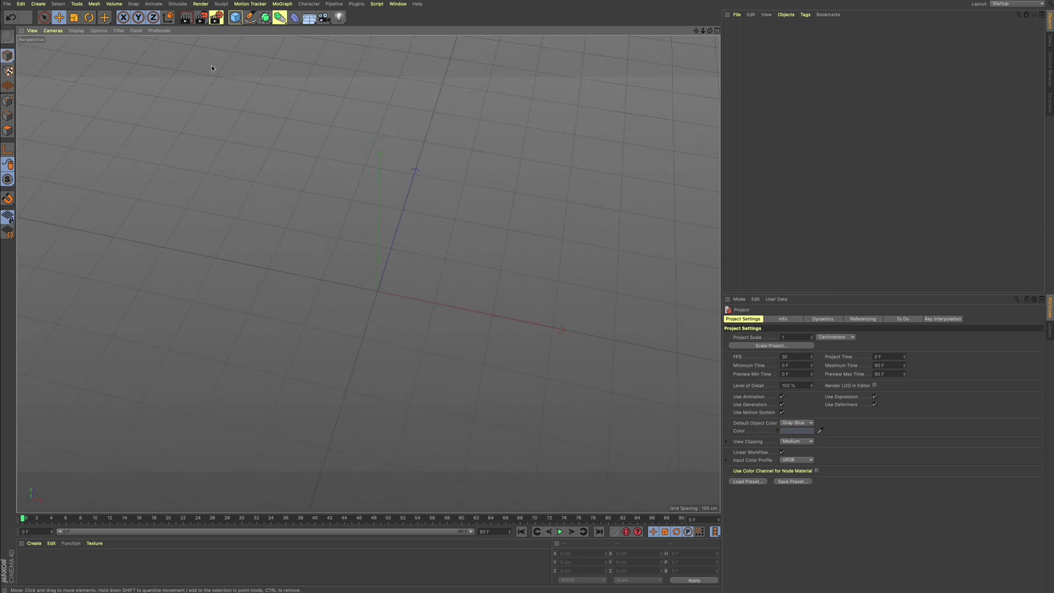
# Draw an open curving Bézier spline in Top view, then return to Perspective
pyautogui.click(251, 17)
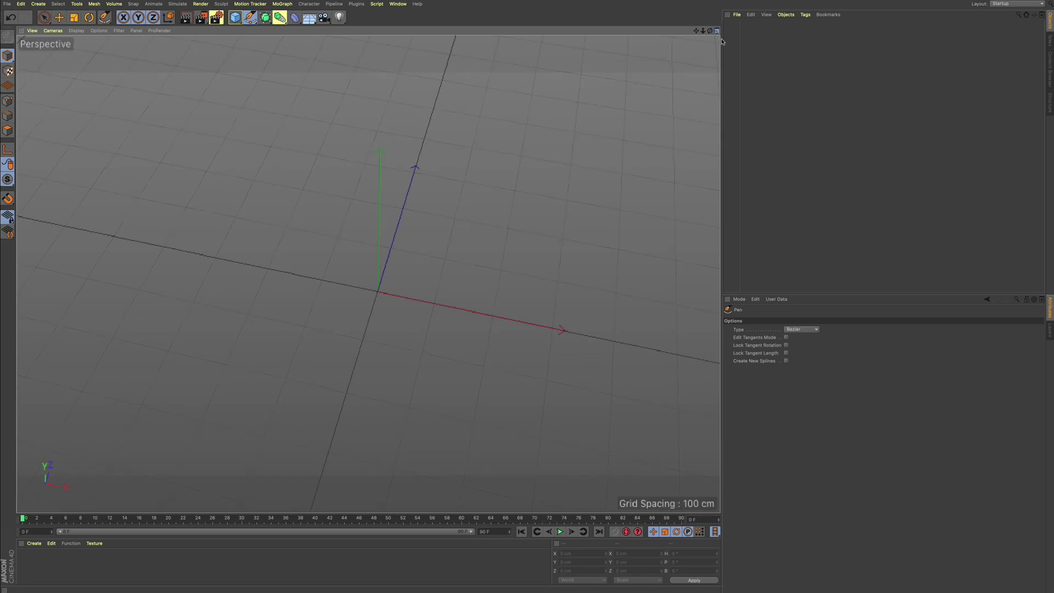
pyautogui.press('F2')
pyautogui.click(183, 300)
pyautogui.moveTo(354, 158); pyautogui.dragTo(458, 236)
pyautogui.moveTo(663, 224); pyautogui.dragTo(690, 285)
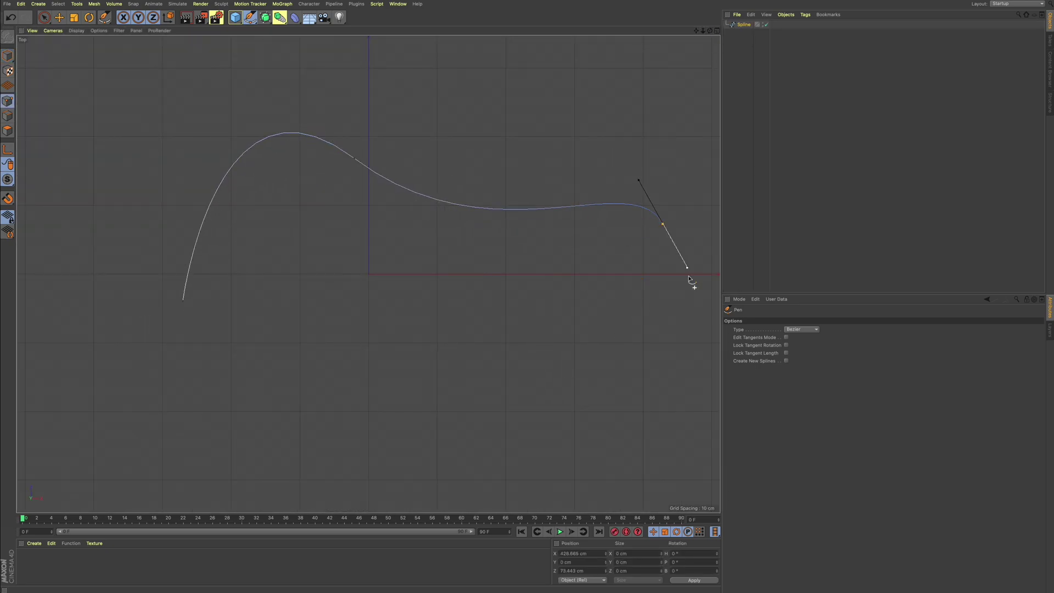
pyautogui.moveTo(427, 421); pyautogui.dragTo(329, 358)
pyautogui.moveTo(180, 362); pyautogui.dragTo(110, 288)
pyautogui.press('F5')
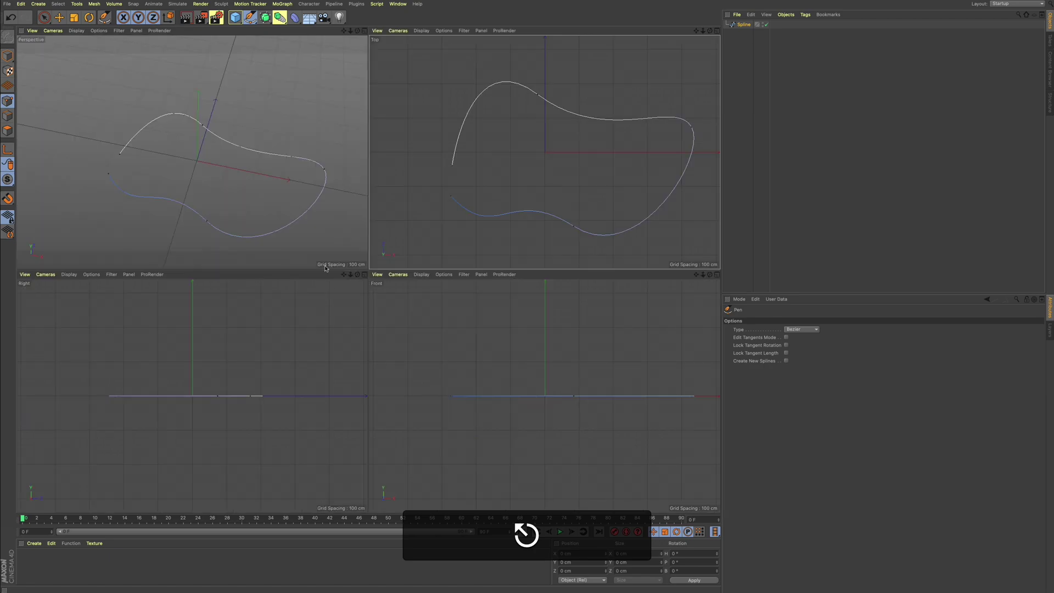
pyautogui.press('F1')
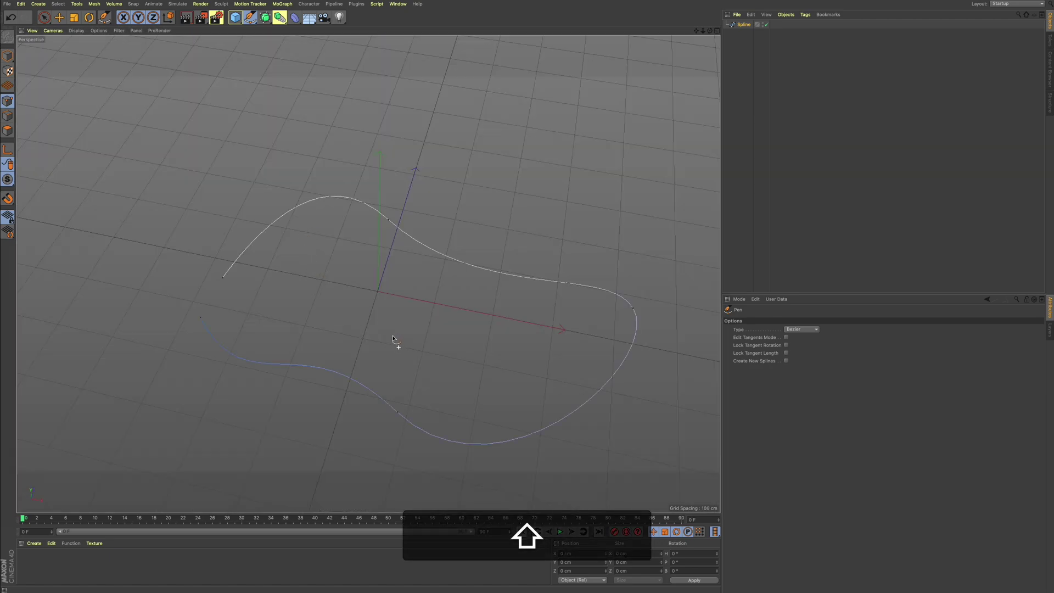
pyautogui.keyDown('alt'); pyautogui.keyDown('shift'); pyautogui.moveTo(388, 325); pyautogui.dragTo(358, 275, button='middle'); pyautogui.keyUp('shift'); pyautogui.keyUp('alt')
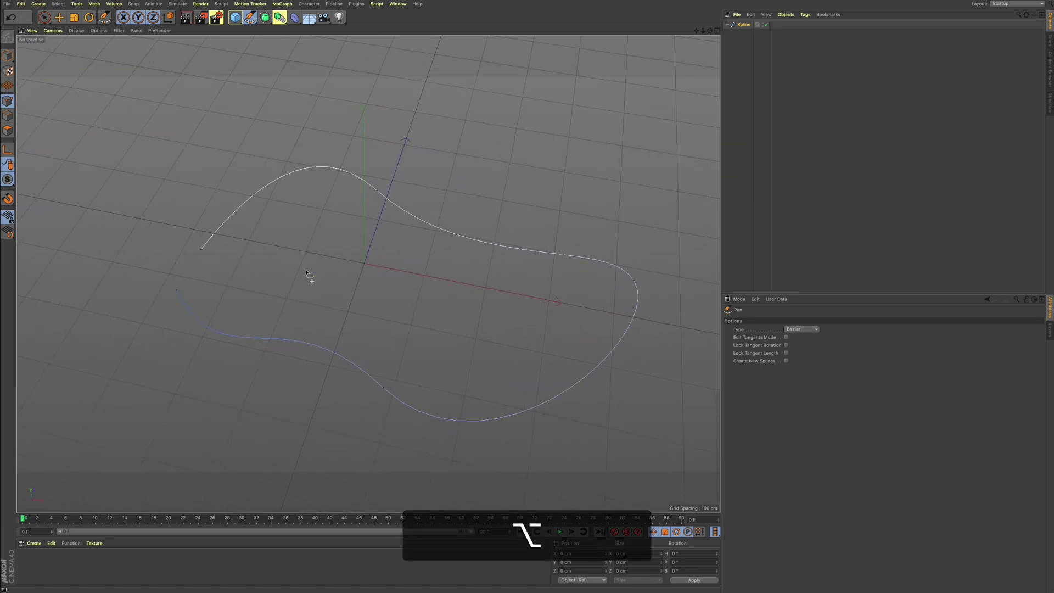
# Raise the spline's start point about 104 cm off the ground and rotate it
pyautogui.click(59, 22)
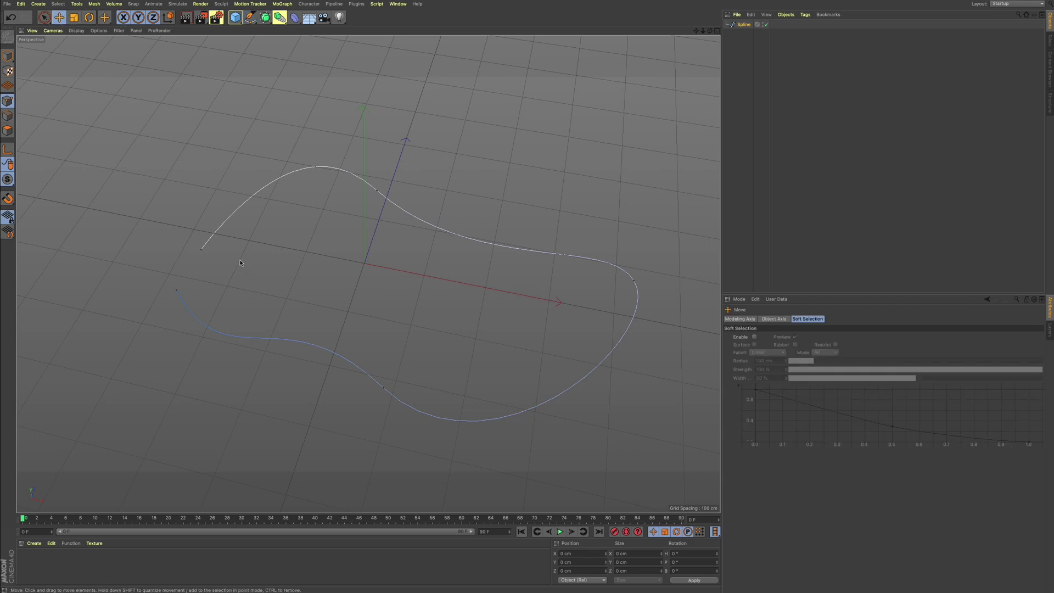
pyautogui.click(201, 249)
pyautogui.moveTo(179, 170); pyautogui.dragTo(168, 124)
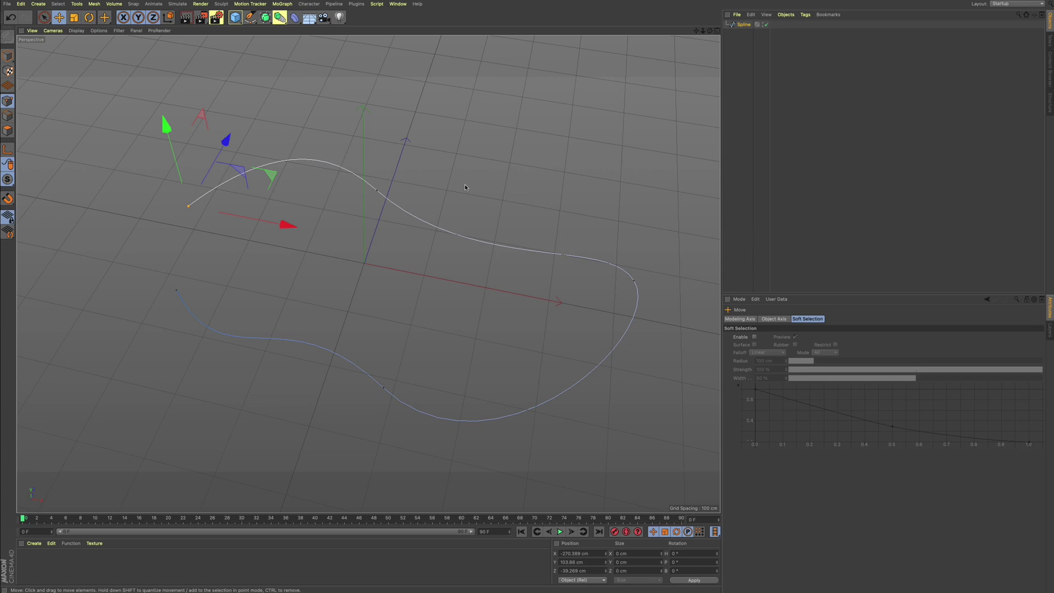
pyautogui.click(75, 19)
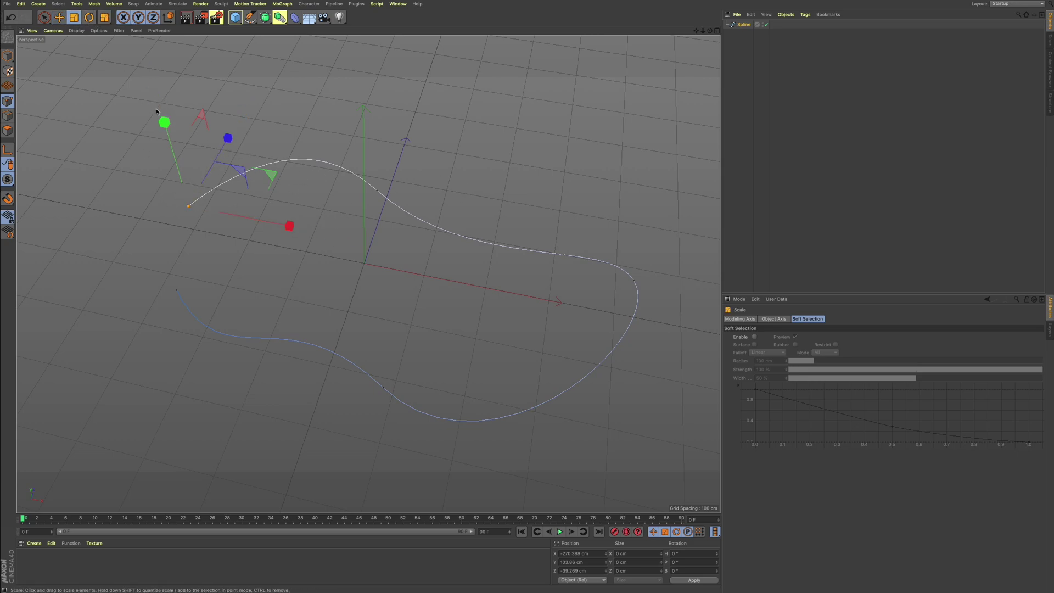
pyautogui.click(89, 17)
pyautogui.moveTo(231, 185)
pyautogui.mouseDown()
pyautogui.moveTo(220, 175)
pyautogui.moveTo(231, 185)
pyautogui.mouseUp()
pyautogui.moveTo(233, 244); pyautogui.dragTo(243, 267)
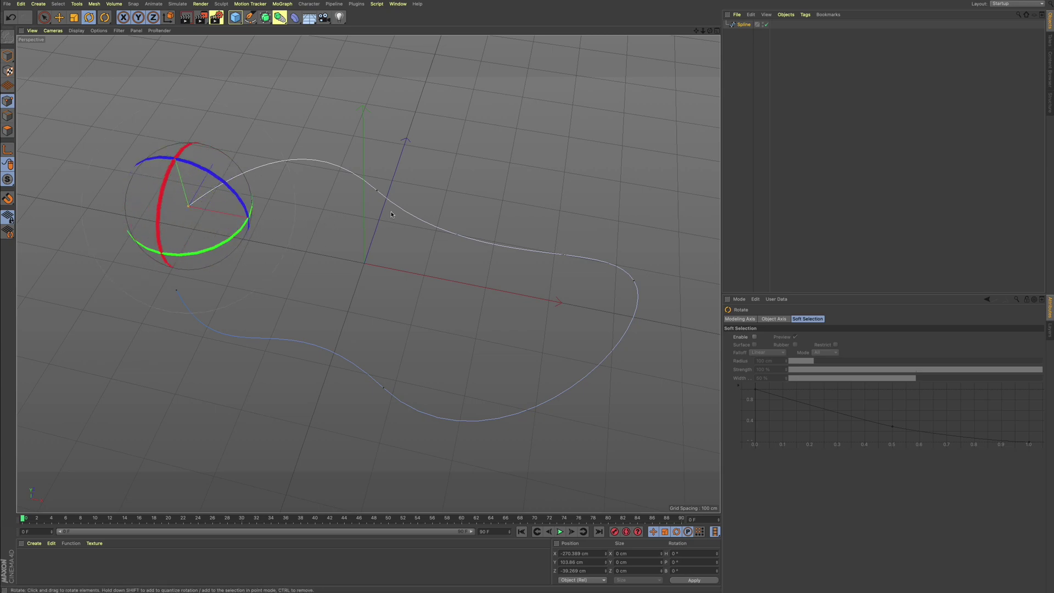
# Lengthen and turn the middle spline point's tangent handles
pyautogui.click(377, 191)
pyautogui.moveTo(391, 237)
pyautogui.mouseDown()
pyautogui.moveTo(384, 257)
pyautogui.moveTo(409, 250)
pyautogui.moveTo(401, 256)
pyautogui.mouseUp()
pyautogui.click(188, 205)
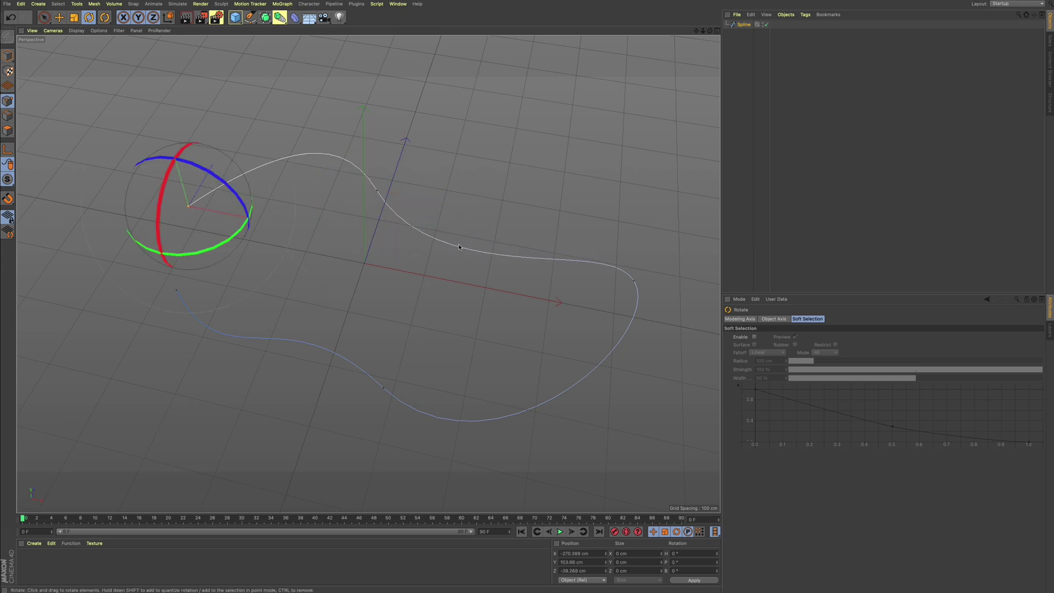
pyautogui.click(376, 190)
pyautogui.press('s')
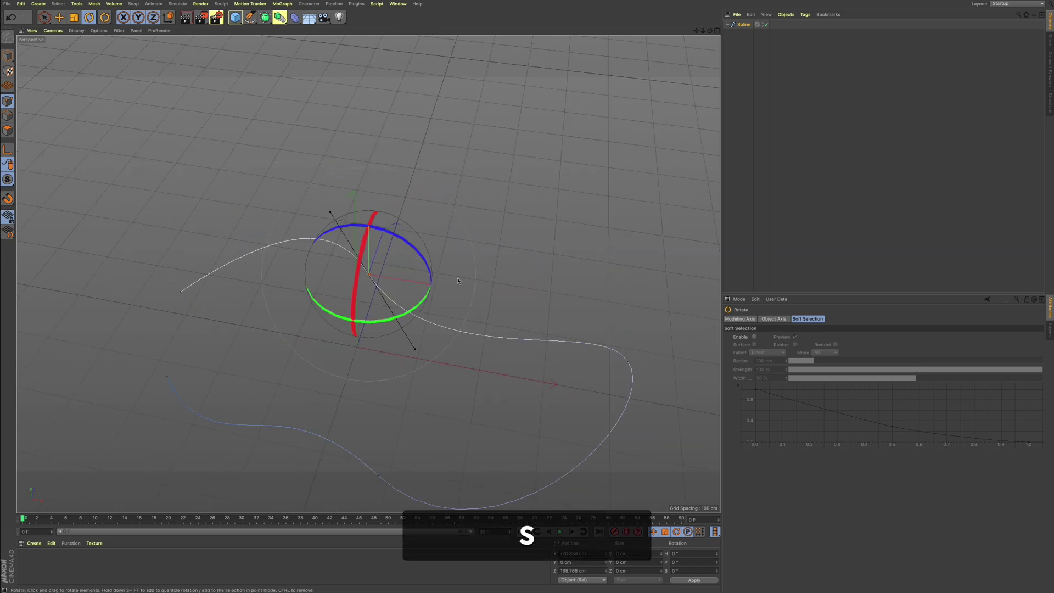
pyautogui.click(75, 17)
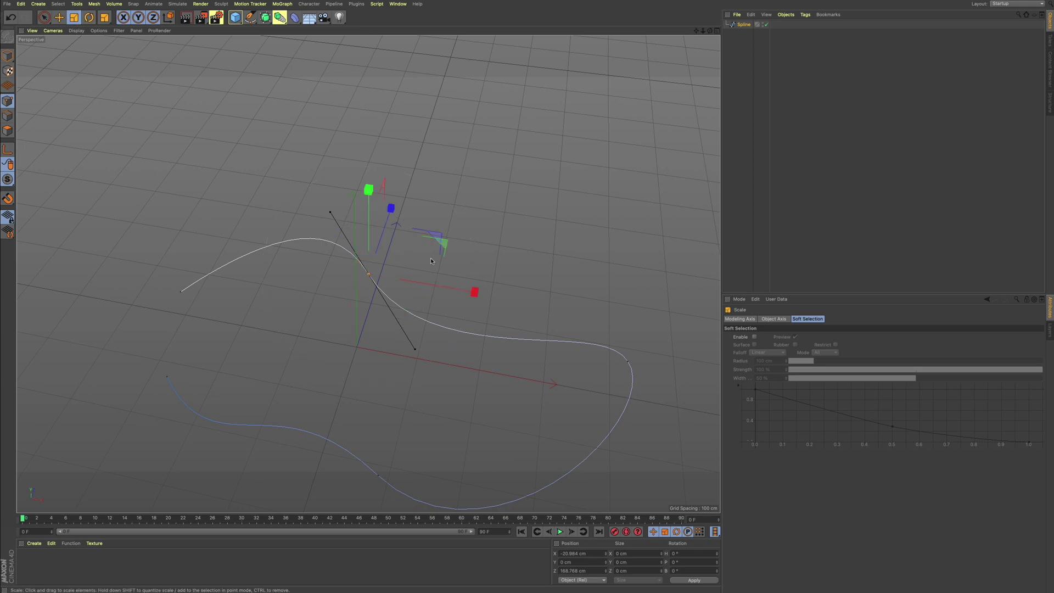
pyautogui.moveTo(363, 230)
pyautogui.mouseDown()
pyautogui.moveTo(336, 224)
pyautogui.moveTo(370, 231)
pyautogui.mouseUp()
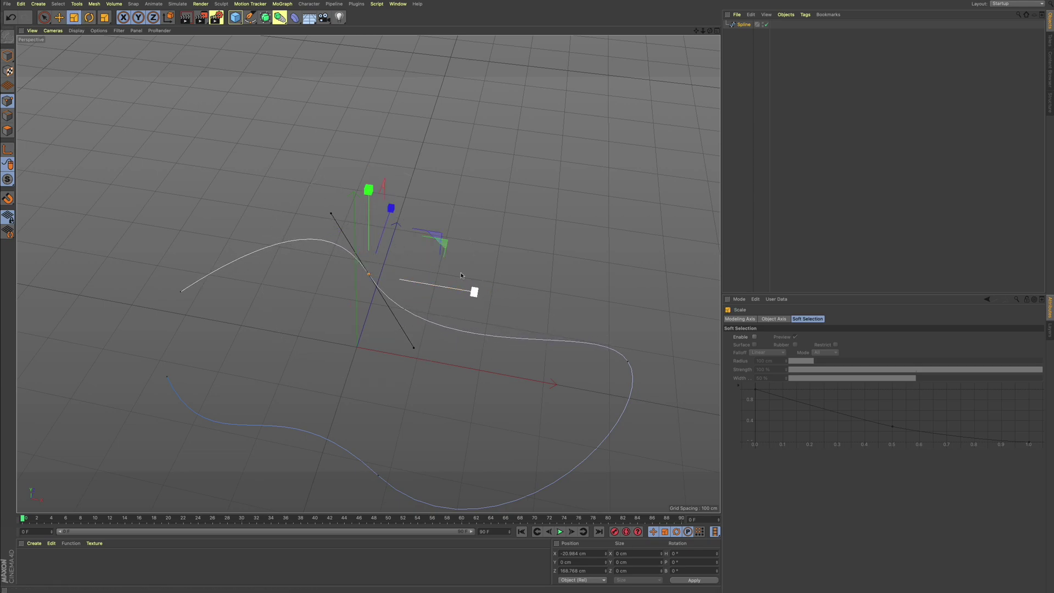
pyautogui.press('r')
pyautogui.moveTo(429, 309); pyautogui.dragTo(404, 294)
pyautogui.press('shift')
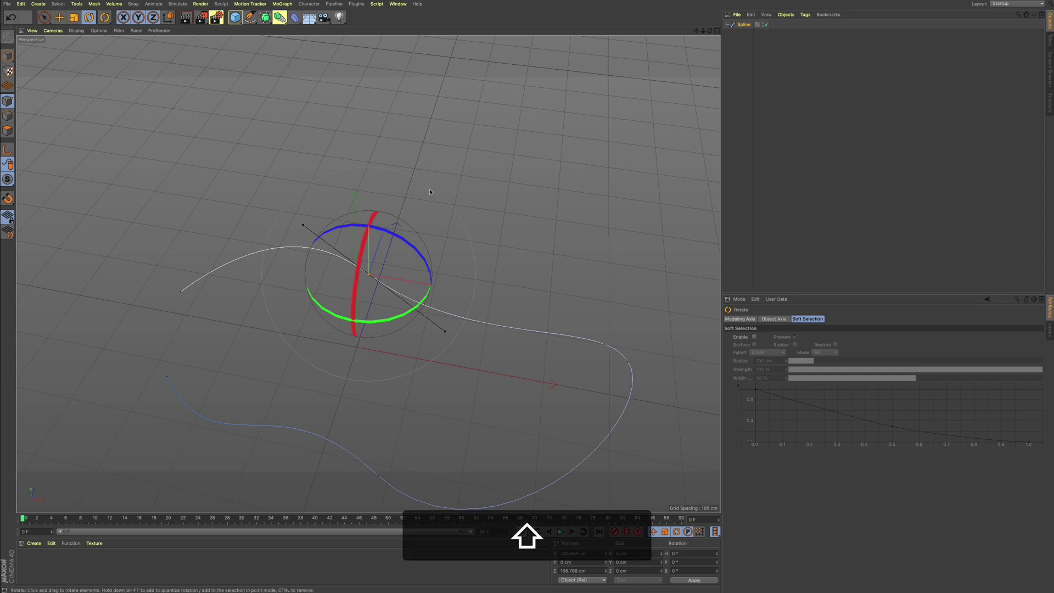
pyautogui.hotkey('shift', 'e')
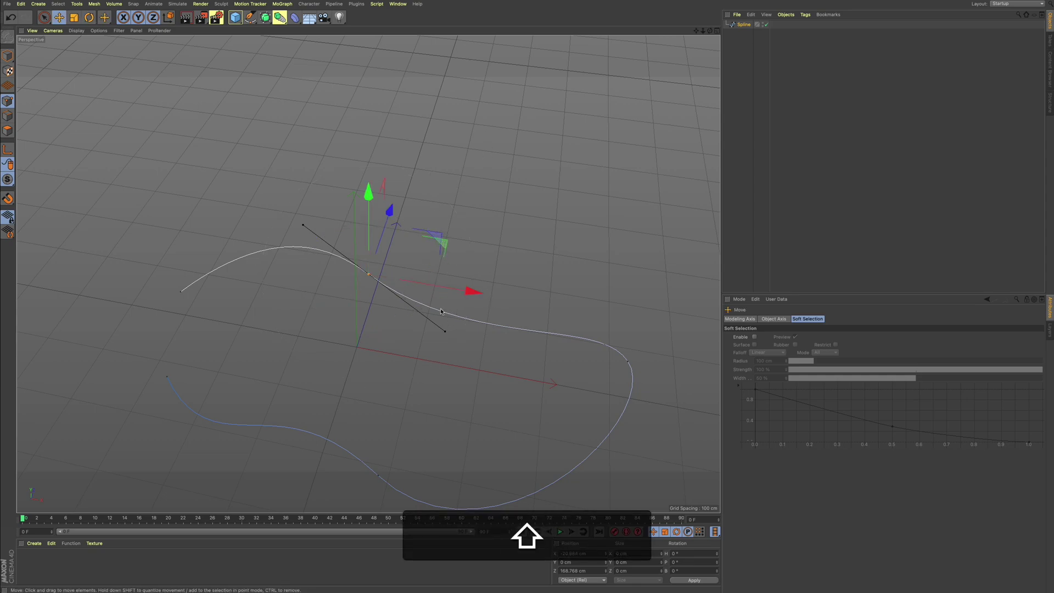
# Slide the middle spline point sideways along X
pyautogui.keyDown('alt'); pyautogui.moveTo(450, 274); pyautogui.dragTo(432, 207, button='middle'); pyautogui.keyUp('alt')
pyautogui.click(447, 250)
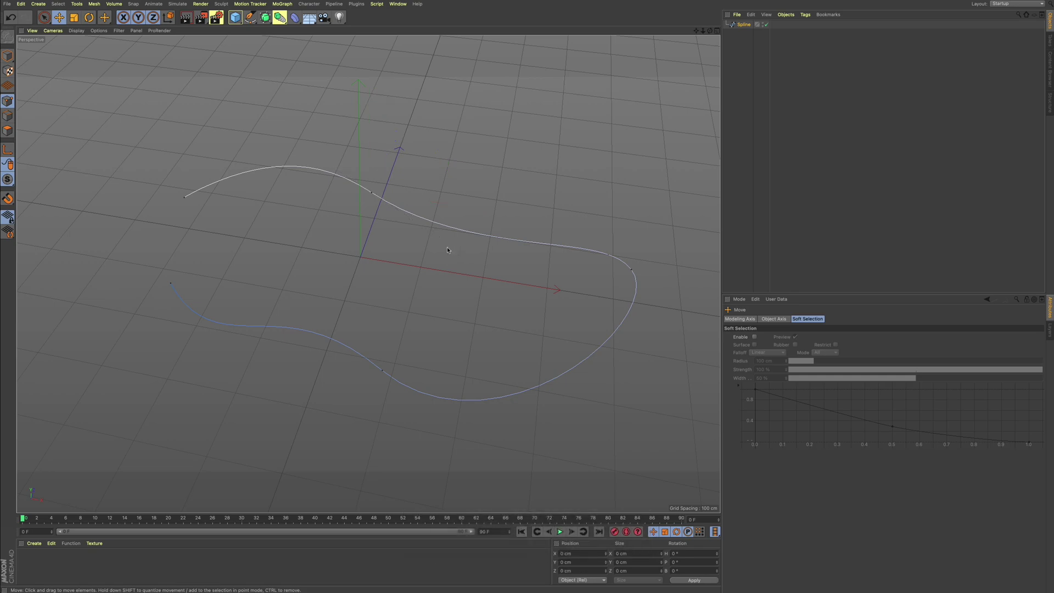
pyautogui.click(372, 194)
pyautogui.moveTo(470, 224)
pyautogui.mouseDown()
pyautogui.moveTo(494, 224)
pyautogui.moveTo(463, 224)
pyautogui.moveTo(493, 224)
pyautogui.moveTo(479, 224)
pyautogui.mouseUp()
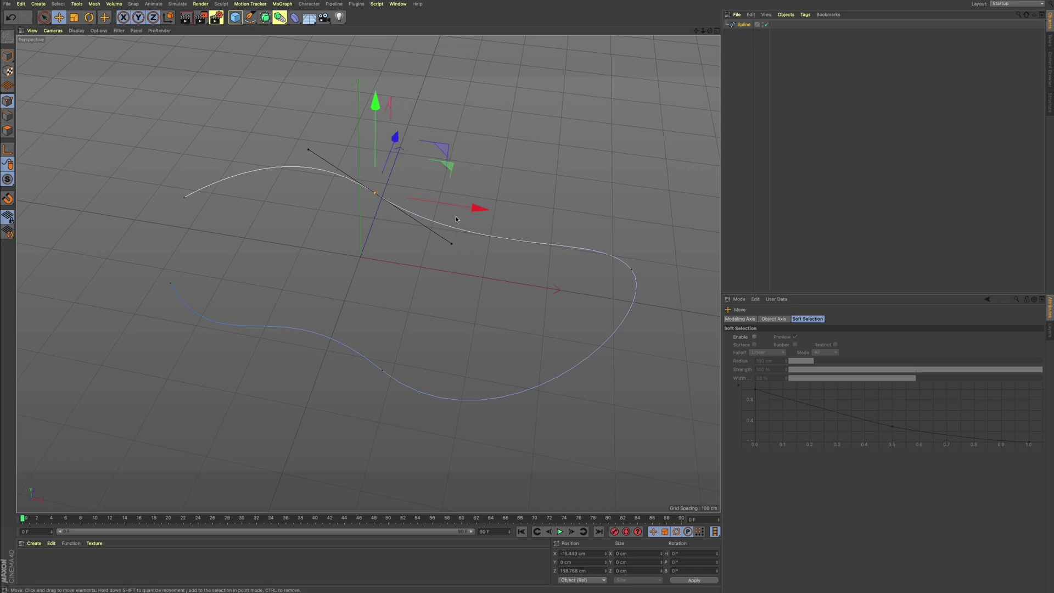
# Start a new General Blender file, discarding the rope scene changes
pyautogui.press('super+Tab')
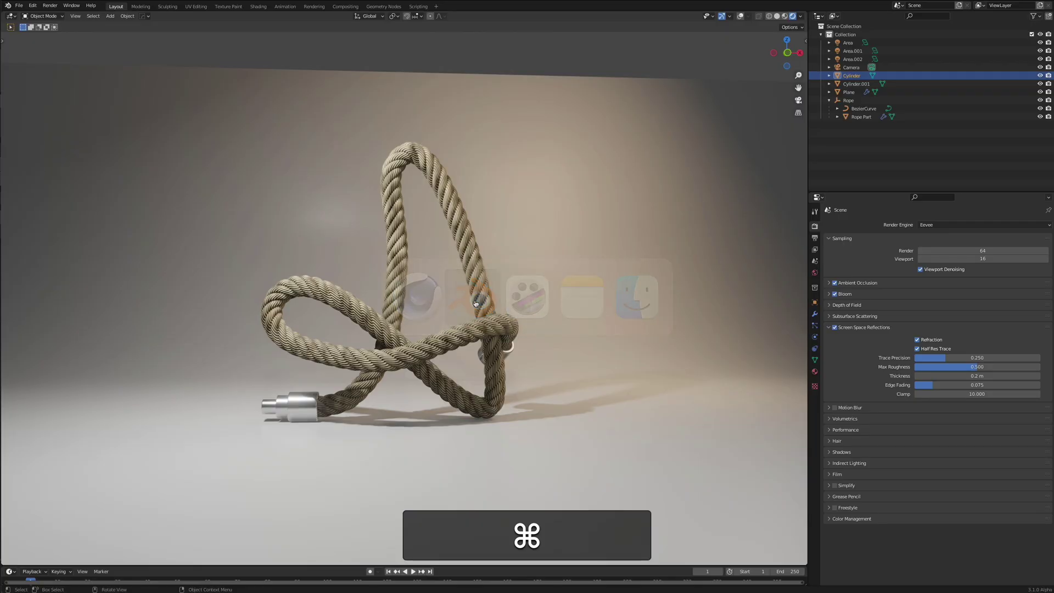
pyautogui.click(472, 305)
pyautogui.press('super+n')
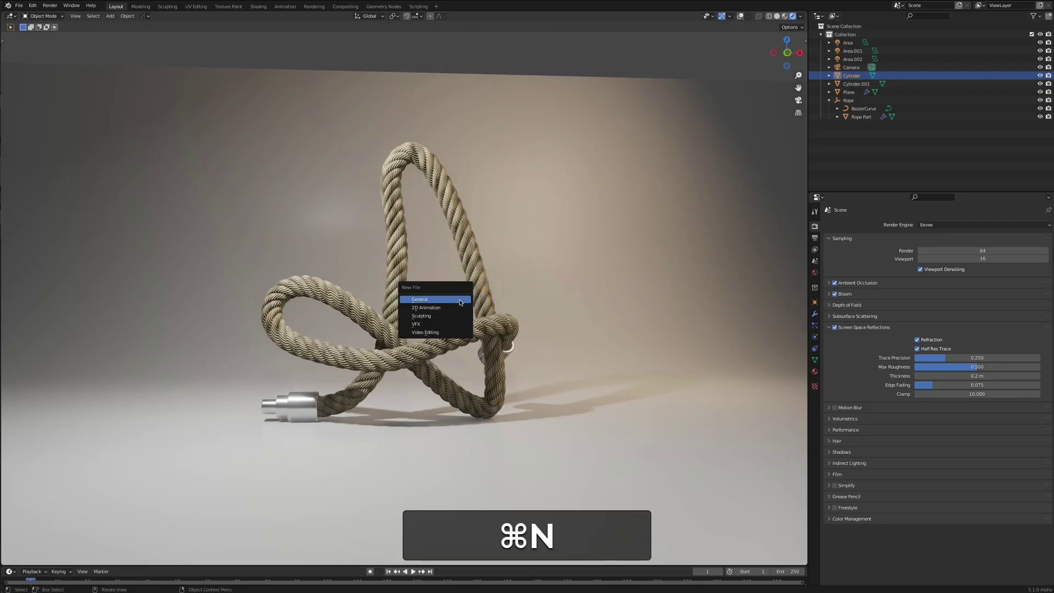
pyautogui.click(461, 291)
pyautogui.click(492, 311)
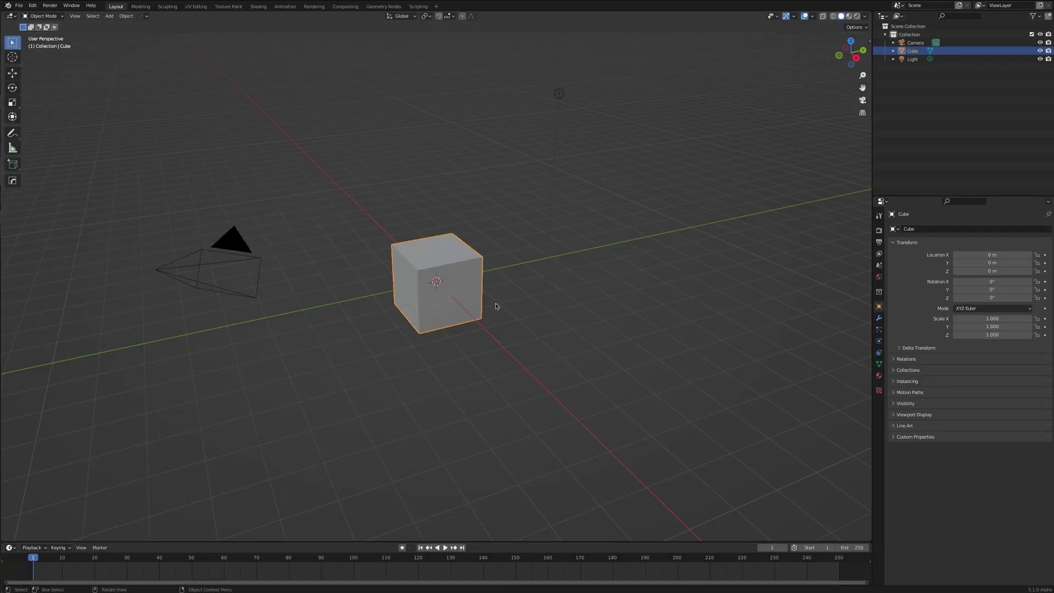
# Delete the default cube, camera and light, and view the scene from Top Orthographic
pyautogui.press('a')
pyautogui.press('x')
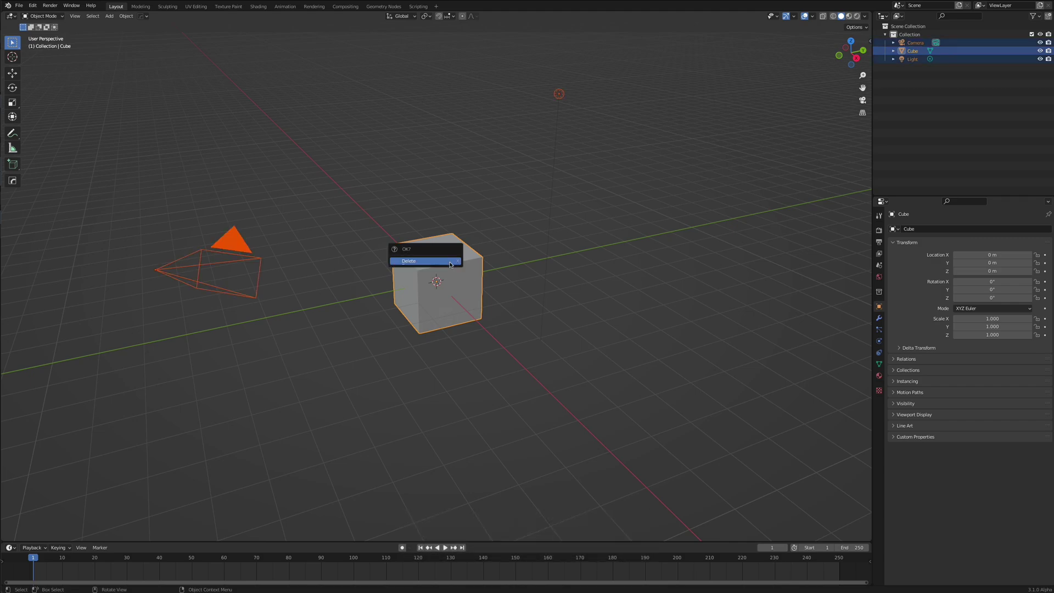
pyautogui.click(451, 263)
pyautogui.click(853, 45)
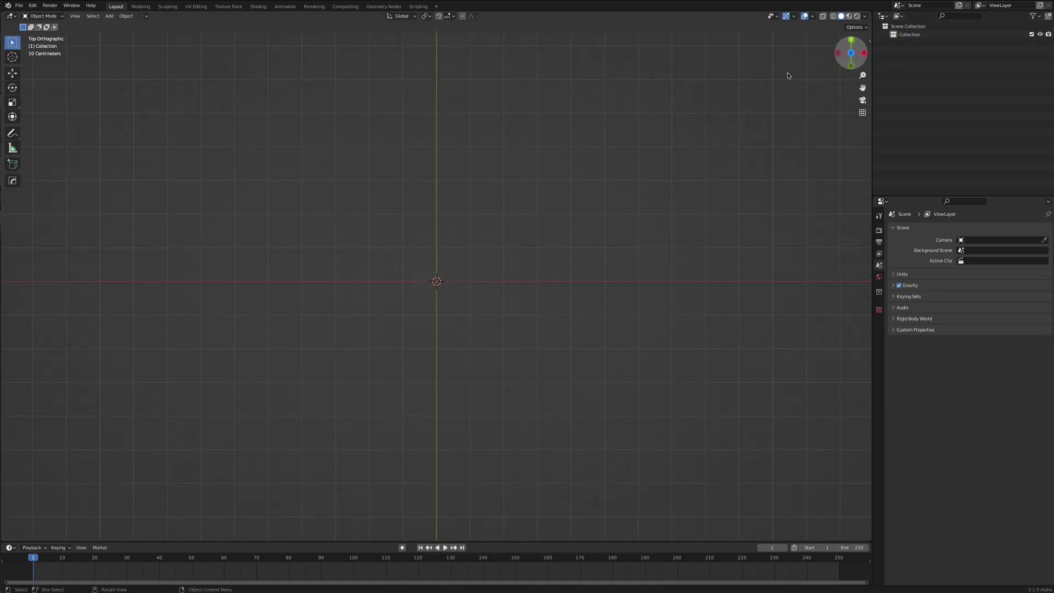
pyautogui.moveTo(414, 298); pyautogui.dragTo(423, 258, button='middle')
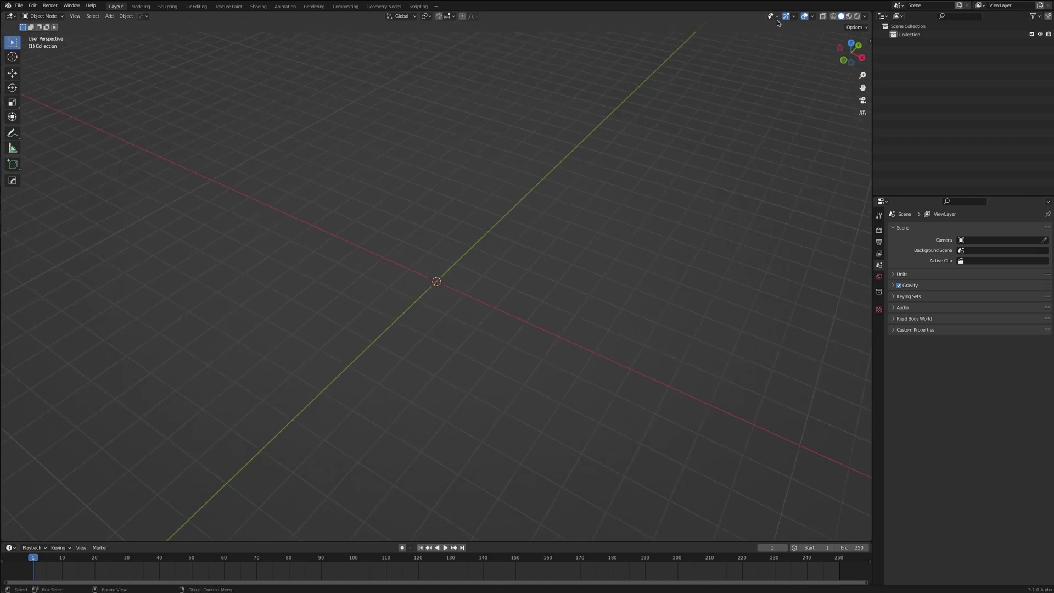
pyautogui.click(852, 47)
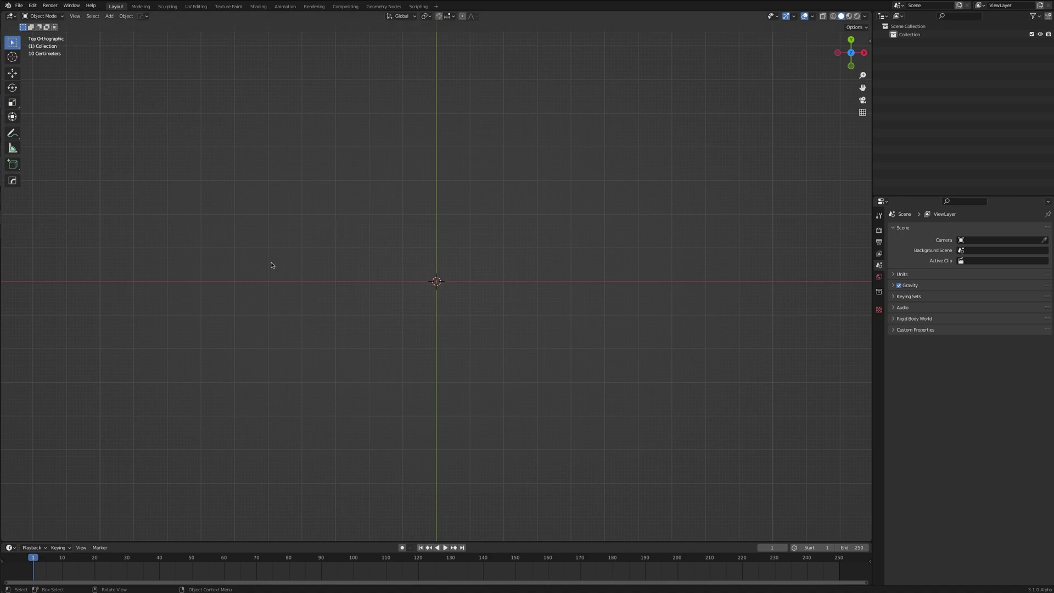
# Add a Bezier curve at the origin through Shift+A, then zoom in on it
pyautogui.rightClick(299, 240)
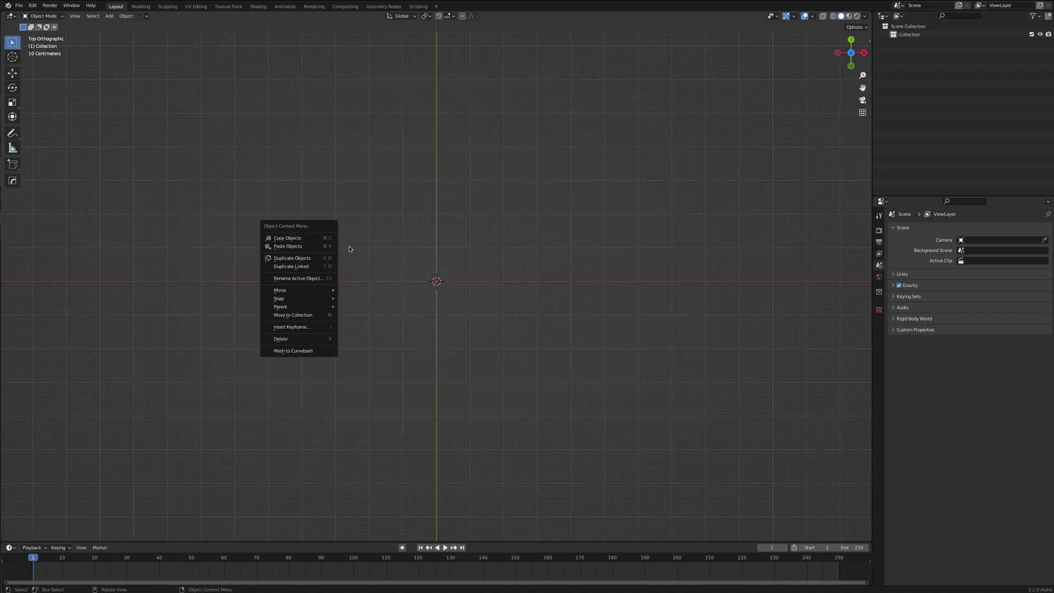
pyautogui.hotkey('shift', 'a')
pyautogui.moveTo(419, 274)
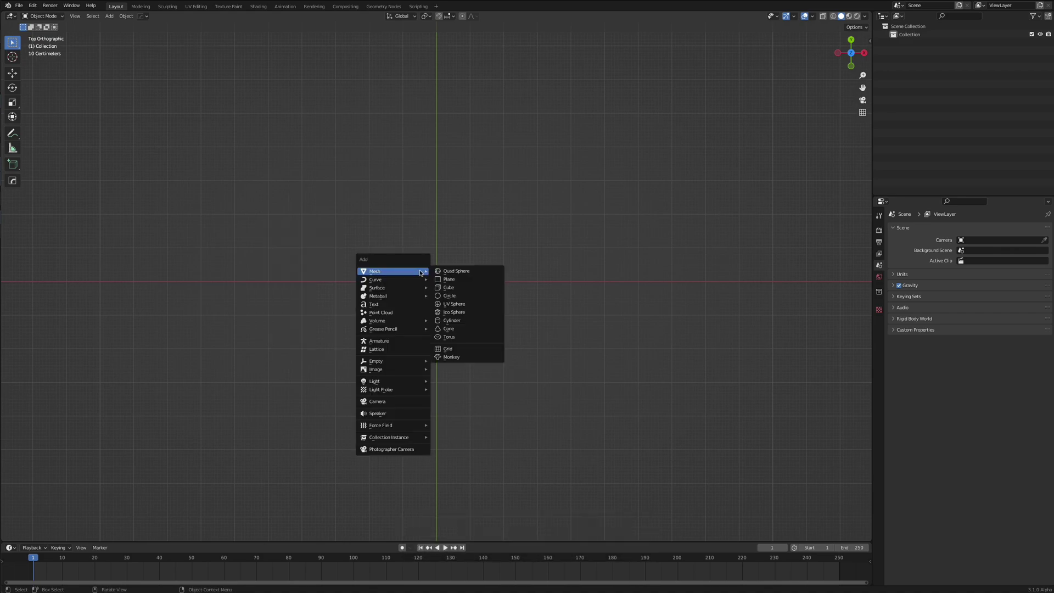
pyautogui.moveTo(398, 365)
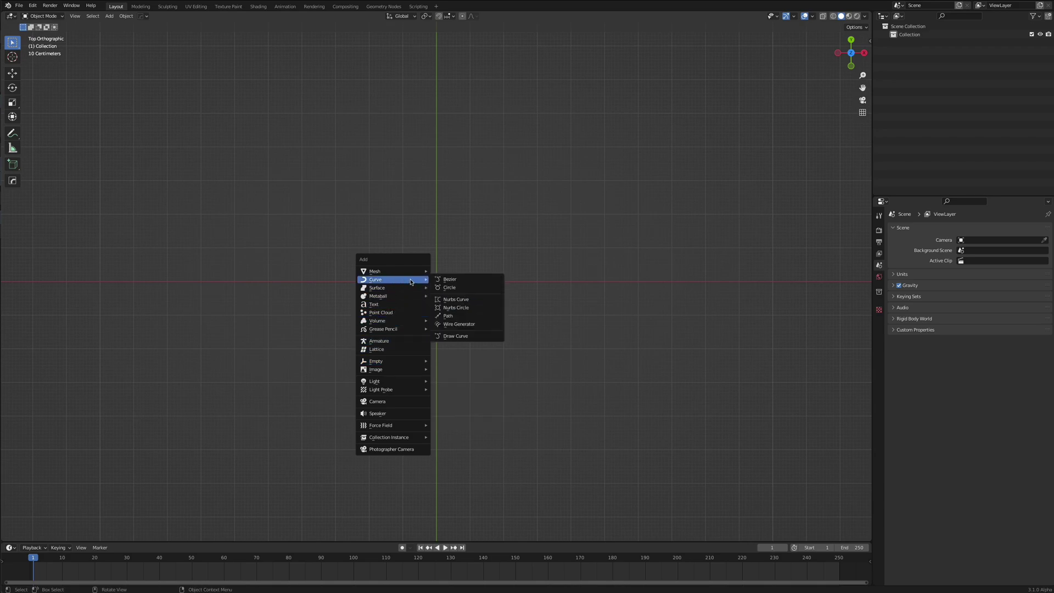
pyautogui.click(461, 285)
pyautogui.scroll(6, 450, 286)
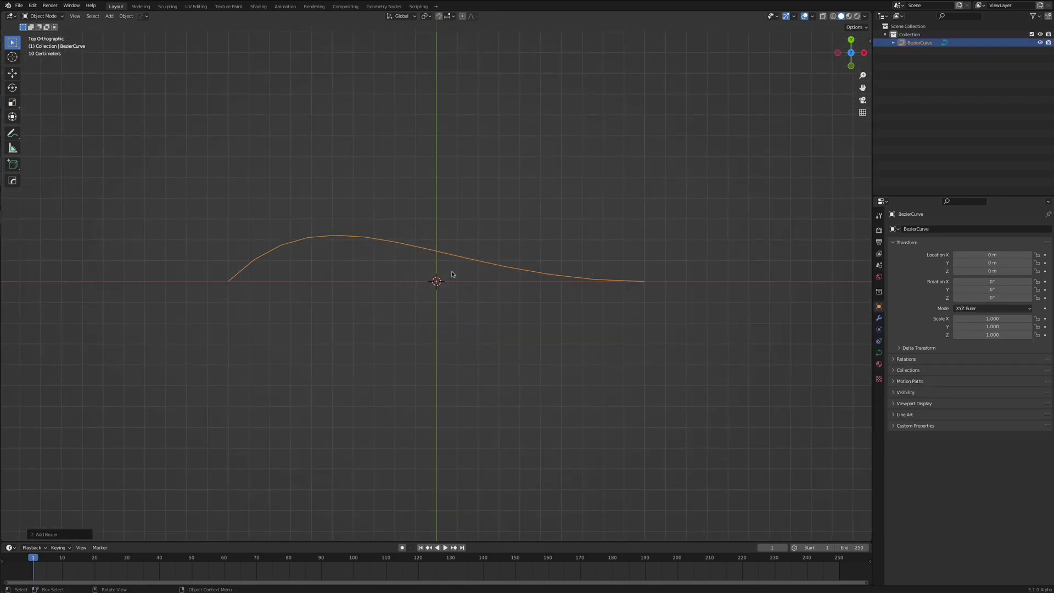
pyautogui.scroll(-2, 449, 258)
pyautogui.keyDown('shift'); pyautogui.moveTo(450, 259); pyautogui.dragTo(409, 287, button='middle'); pyautogui.keyUp('shift')
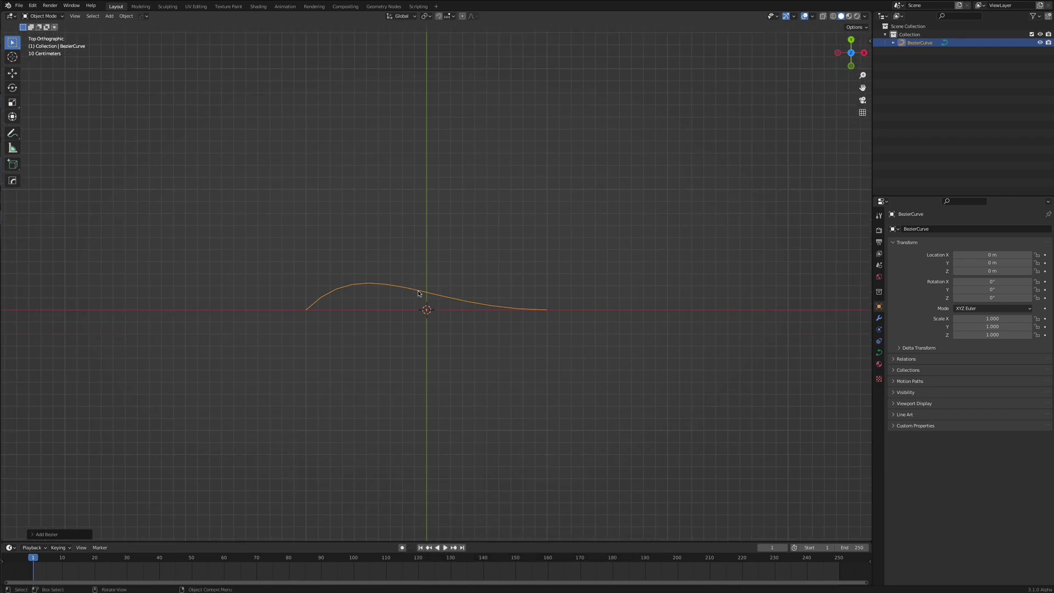
pyautogui.press('Tab')
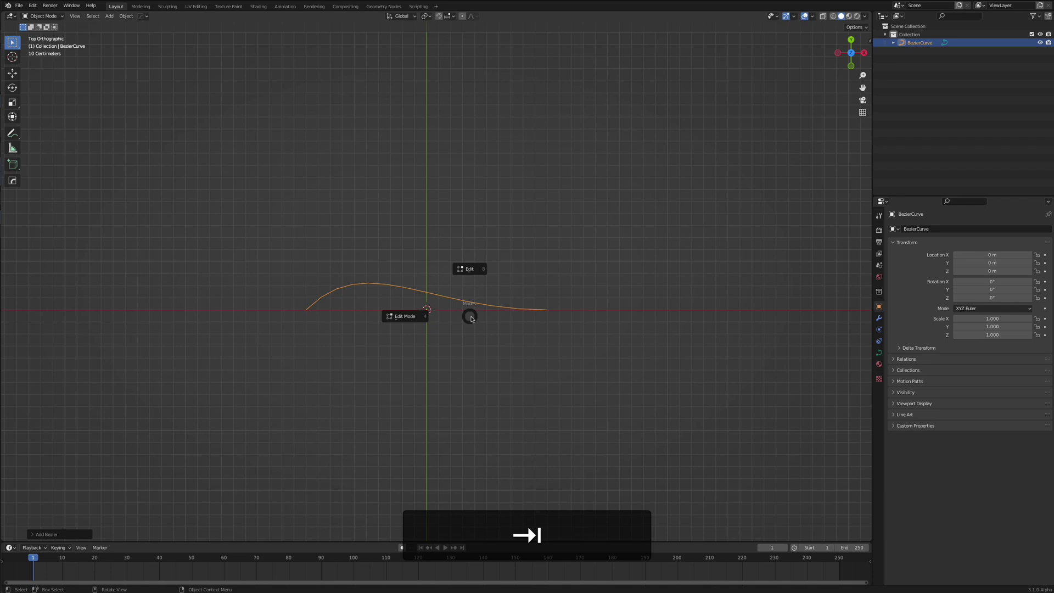
# Enter Edit Mode and nudge the curve's right endpoint slightly down
pyautogui.click(400, 316)
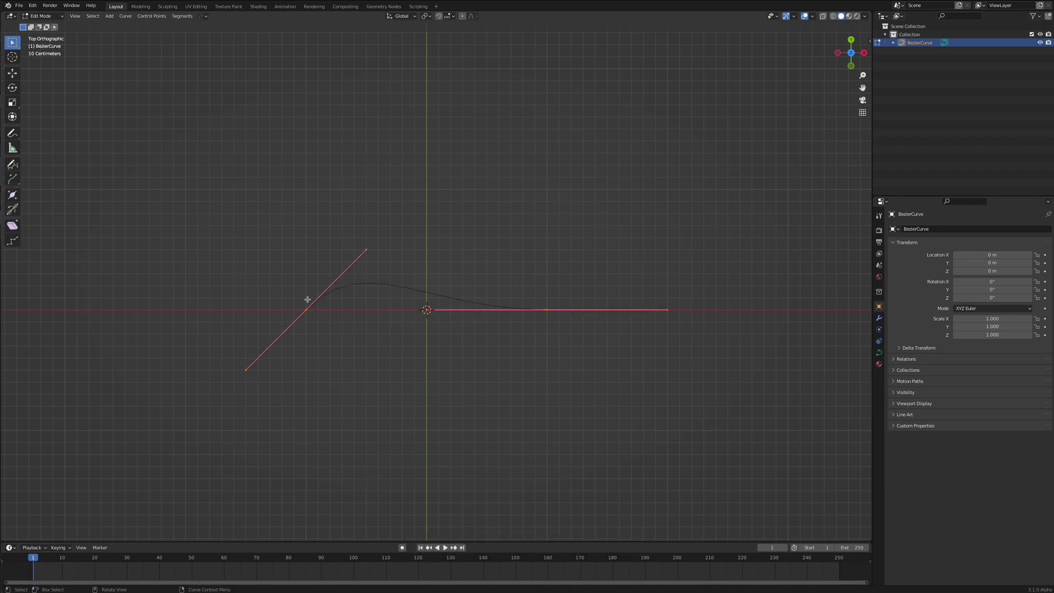
pyautogui.click(299, 295)
pyautogui.moveTo(277, 275); pyautogui.dragTo(314, 329)
pyautogui.click(691, 422)
pyautogui.moveTo(534, 268); pyautogui.dragTo(661, 423)
pyautogui.click(12, 73)
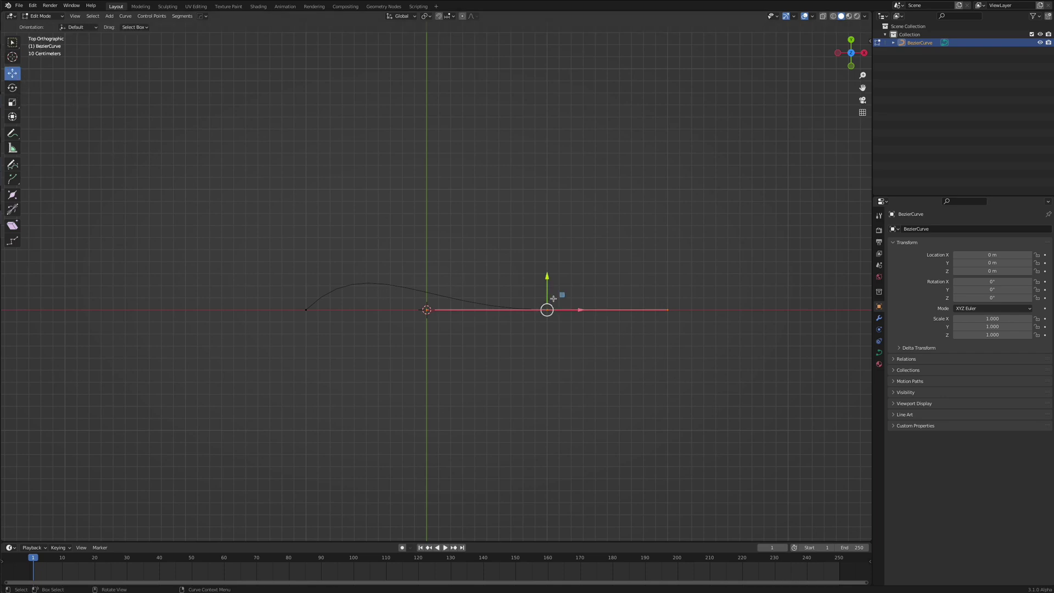
pyautogui.moveTo(562, 296)
pyautogui.mouseDown()
pyautogui.moveTo(531, 191)
pyautogui.moveTo(659, 345)
pyautogui.moveTo(557, 303)
pyautogui.mouseUp()
# Move the left endpoint up-left and slide its control point along X
pyautogui.click(309, 310)
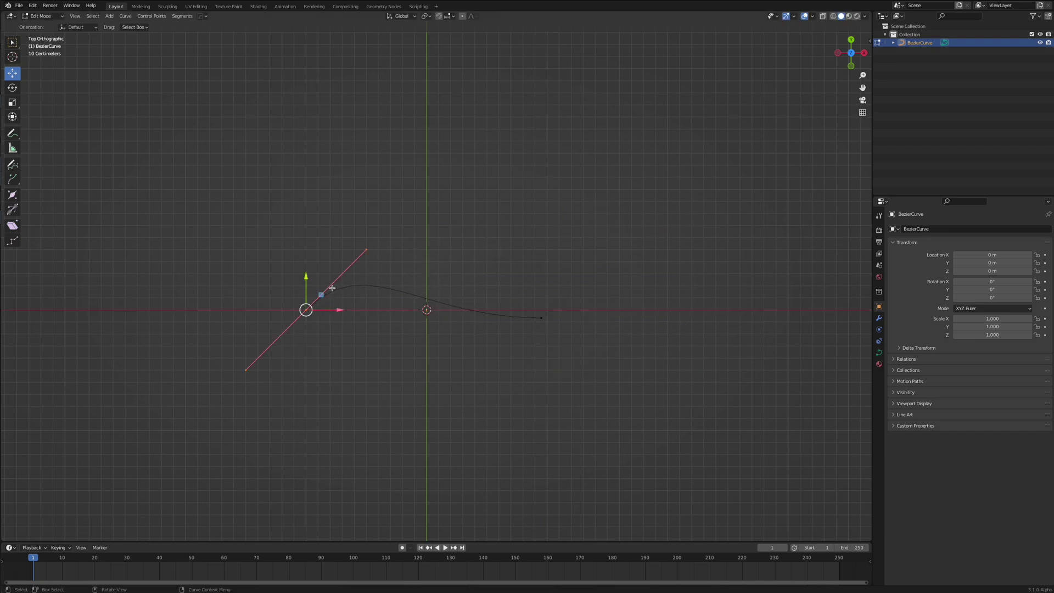
pyautogui.moveTo(322, 295); pyautogui.dragTo(300, 303)
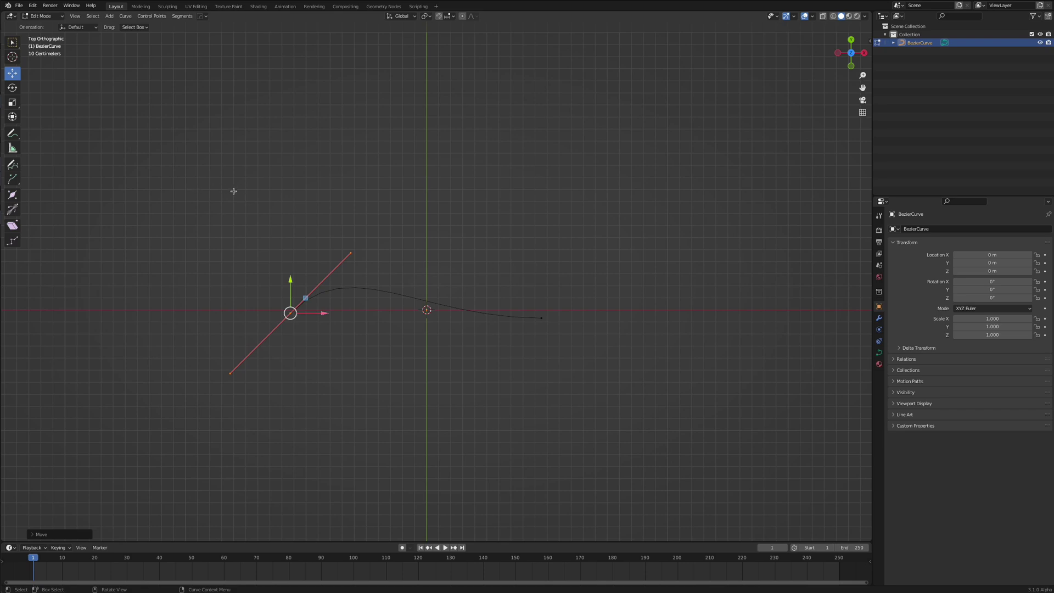
pyautogui.click(13, 118)
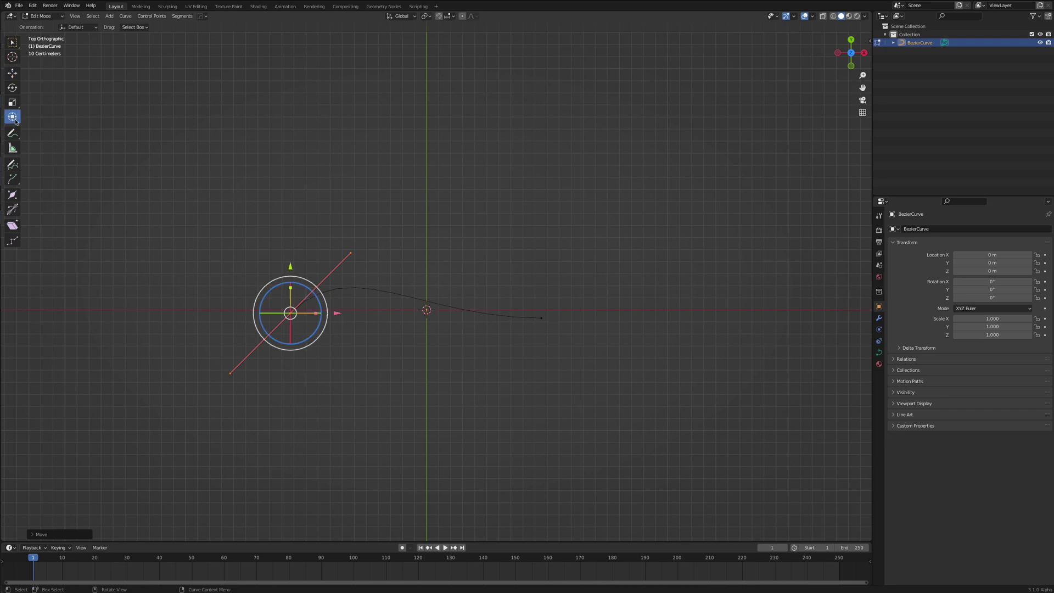
pyautogui.moveTo(335, 356); pyautogui.dragTo(386, 316, button='middle')
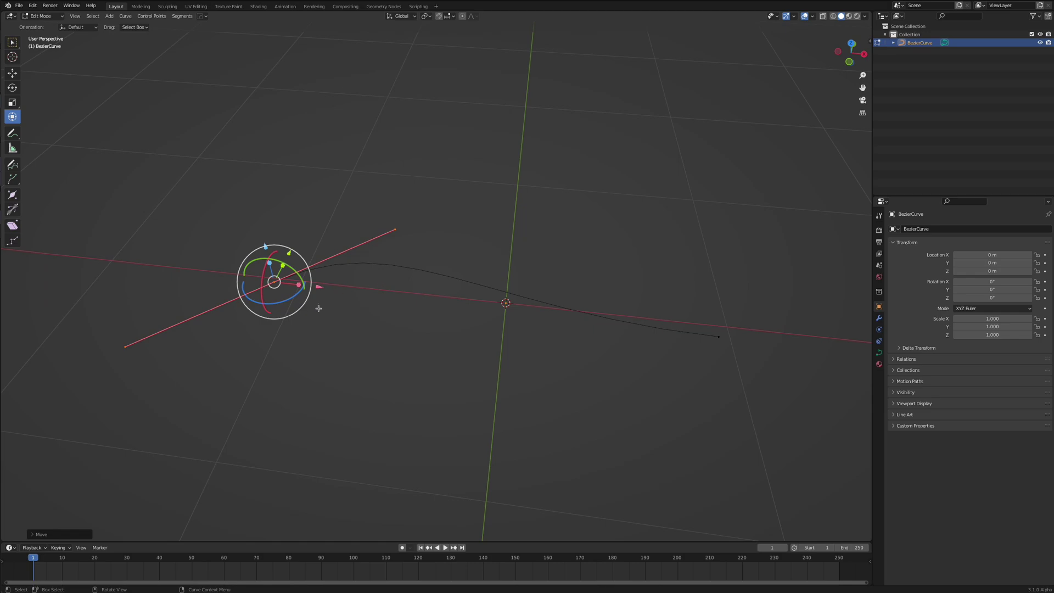
pyautogui.moveTo(319, 287); pyautogui.dragTo(328, 291)
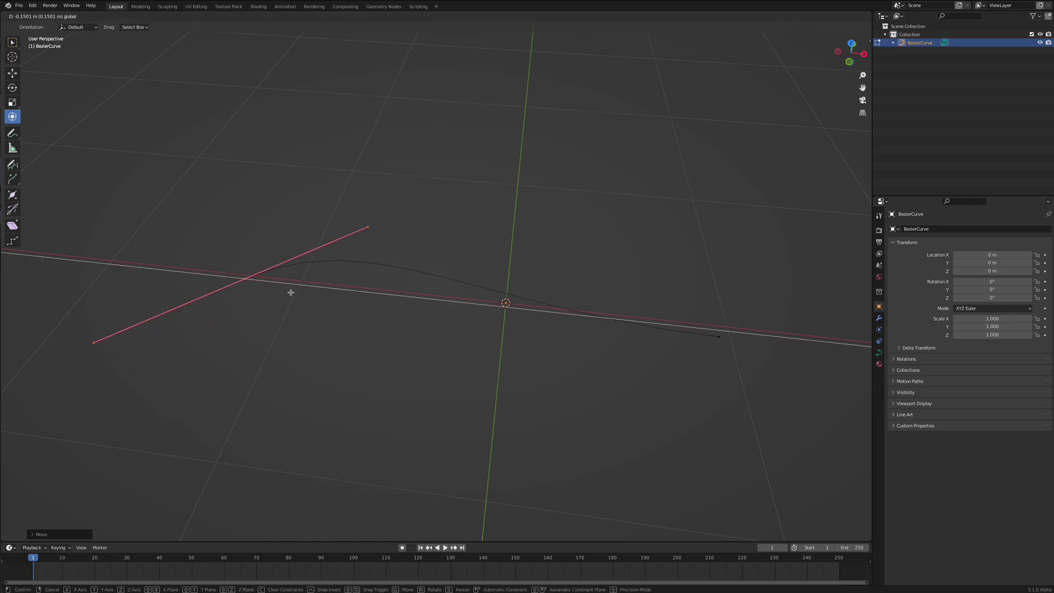
pyautogui.click(291, 292)
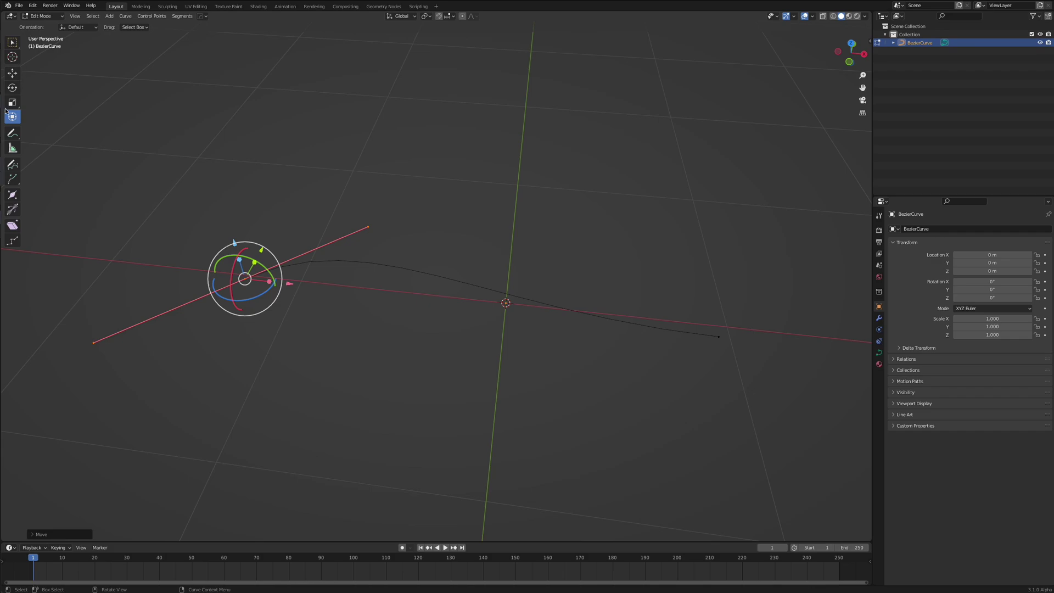
# Cycle through the Move, Rotate and Scale tools, ending on Select Box
pyautogui.click(17, 78)
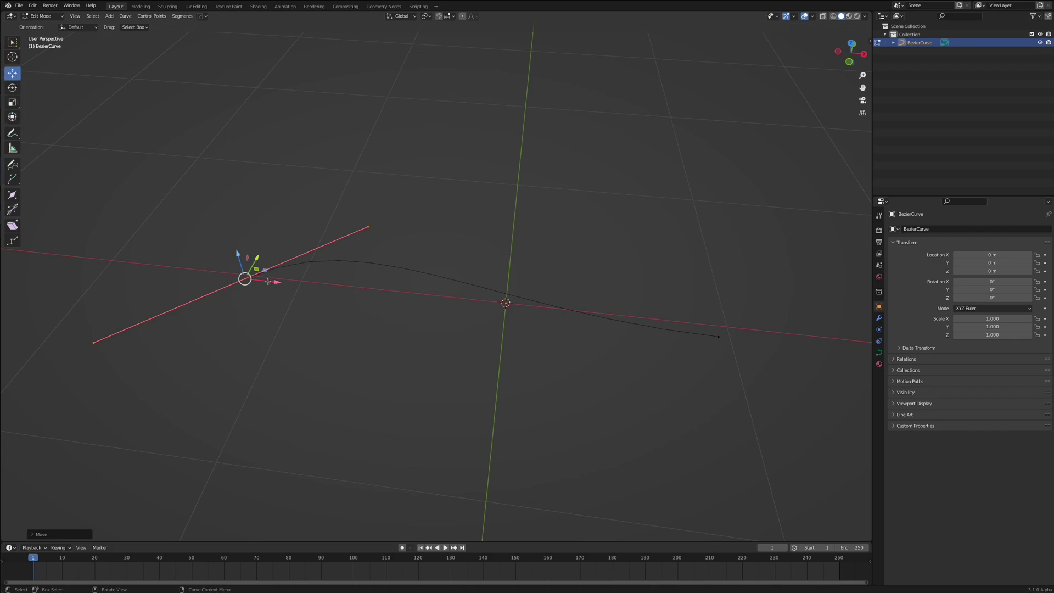
pyautogui.click(12, 88)
pyautogui.click(12, 102)
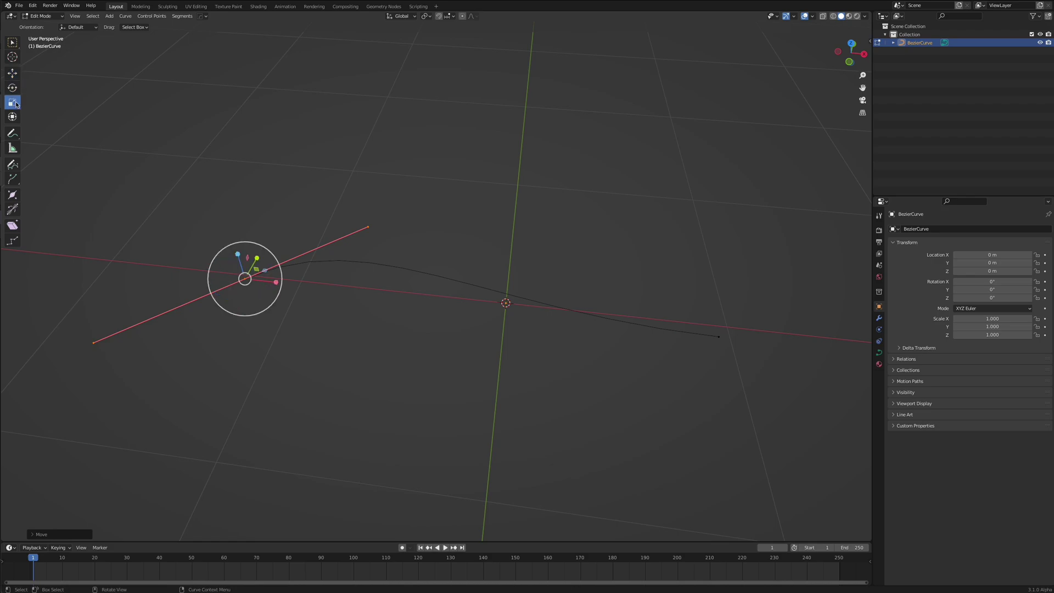
pyautogui.click(16, 77)
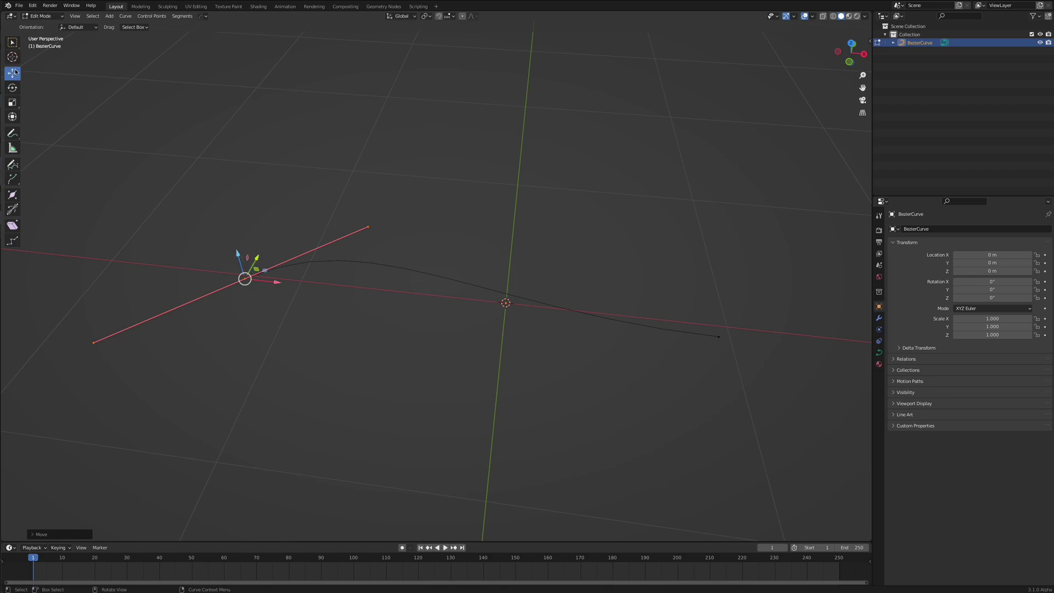
pyautogui.click(12, 47)
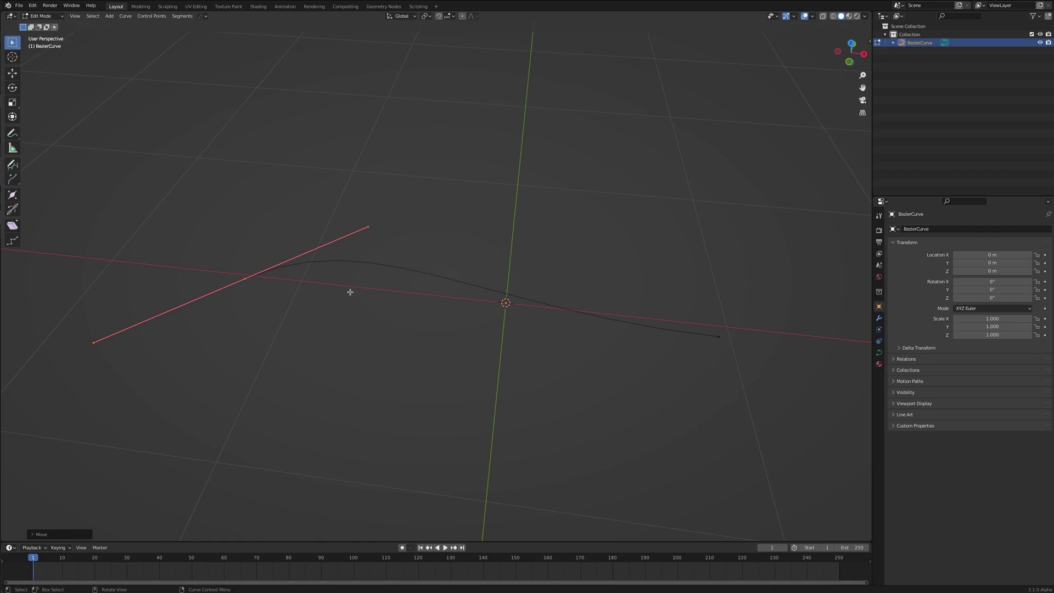
# Orbit around the curve and select the right endpoint's handle
pyautogui.moveTo(350, 292); pyautogui.dragTo(488, 302, button='middle')
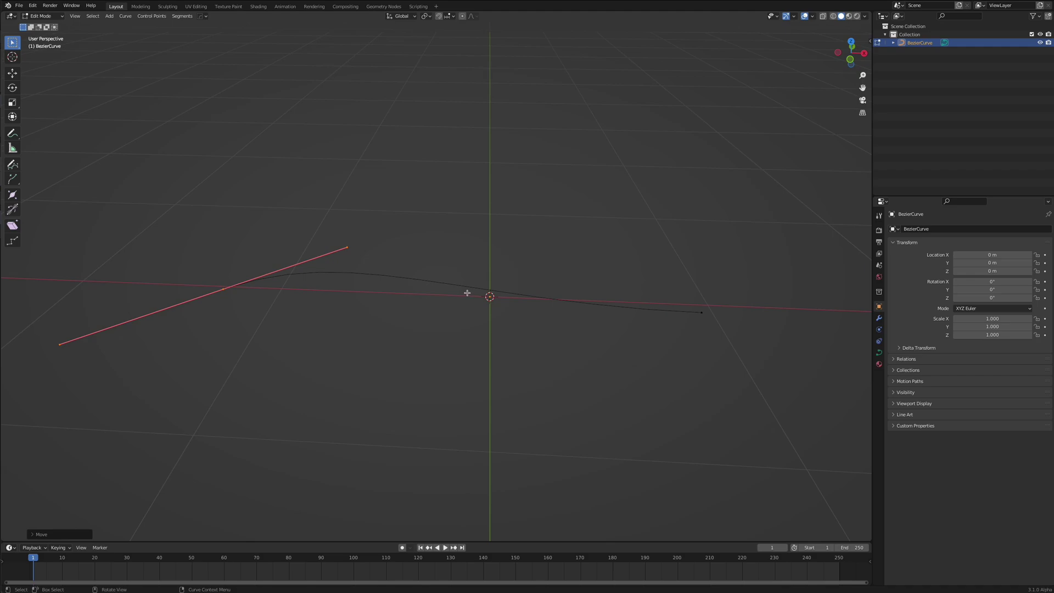
pyautogui.moveTo(467, 292); pyautogui.dragTo(429, 296, button='middle')
pyautogui.moveTo(456, 264); pyautogui.dragTo(621, 384)
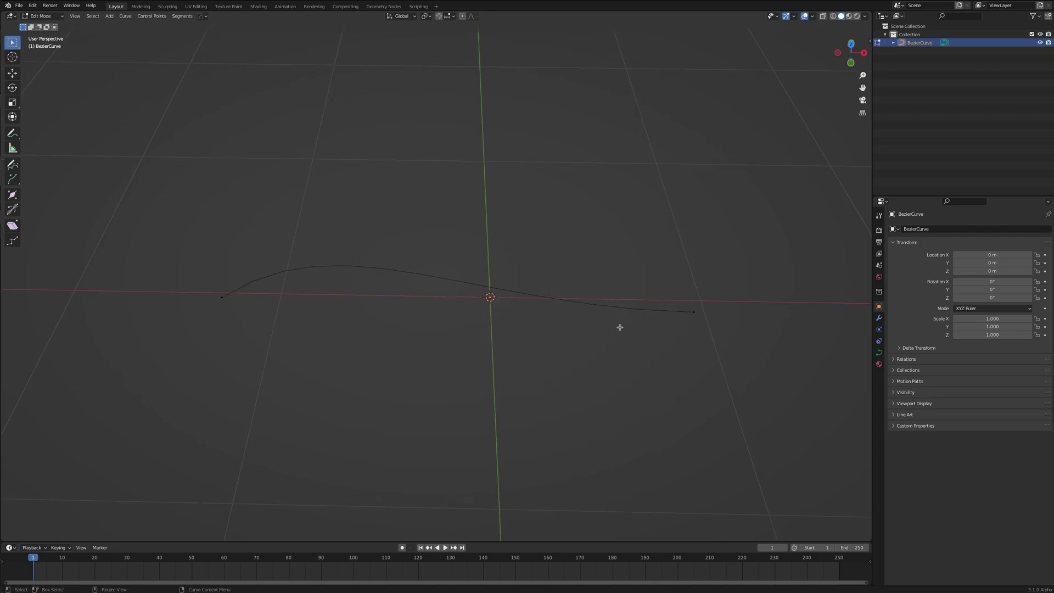
pyautogui.moveTo(617, 290); pyautogui.dragTo(700, 343)
pyautogui.keyDown('shift'); pyautogui.moveTo(750, 384); pyautogui.dragTo(598, 350, button='middle'); pyautogui.keyUp('shift')
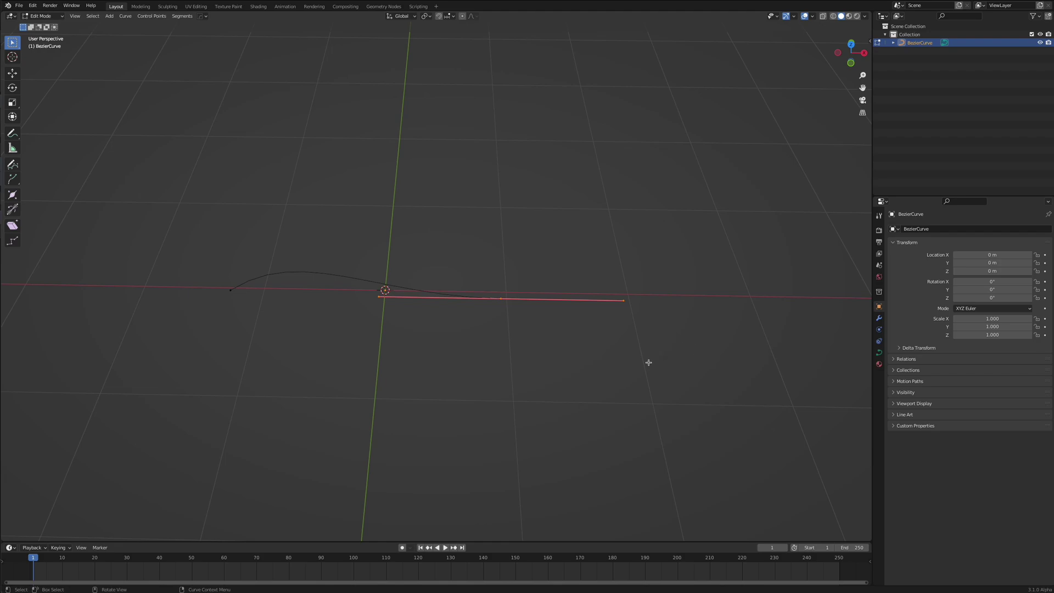
# Rotate the right handle back to horizontal, scale it to about 0.36, and start lifting it along Z
pyautogui.press('r')
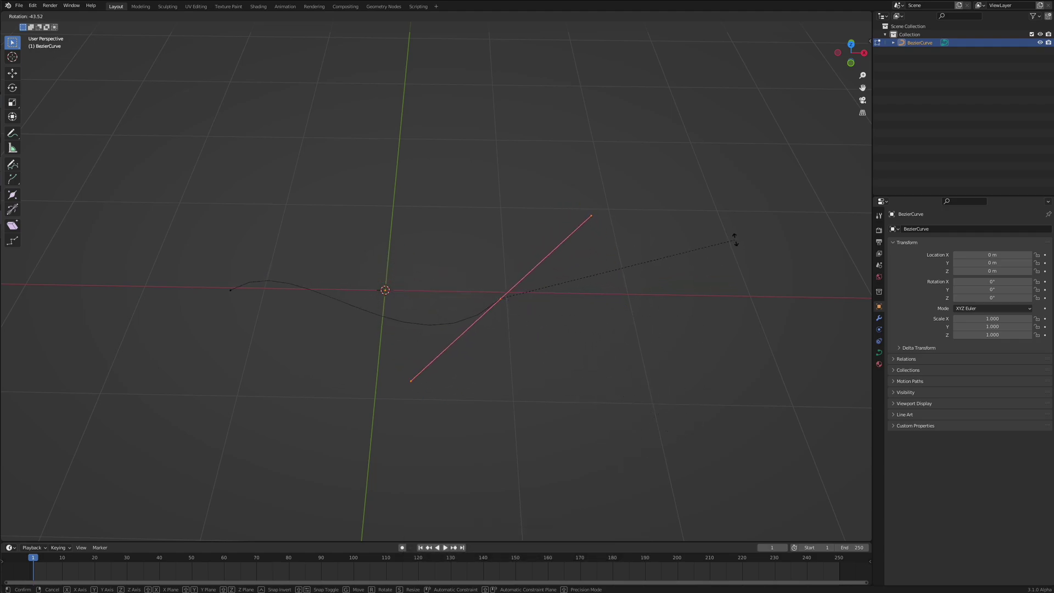
pyautogui.click(656, 374)
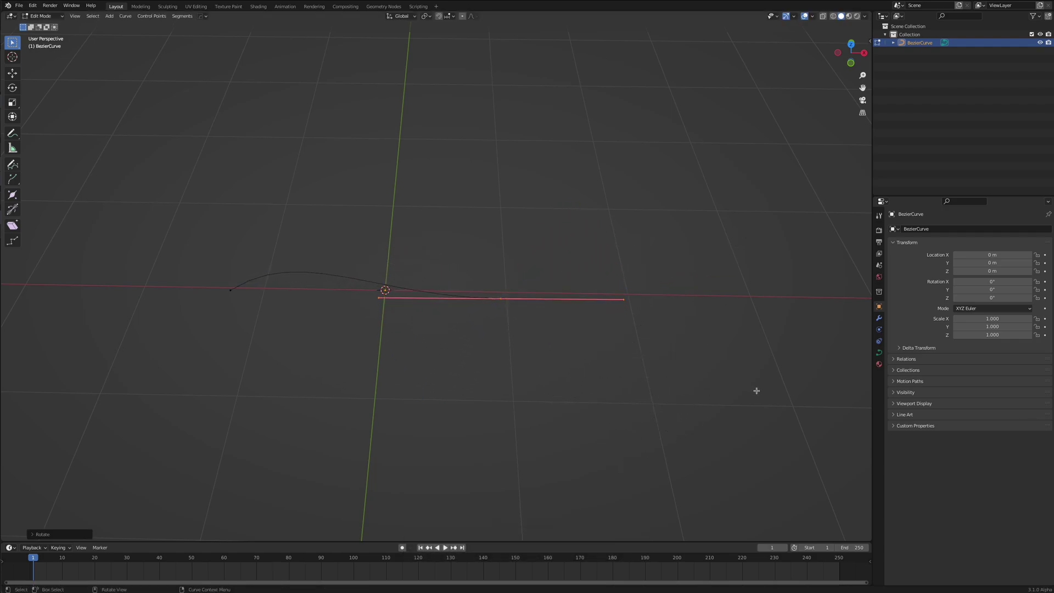
pyautogui.press('s')
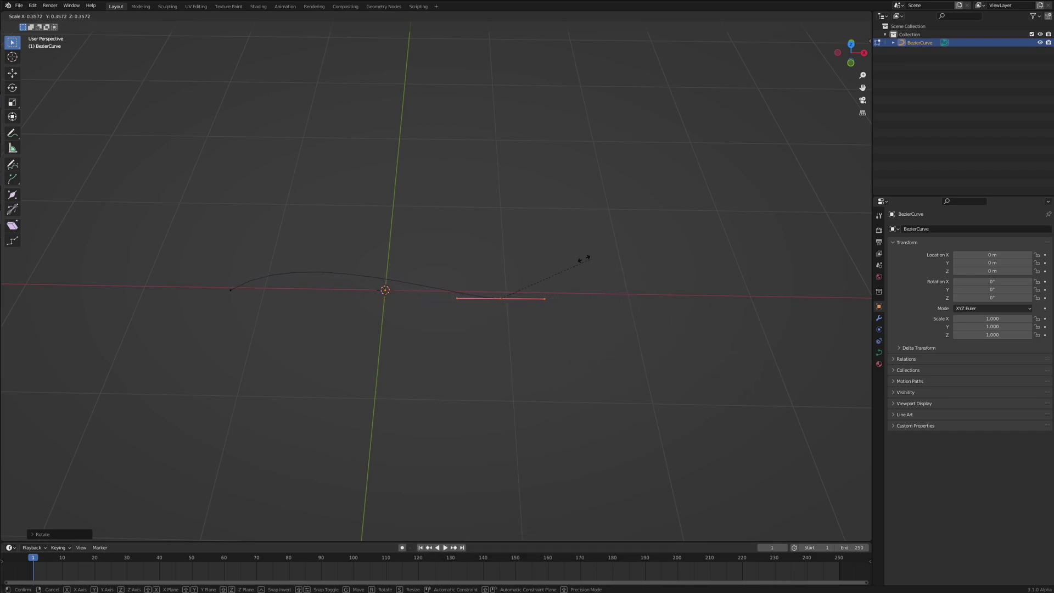
pyautogui.click(602, 267)
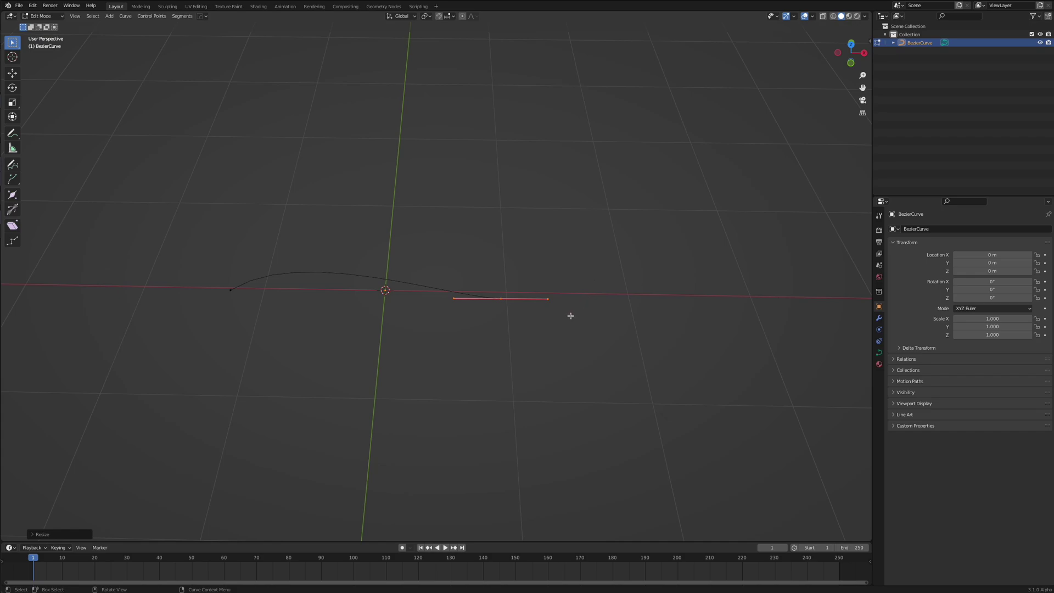
pyautogui.press('g')
pyautogui.press('z')
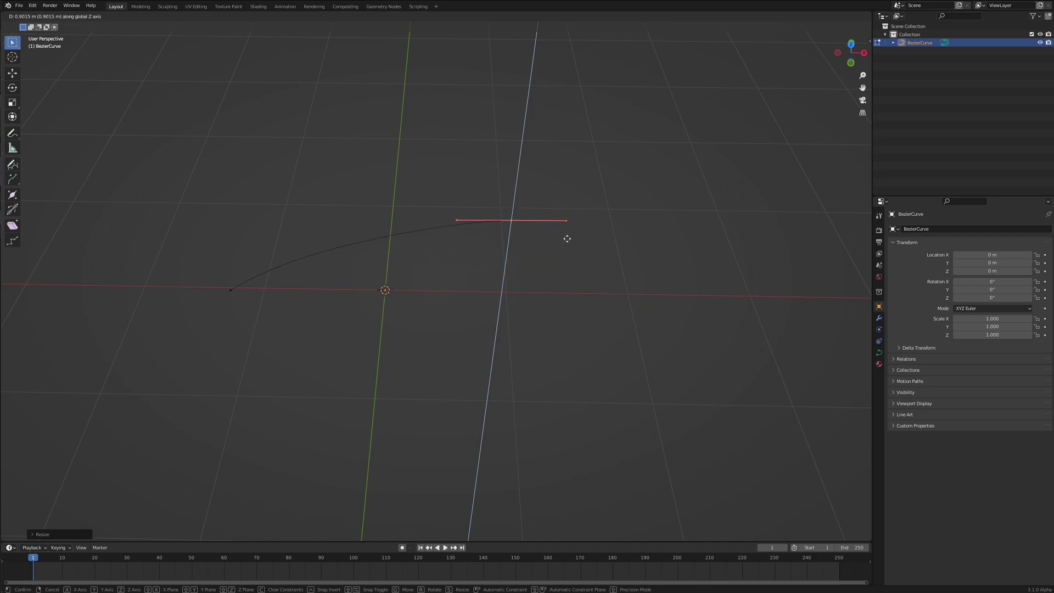
# Try X and Y axis locks, then raise the right endpoint about 0.45 m along Z
pyautogui.press('y')
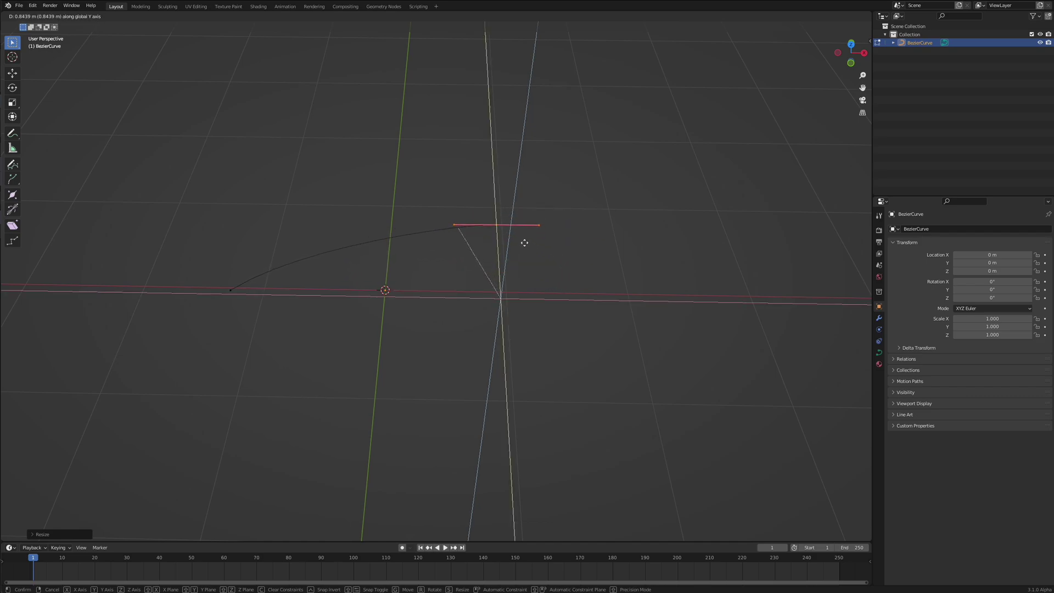
pyautogui.press('x')
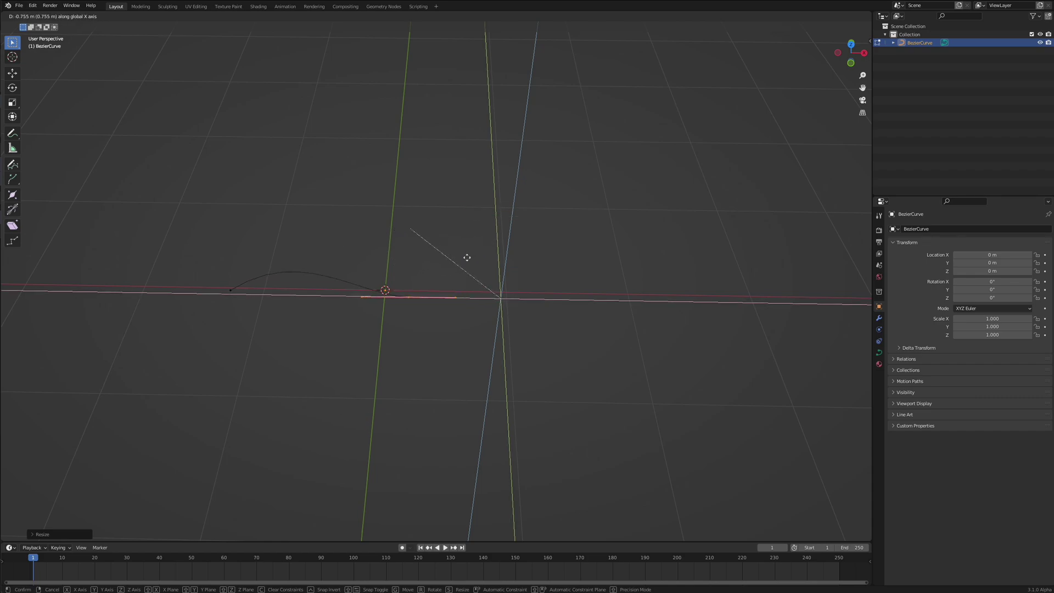
pyautogui.press('y')
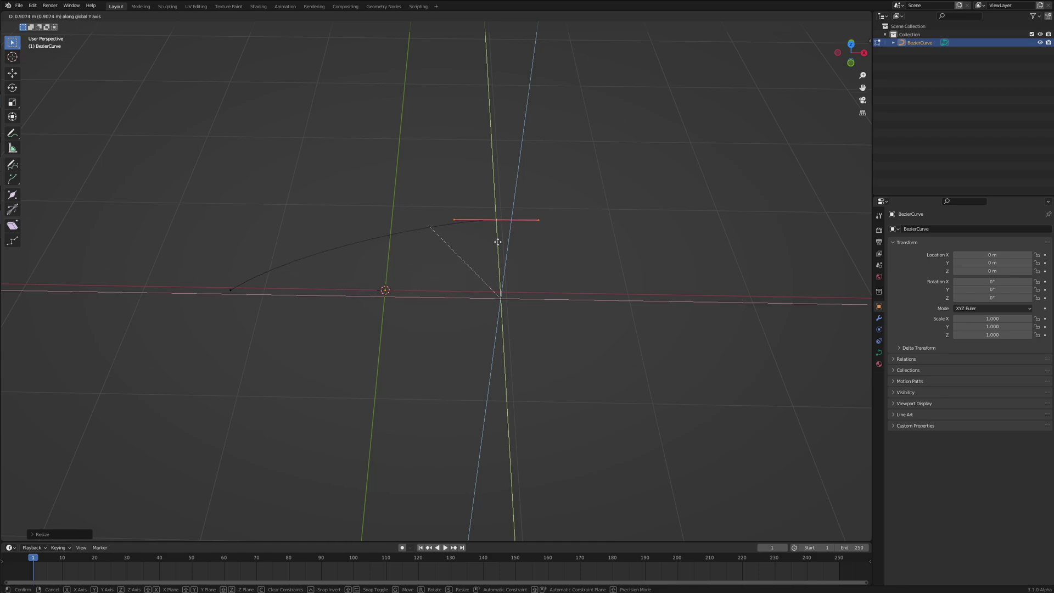
pyautogui.press('z')
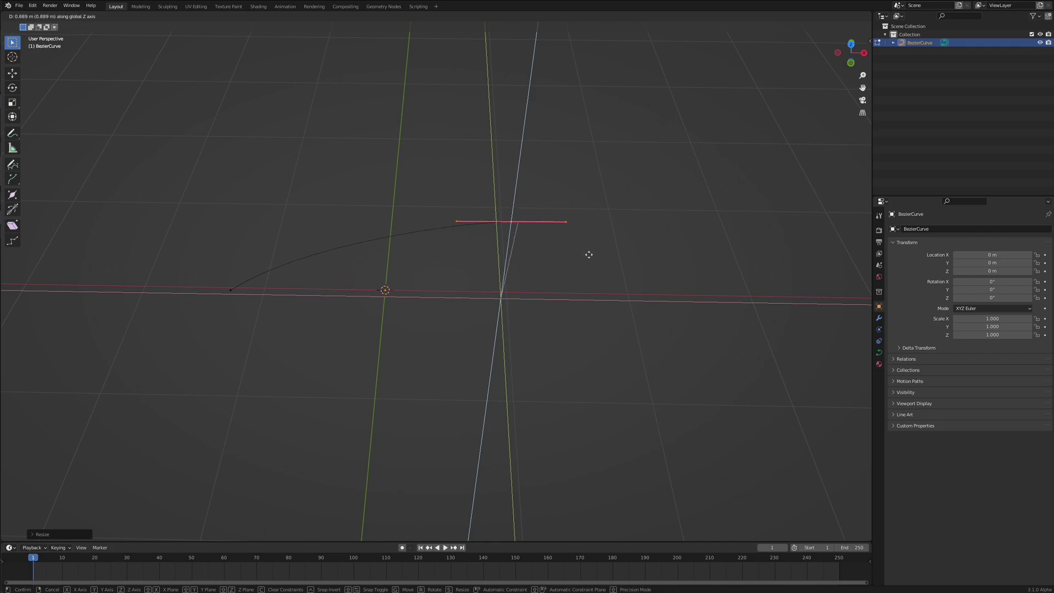
pyautogui.press('x')
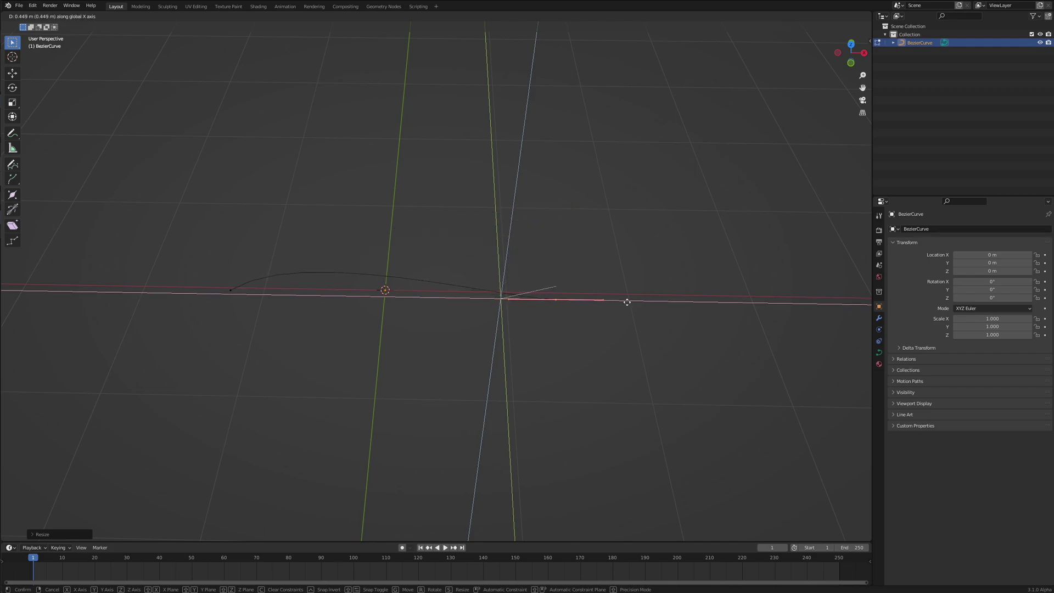
pyautogui.press('y')
pyautogui.press('x')
pyautogui.press('y')
pyautogui.press('x')
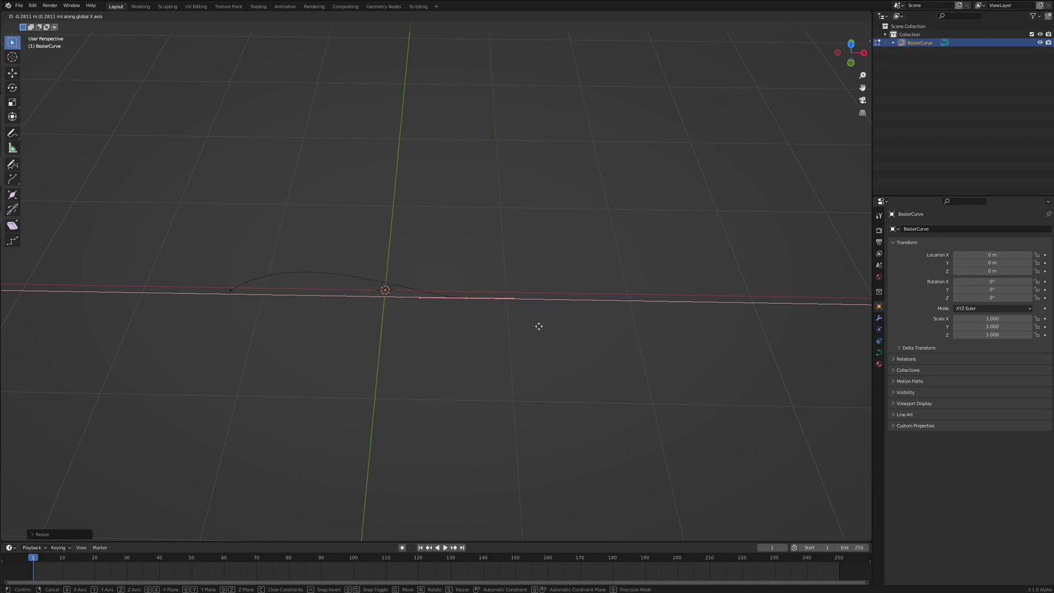
pyautogui.press('z')
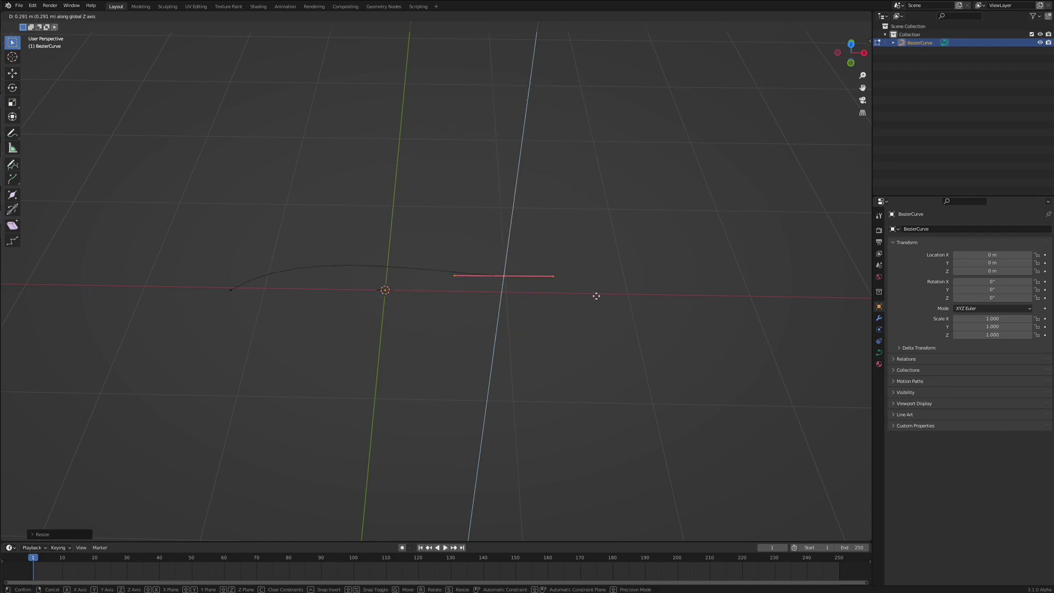
# Move the selected handle with Y, Z and X axis locks and confirm
pyautogui.press('y')
pyautogui.click(574, 278)
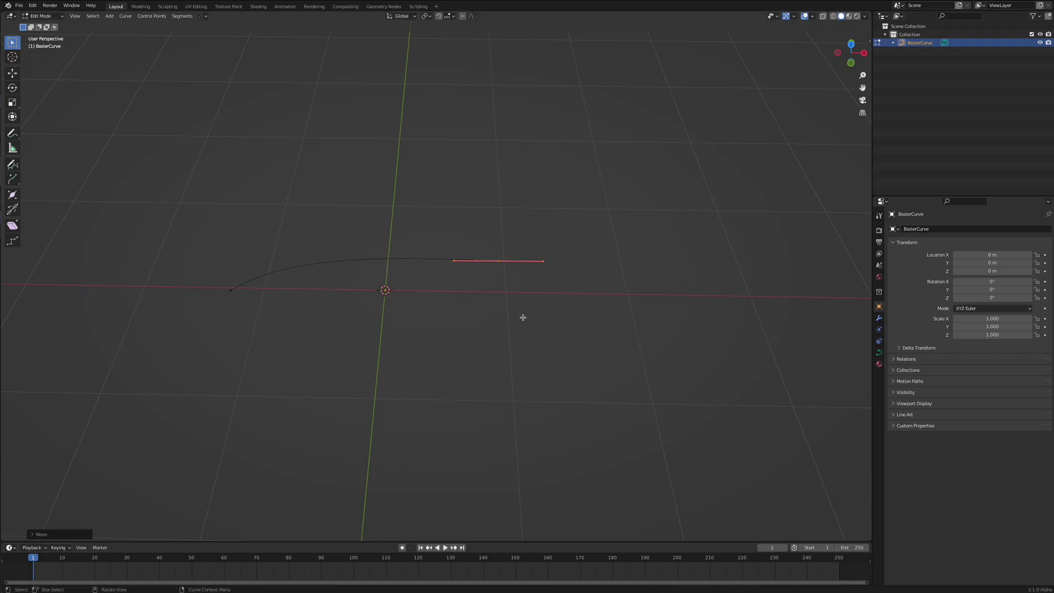
pyautogui.moveTo(522, 316)
pyautogui.mouseDown(button='middle')
pyautogui.moveTo(525, 289)
pyautogui.moveTo(527, 307)
pyautogui.mouseUp(button='middle')
pyautogui.press('g')
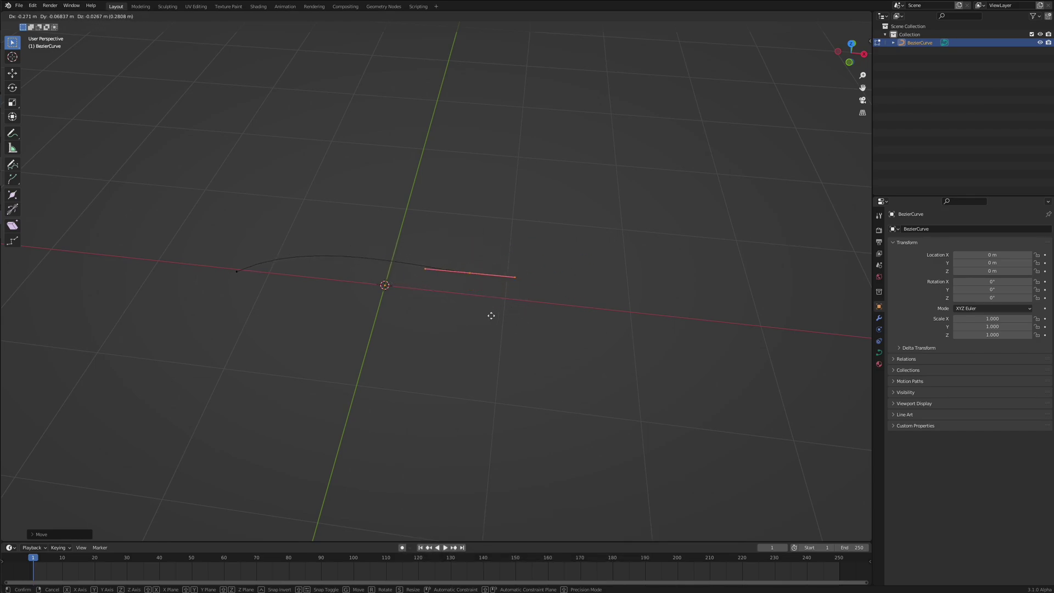
pyautogui.press('z')
pyautogui.press('x')
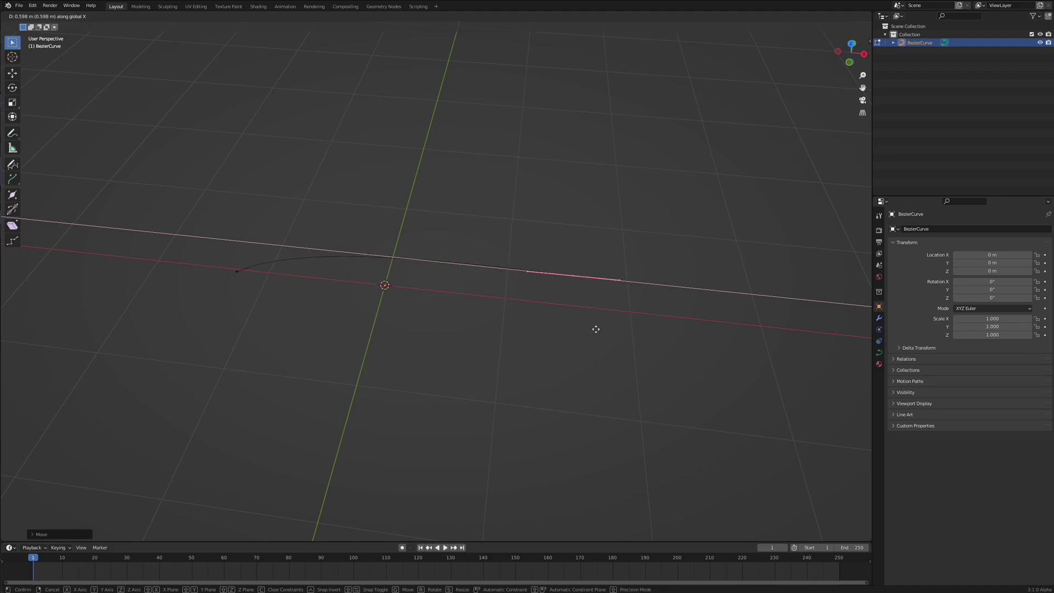
pyautogui.press('y')
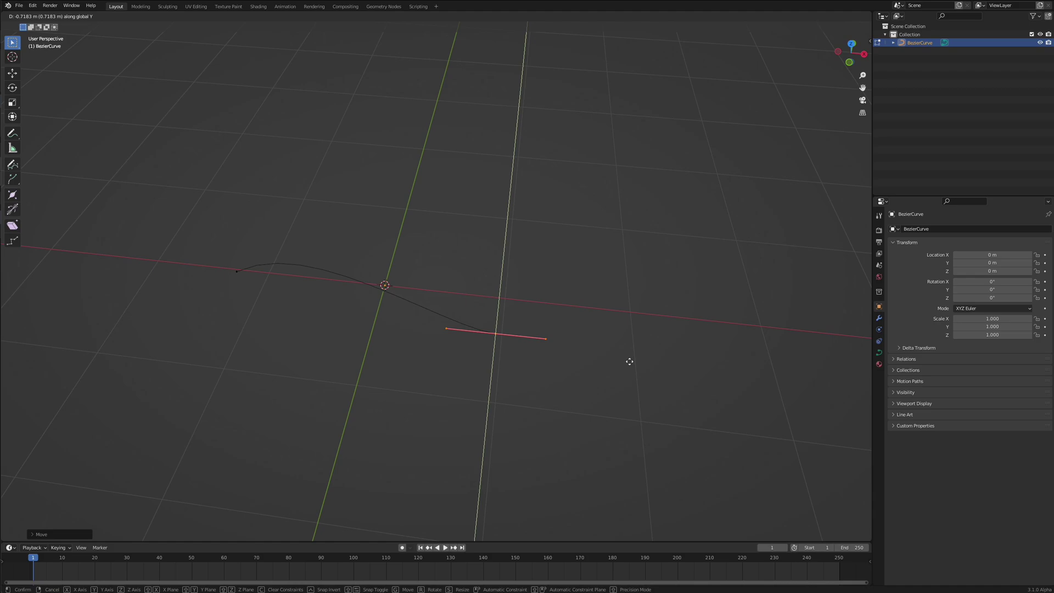
pyautogui.click(620, 336)
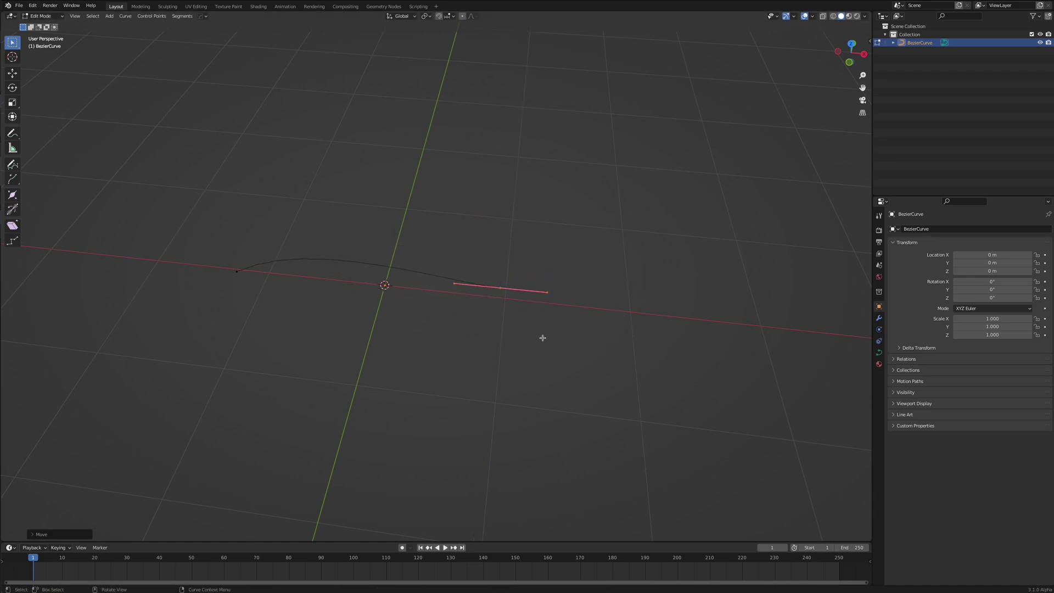
# Move the second control point -2 m, then +2 m along X
pyautogui.moveTo(544, 334); pyautogui.dragTo(552, 313, button='middle')
pyautogui.press('g')
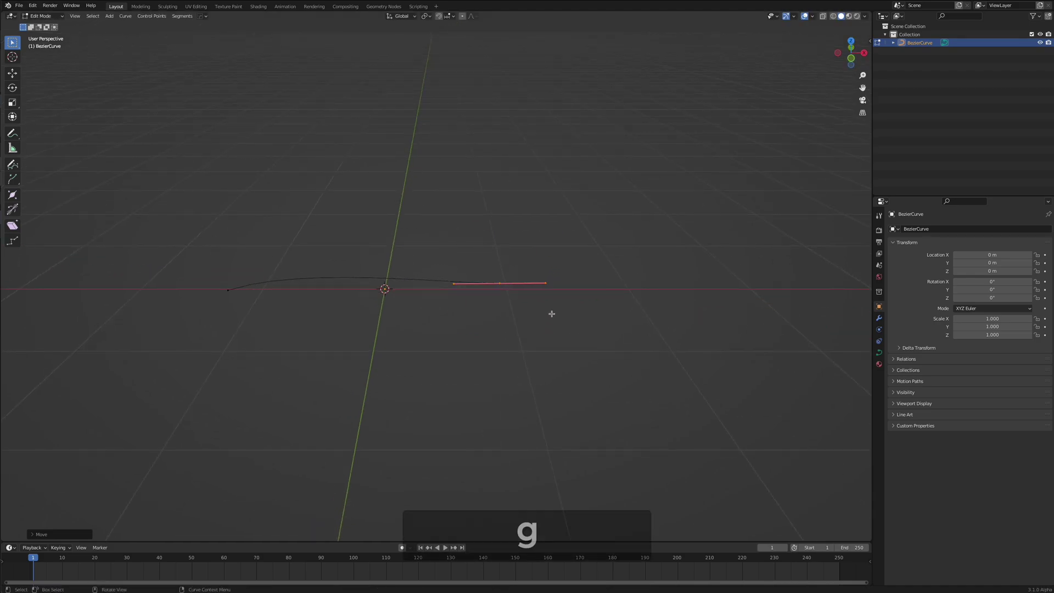
pyautogui.write('x')
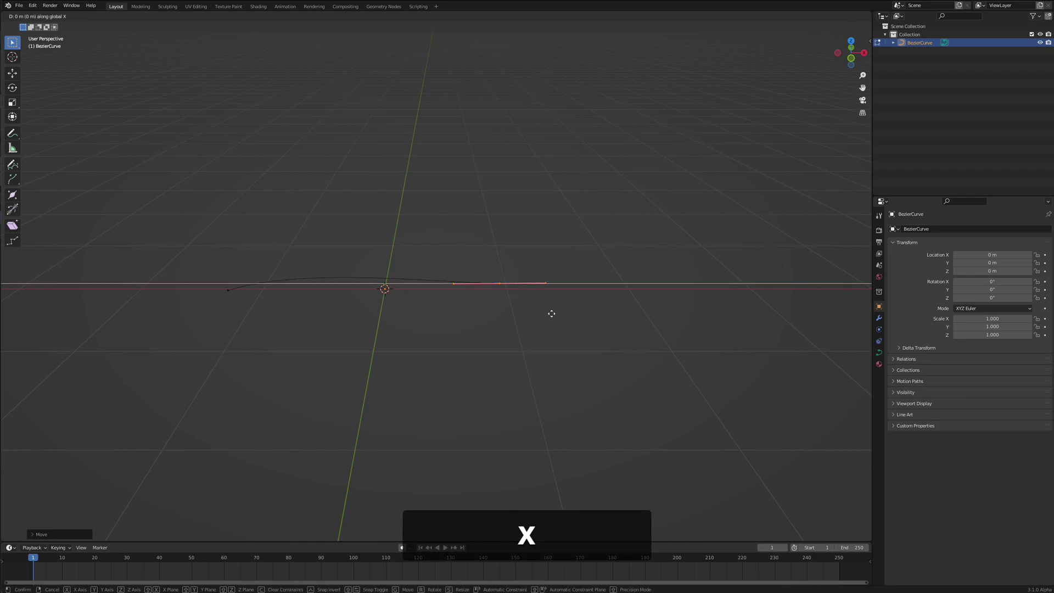
pyautogui.write('-2')
pyautogui.press('Return')
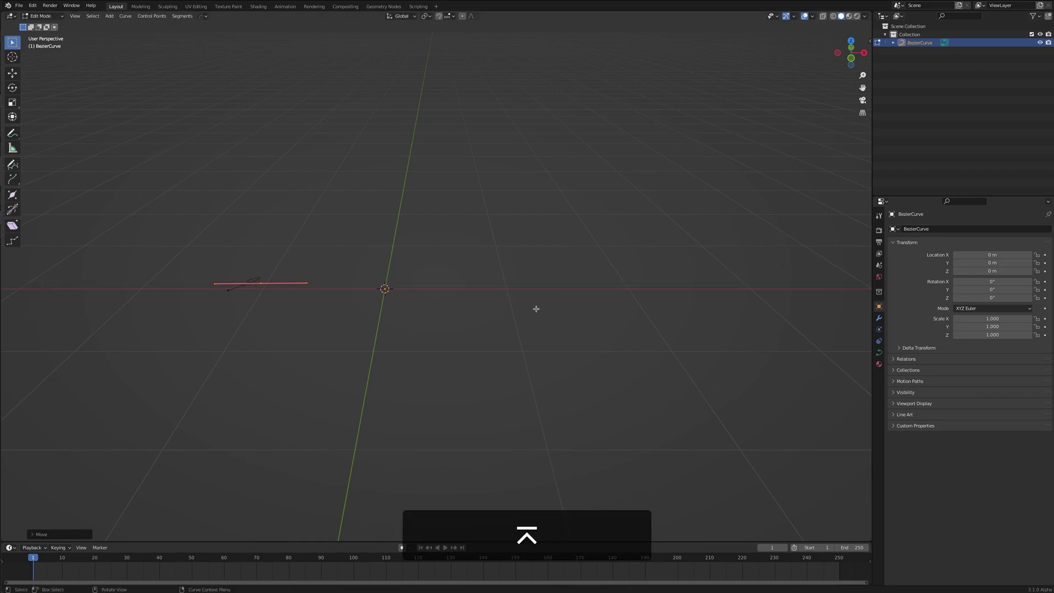
pyautogui.moveTo(536, 309); pyautogui.dragTo(228, 257, button='middle')
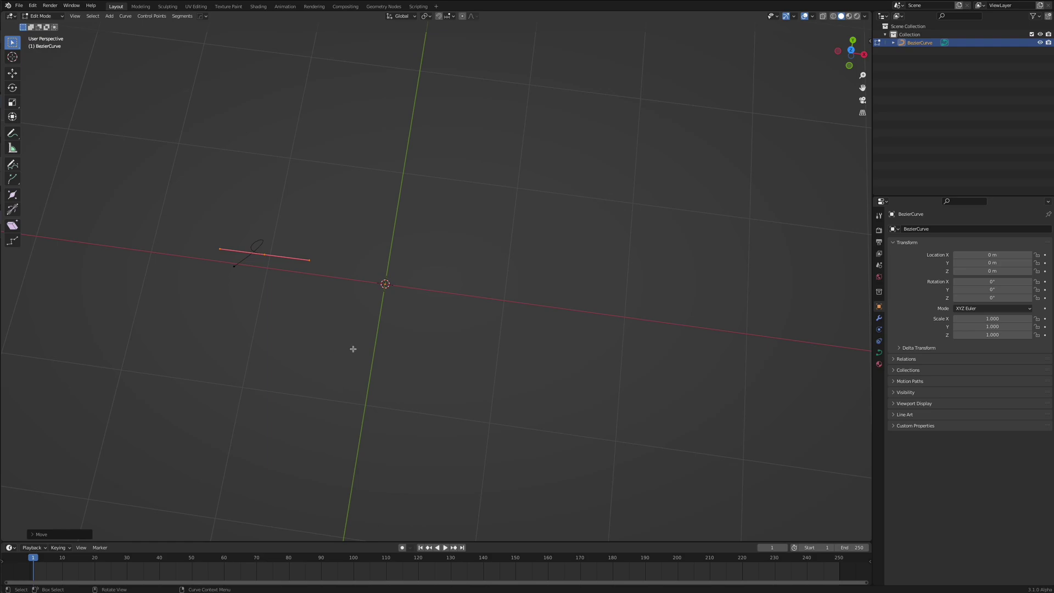
pyautogui.press('g')
pyautogui.press('x')
pyautogui.press('2')
pyautogui.press('Return')
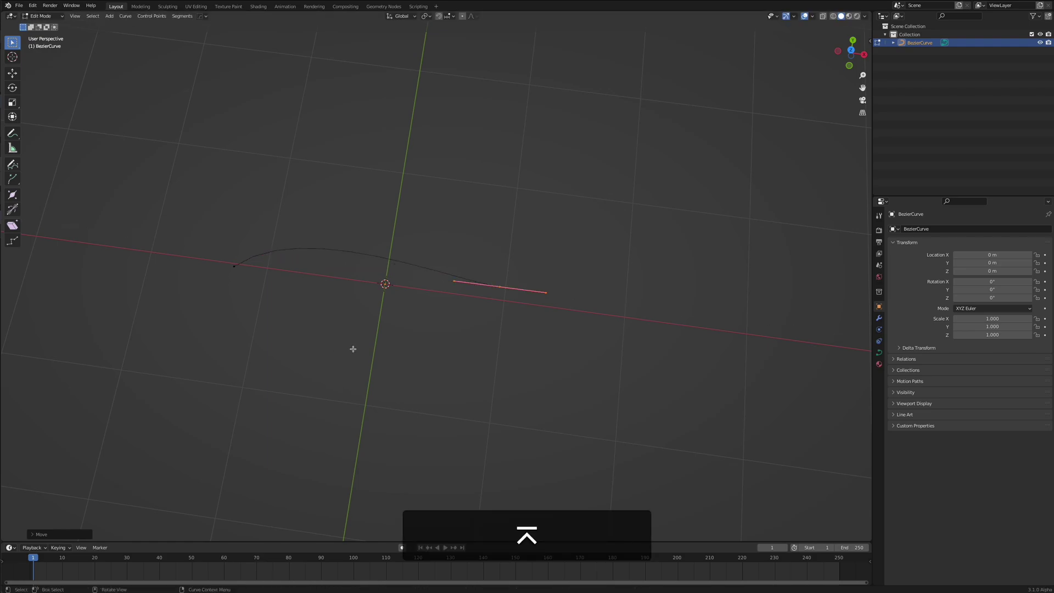
pyautogui.moveTo(399, 319); pyautogui.dragTo(481, 307, button='middle')
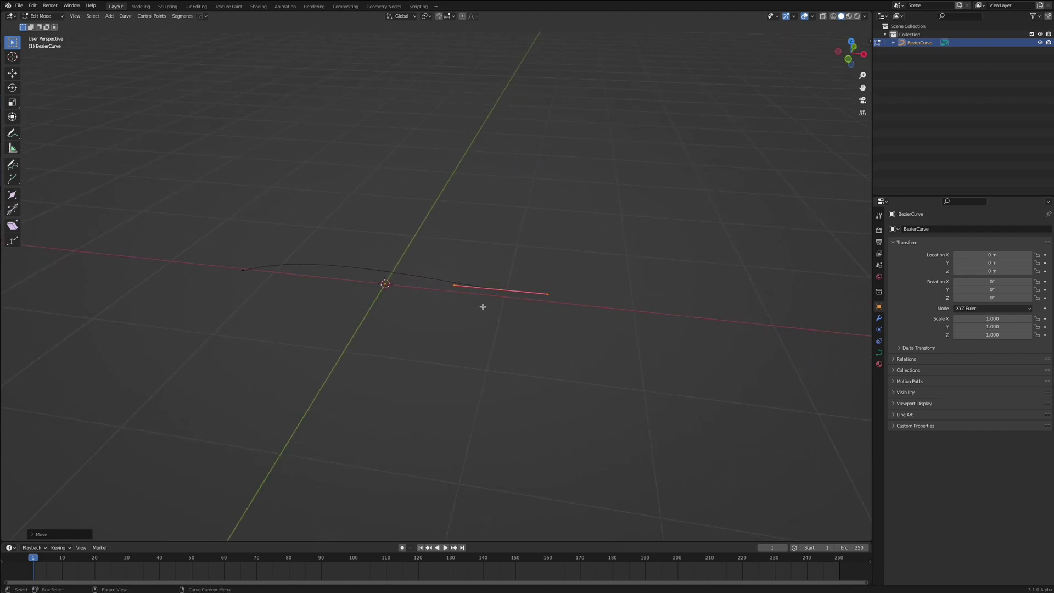
# Switch to Top view (numpad 7) and rotate the end point's handle
pyautogui.press('g')
pyautogui.click(471, 317)
pyautogui.moveTo(471, 316); pyautogui.dragTo(485, 328, button='middle')
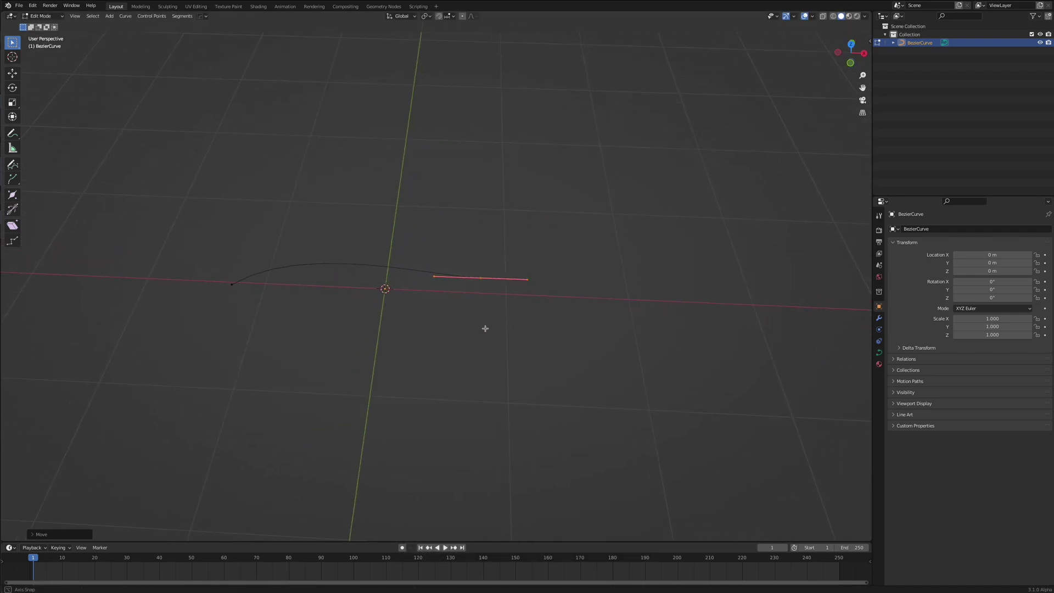
pyautogui.press('KP_7')
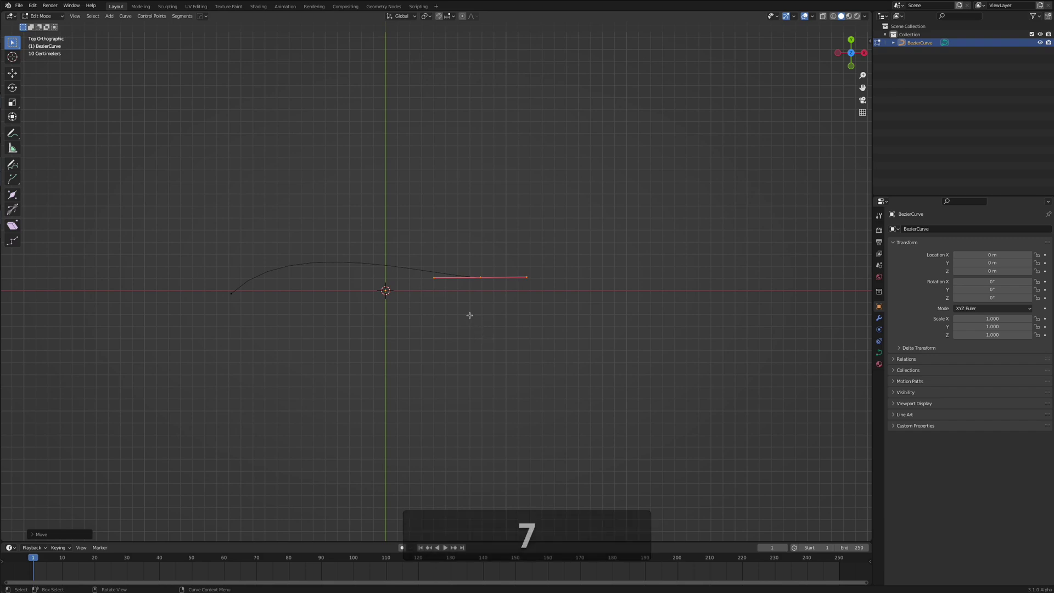
pyautogui.keyDown('shift'); pyautogui.moveTo(497, 337); pyautogui.dragTo(469, 288, button='middle'); pyautogui.keyUp('shift')
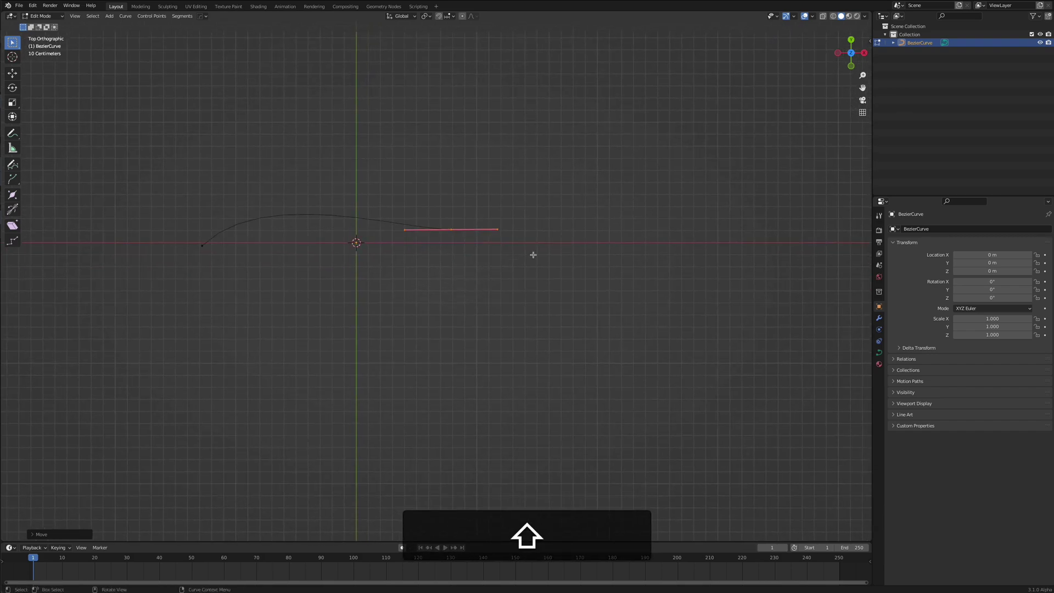
pyautogui.press('r')
pyautogui.click(607, 248)
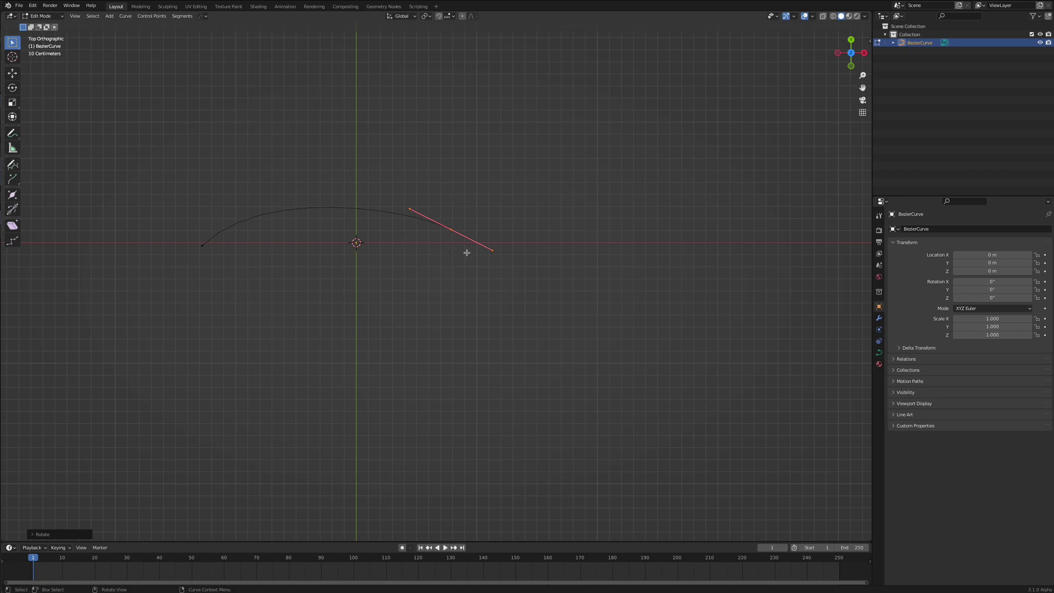
# Extrude two new points, one to the right and one lower down, adjusting the lower handle
pyautogui.press('e')
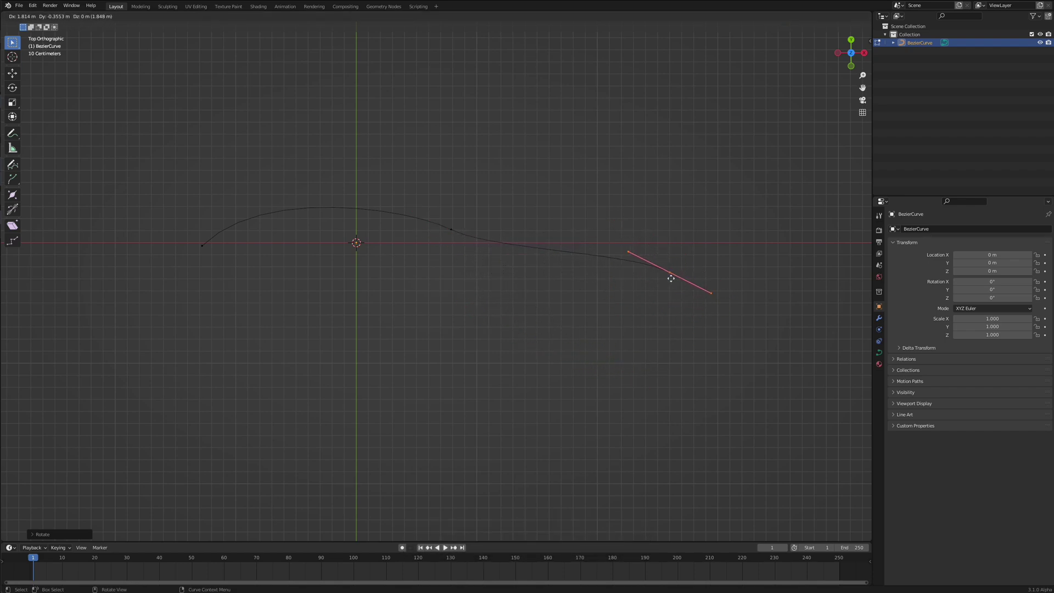
pyautogui.click(688, 288)
pyautogui.press('e')
pyautogui.click(478, 470)
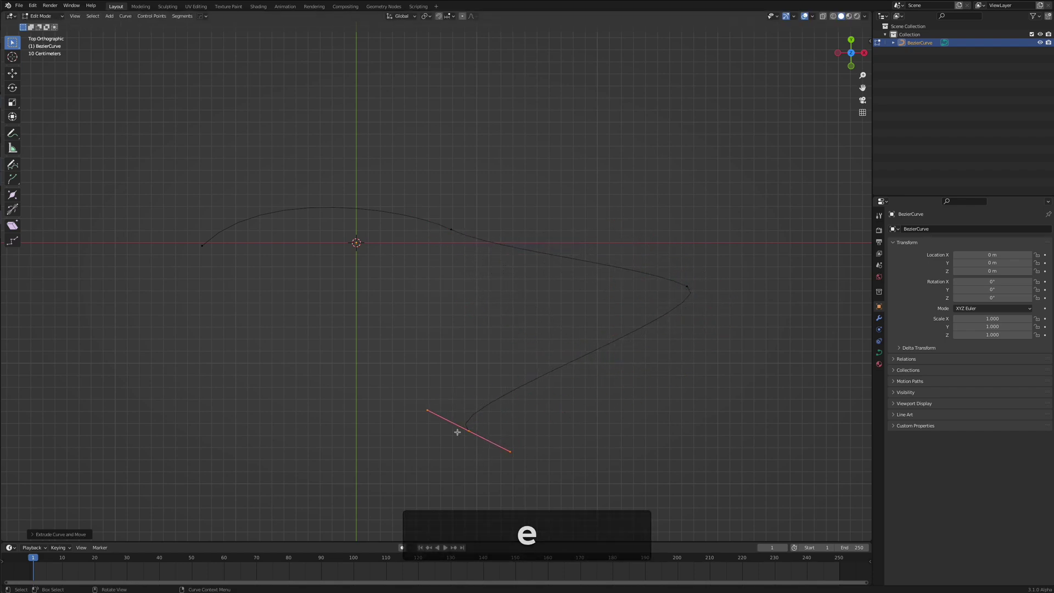
pyautogui.press('r')
pyautogui.click(538, 430)
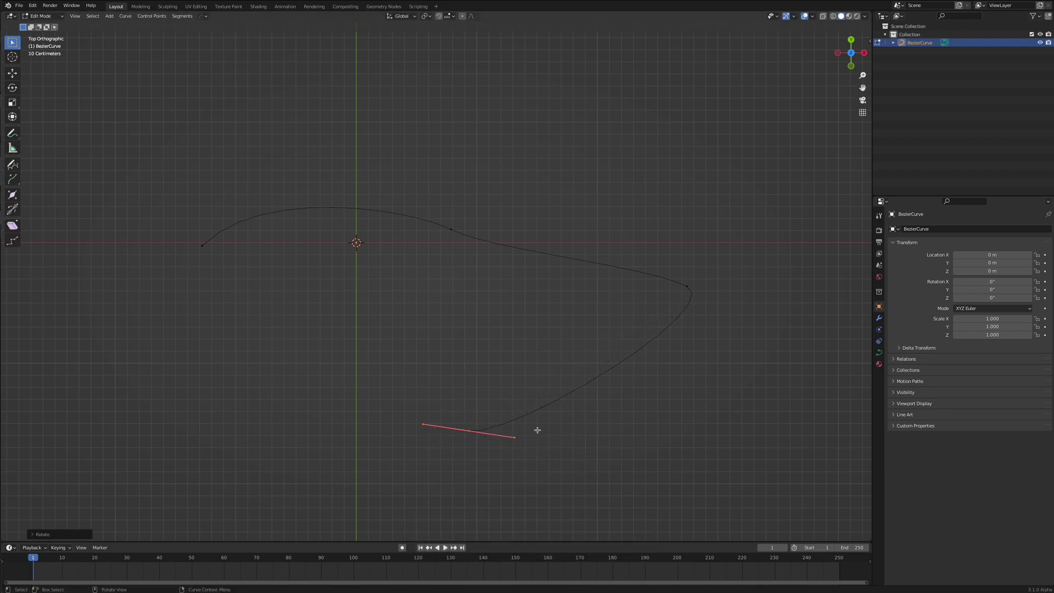
pyautogui.press('g')
pyautogui.click(624, 404)
# Scale the upper-right point's handle and rotate the lower end point's handle
pyautogui.click(687, 286)
pyautogui.press('s')
pyautogui.click(762, 351)
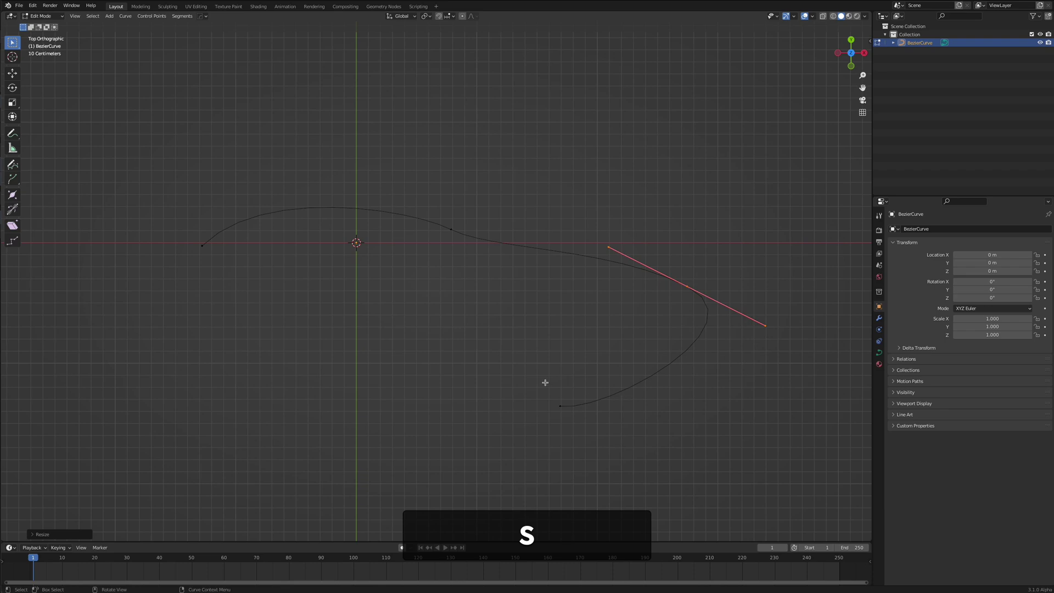
pyautogui.click(560, 407)
pyautogui.press('r')
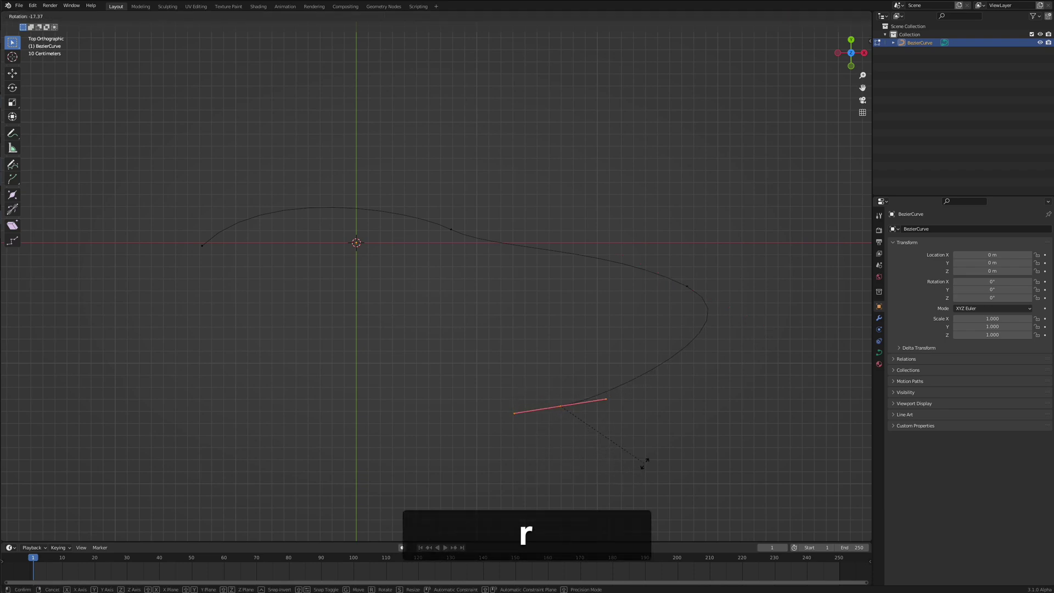
pyautogui.click(637, 459)
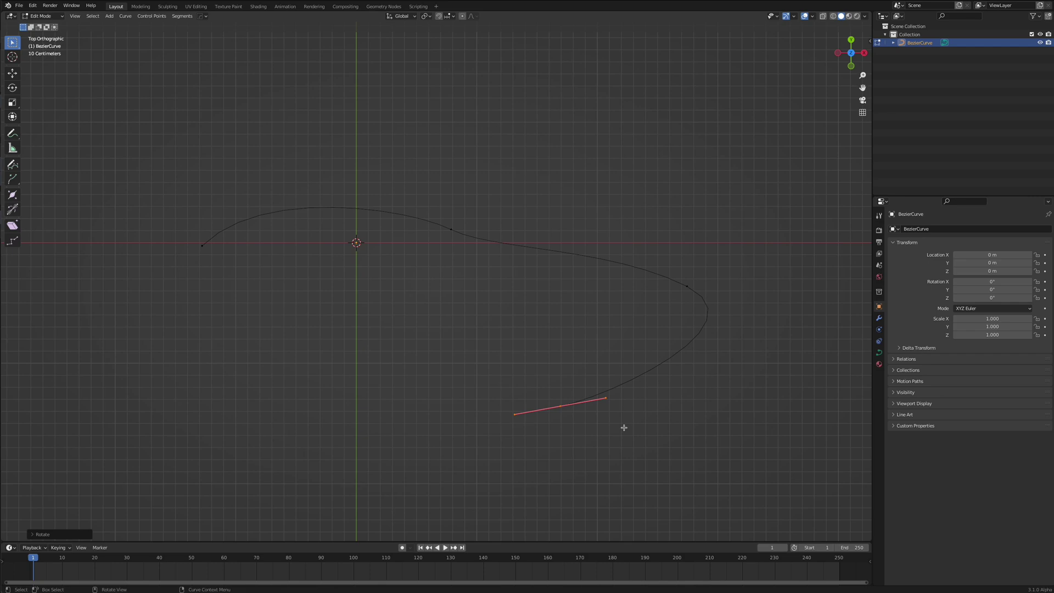
# Extrude a final point to the left, rotating and lengthening its handle
pyautogui.press('e')
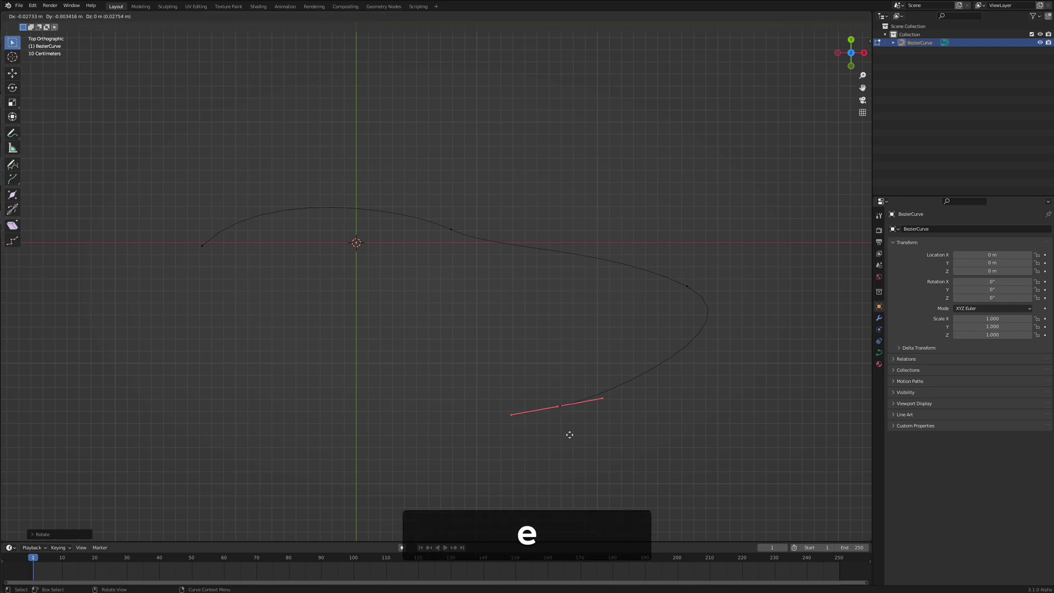
pyautogui.click(322, 438)
pyautogui.press('r')
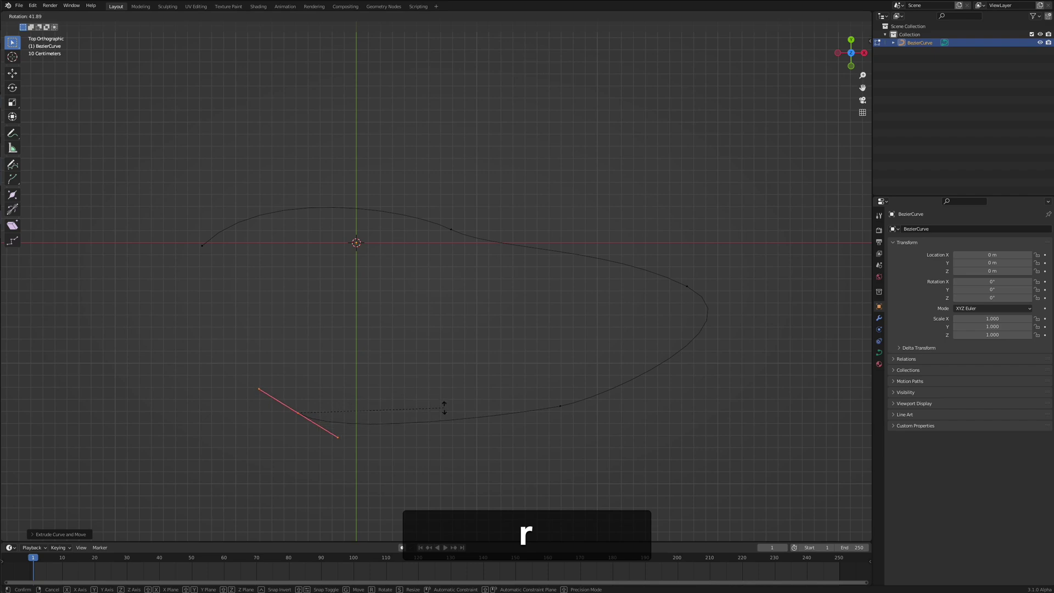
pyautogui.click(453, 396)
pyautogui.press('s')
pyautogui.click(571, 376)
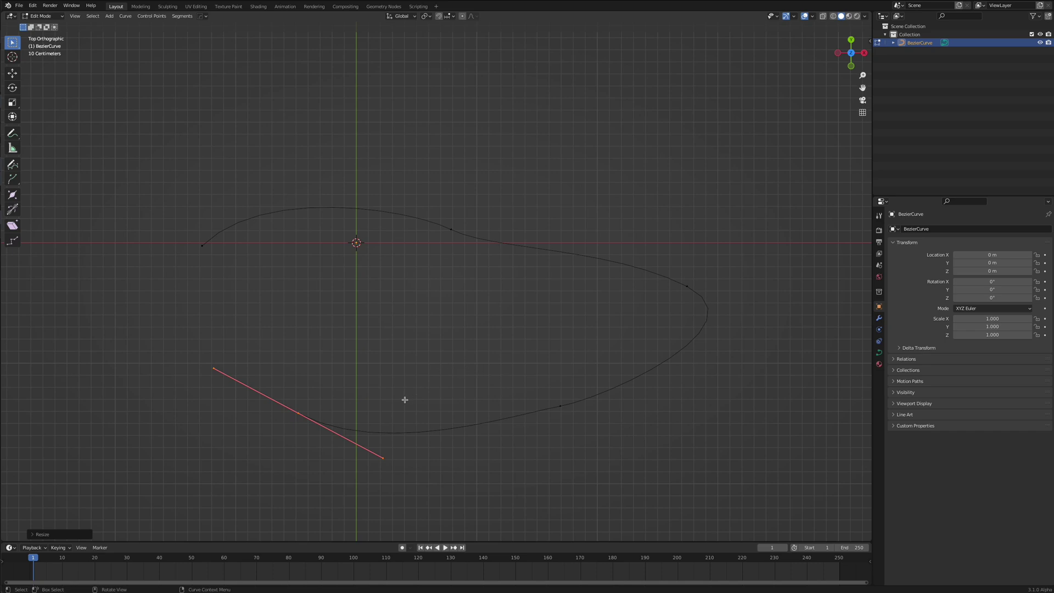
# Orbit into perspective and box-select all five control points of the curve
pyautogui.moveTo(405, 400); pyautogui.dragTo(447, 212, button='middle')
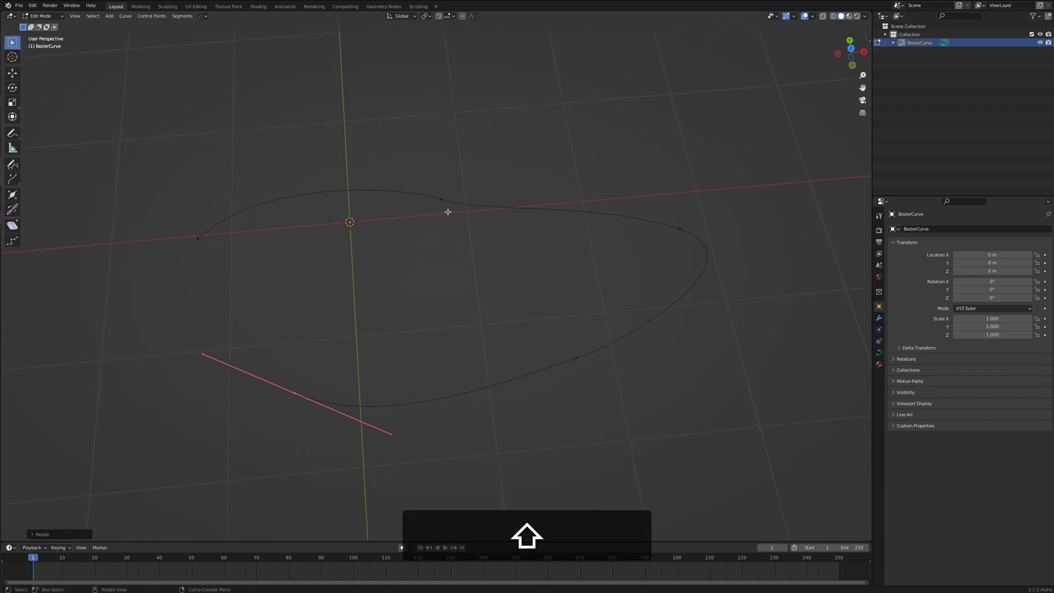
pyautogui.click(450, 214)
pyautogui.keyDown('shift'); pyautogui.moveTo(522, 301); pyautogui.dragTo(492, 367, button='middle'); pyautogui.keyUp('shift')
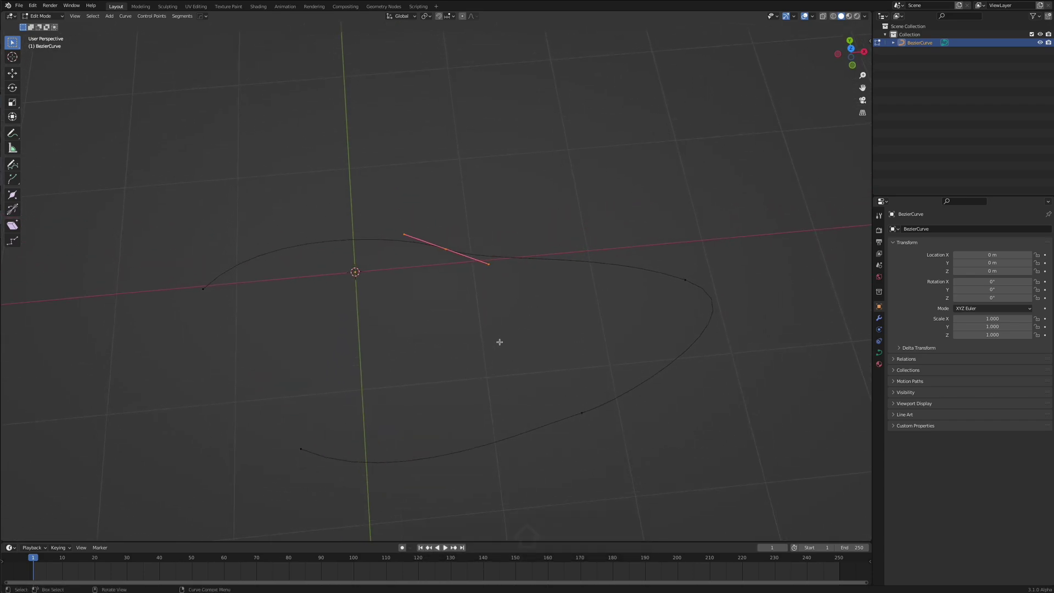
pyautogui.moveTo(483, 354)
pyautogui.mouseDown(button='middle')
pyautogui.moveTo(457, 358)
pyautogui.moveTo(492, 357)
pyautogui.mouseUp(button='middle')
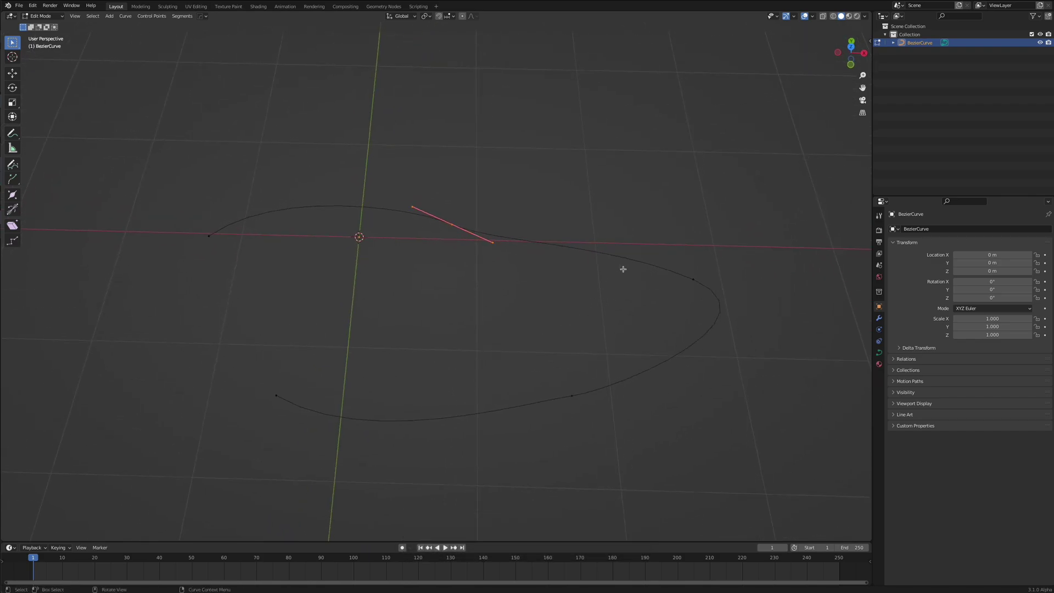
pyautogui.click(674, 270)
pyautogui.moveTo(518, 352); pyautogui.dragTo(686, 514)
pyautogui.click(276, 396)
pyautogui.moveTo(134, 135); pyautogui.dragTo(351, 306)
pyautogui.click(451, 226)
pyautogui.keyDown('shift'); pyautogui.moveTo(131, 181); pyautogui.dragTo(431, 403); pyautogui.keyUp('shift')
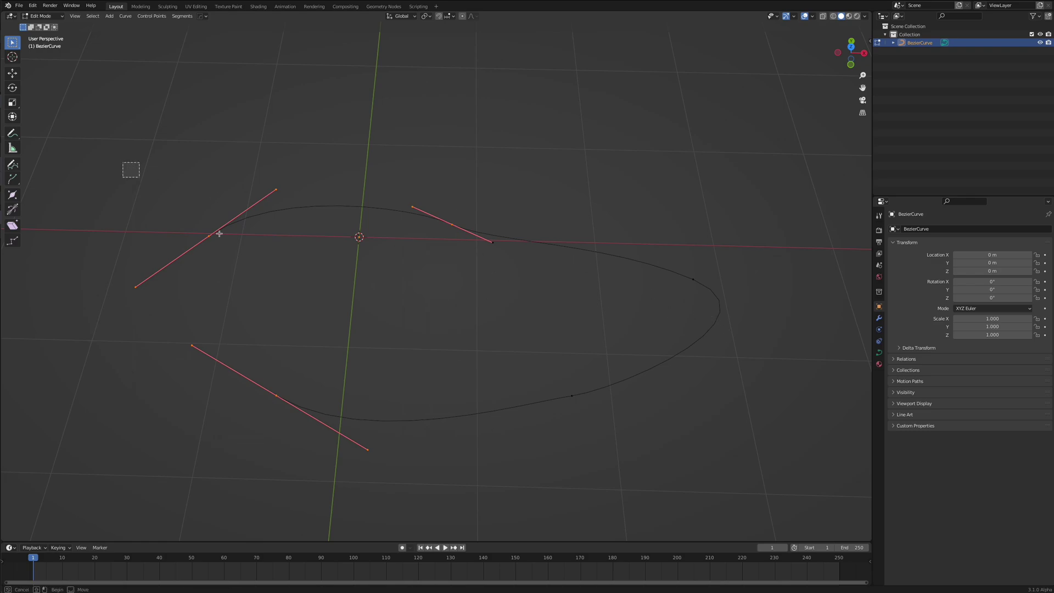
pyautogui.moveTo(132, 167); pyautogui.dragTo(805, 538)
# Move all five points together up and left, then select only the bottom point
pyautogui.press('g')
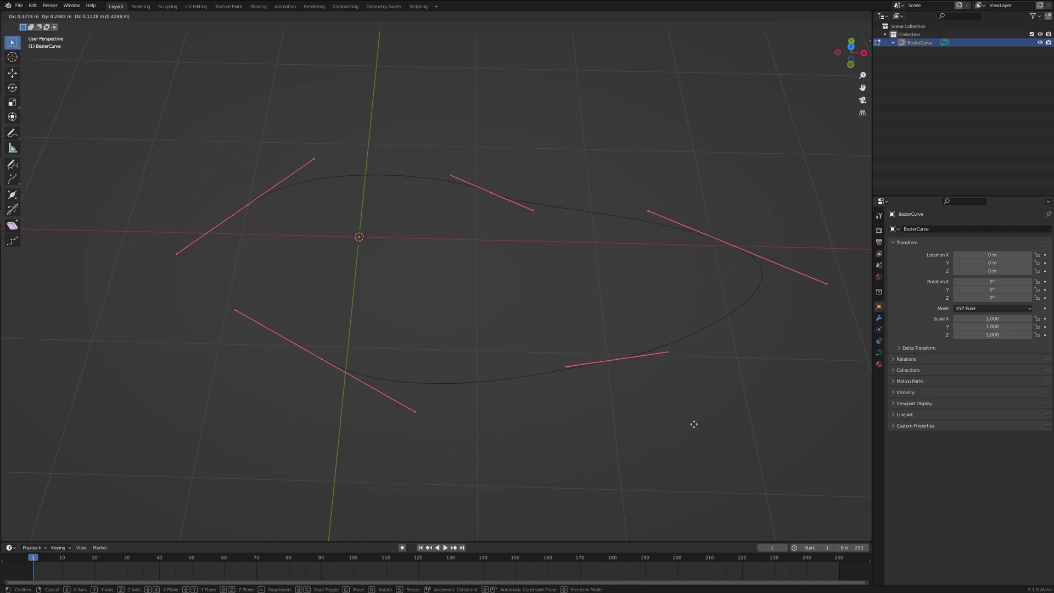
pyautogui.click(654, 433)
pyautogui.click(549, 335)
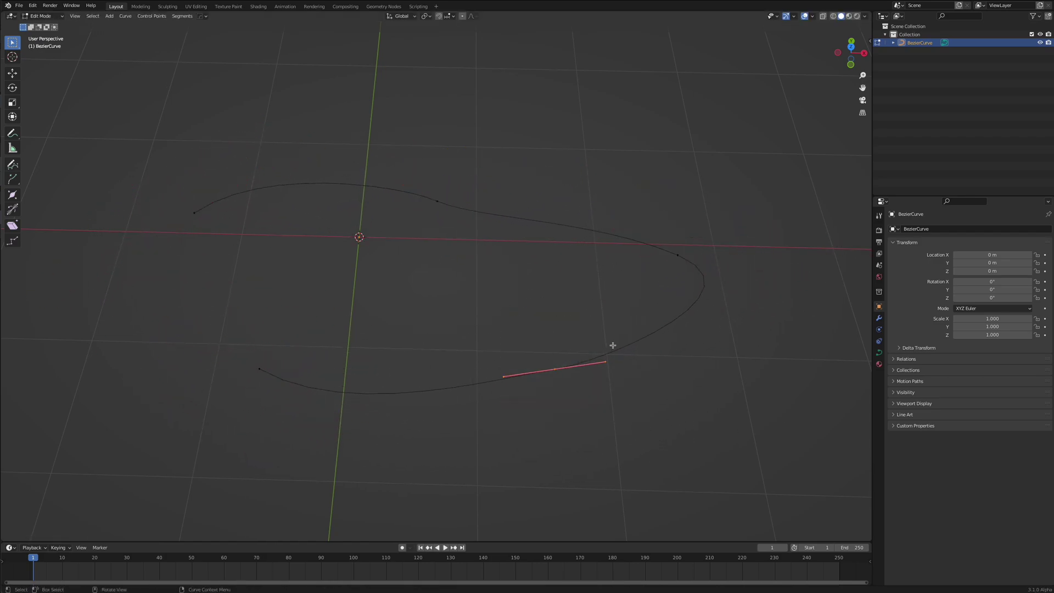
# Set the overlay's Curve Edit Mode Handles to All and select the left control point
pyautogui.click(813, 17)
pyautogui.click(812, 16)
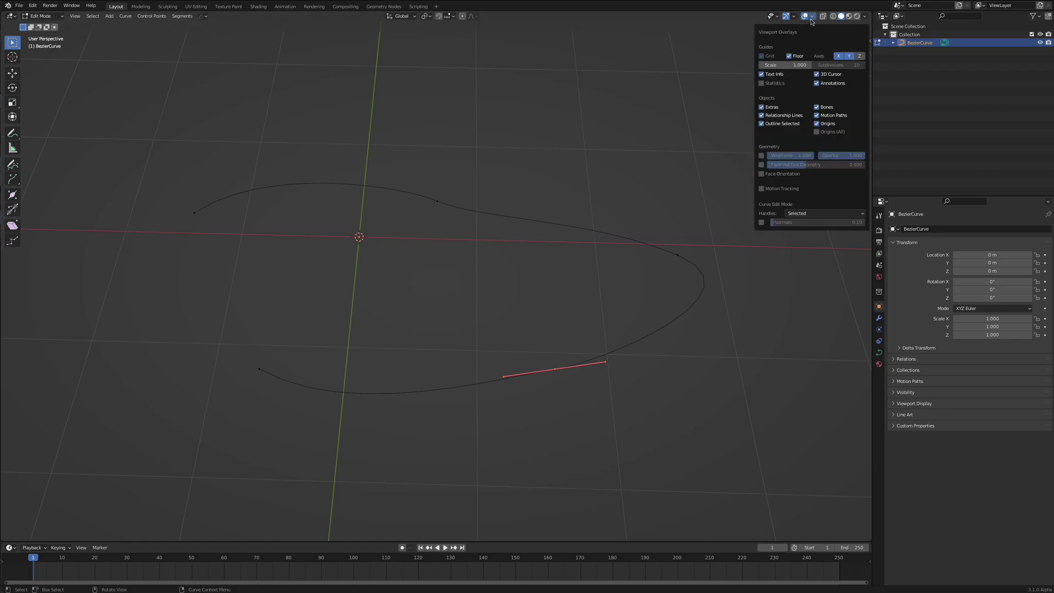
pyautogui.click(808, 217)
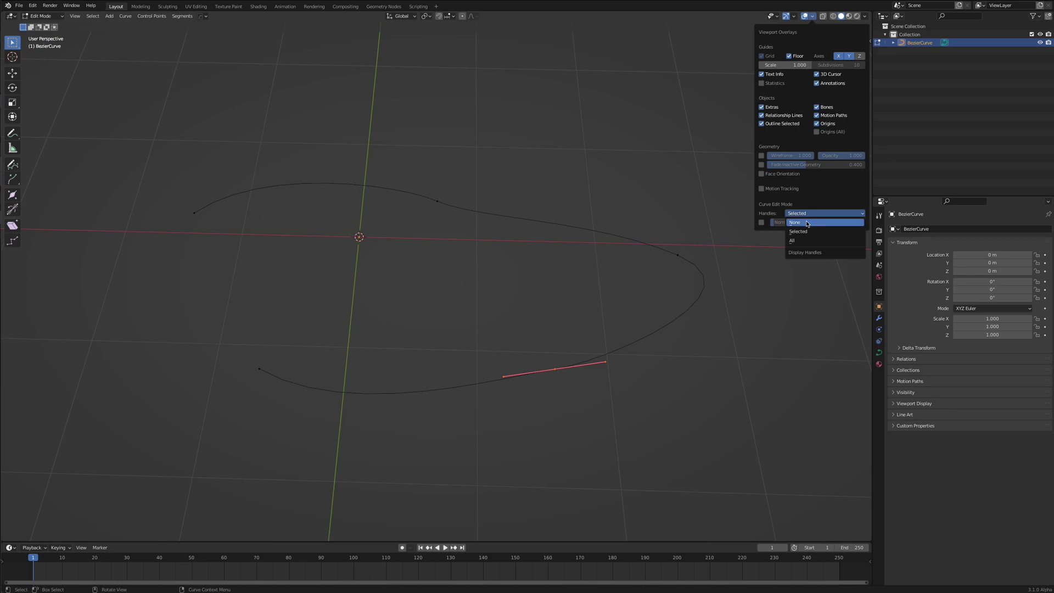
pyautogui.click(808, 222)
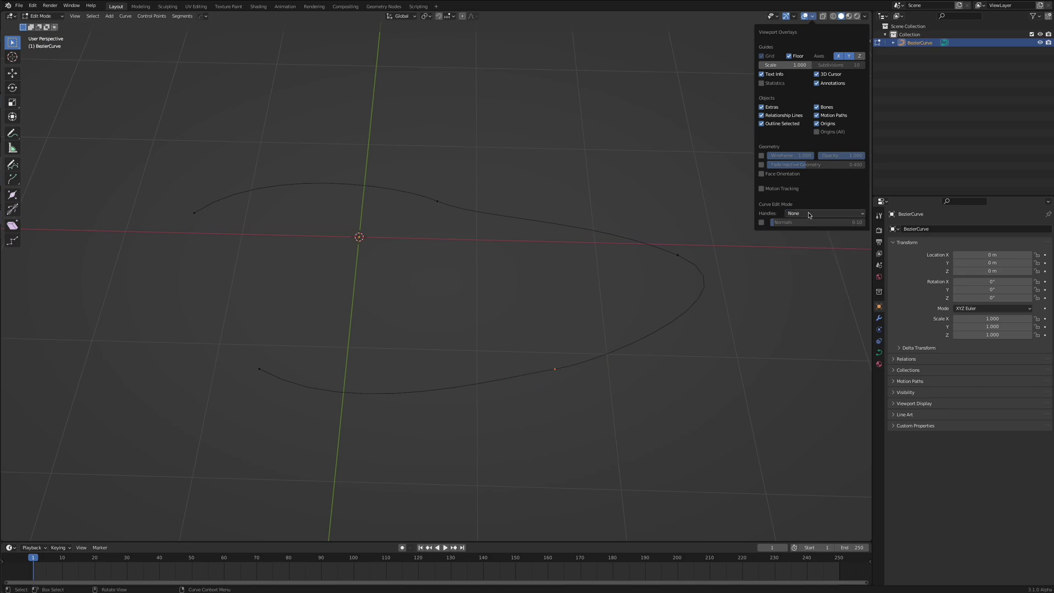
pyautogui.click(809, 214)
pyautogui.click(806, 242)
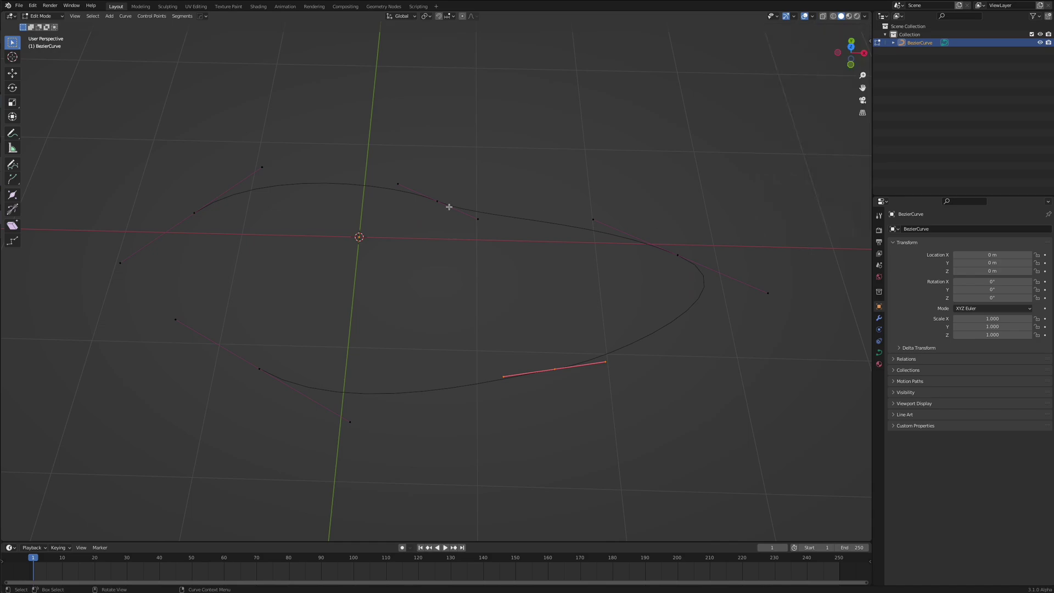
pyautogui.click(182, 211)
pyautogui.moveTo(575, 347); pyautogui.dragTo(598, 283, button='middle')
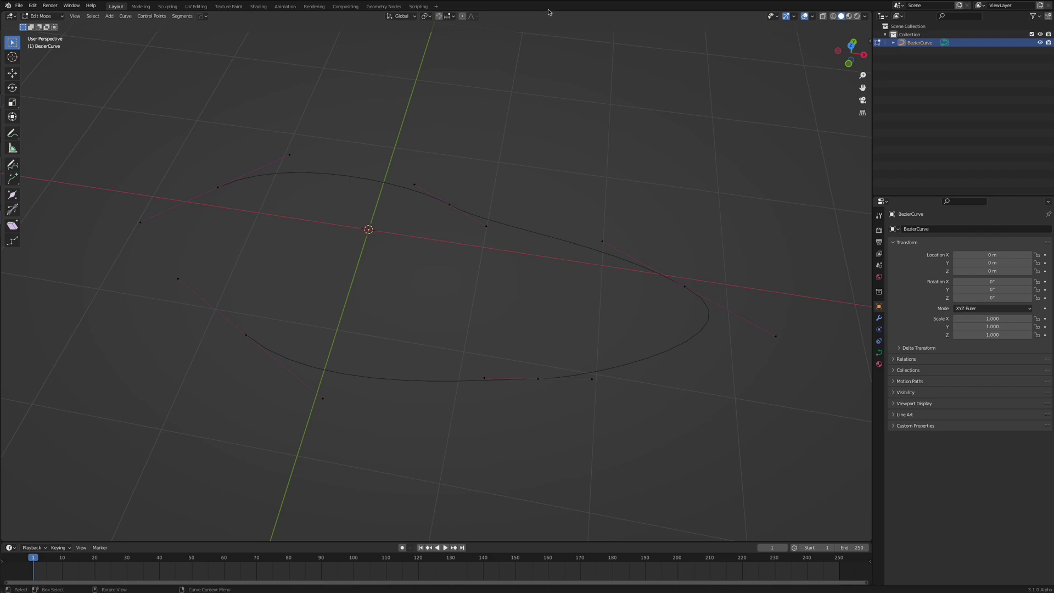
# Bring Cinema 4D forward in a single perspective view and switch to Model mode
pyautogui.press('super+Tab')
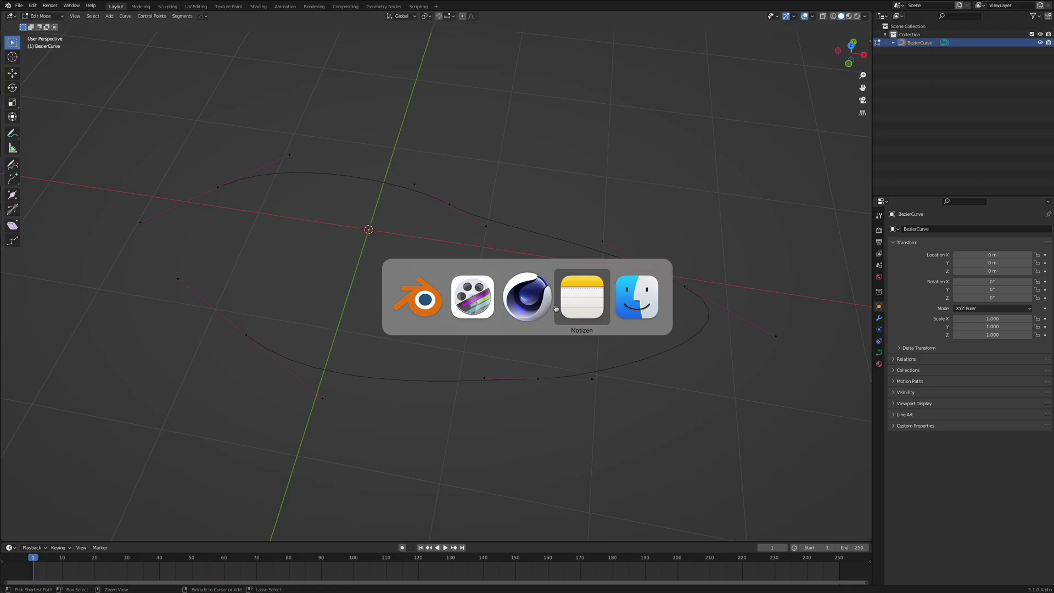
pyautogui.middleClick(548, 323)
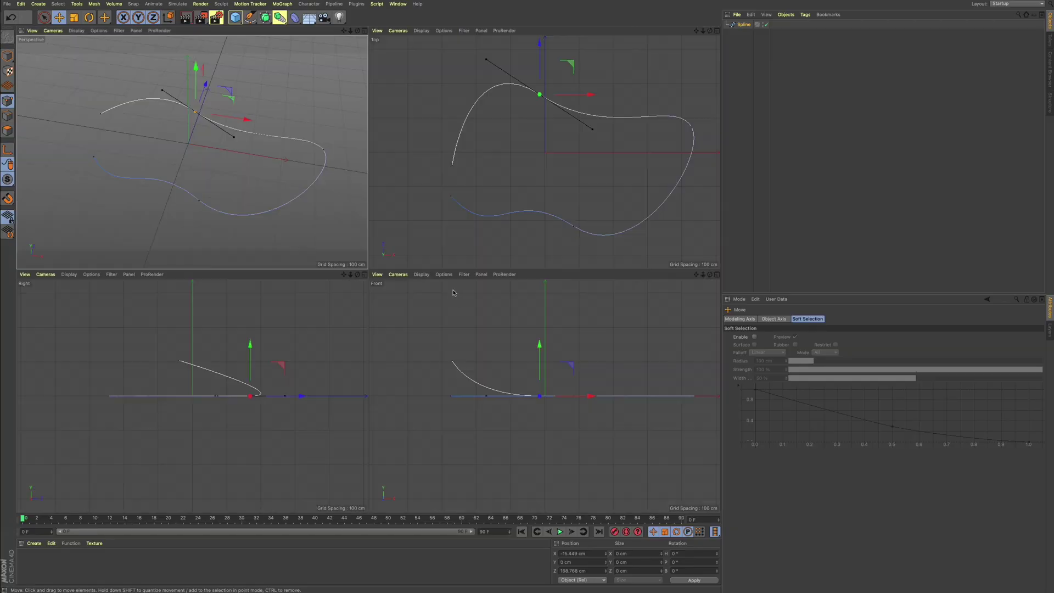
pyautogui.middleClick(287, 192)
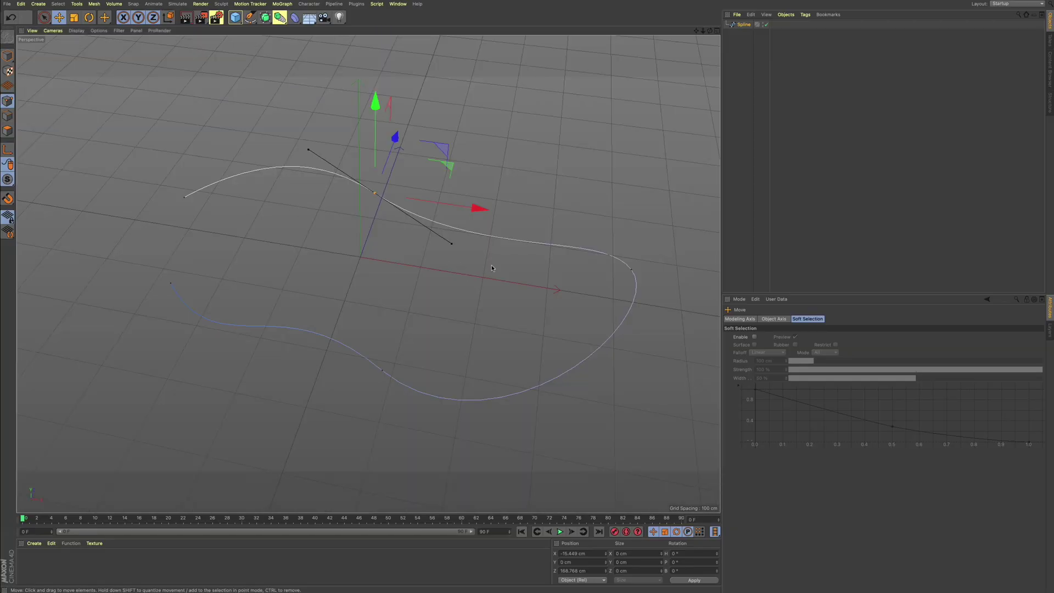
pyautogui.keyDown('alt'); pyautogui.moveTo(492, 268); pyautogui.dragTo(247, 220); pyautogui.keyUp('alt')
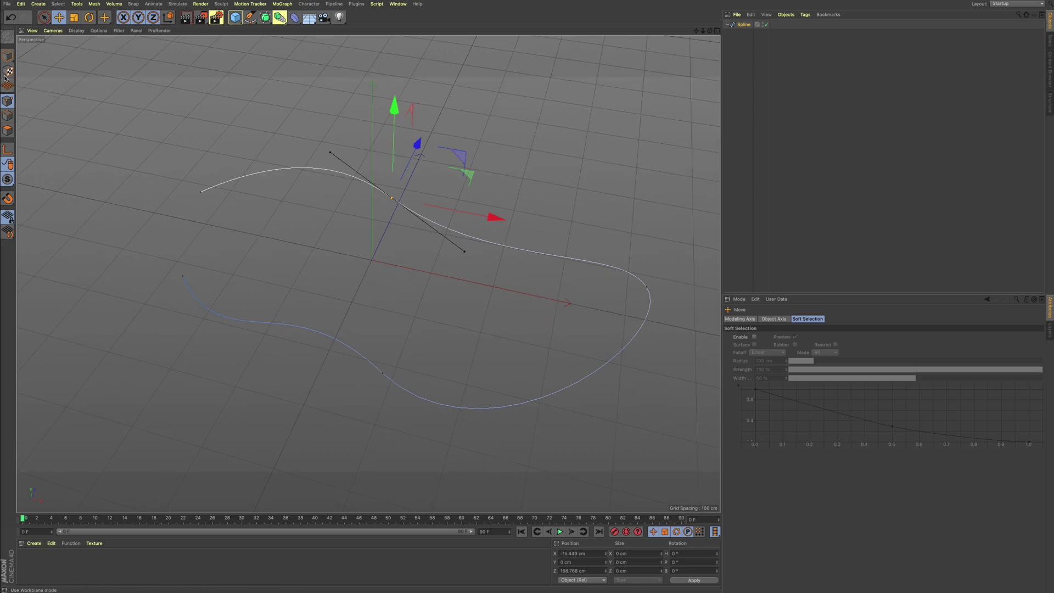
pyautogui.click(7, 55)
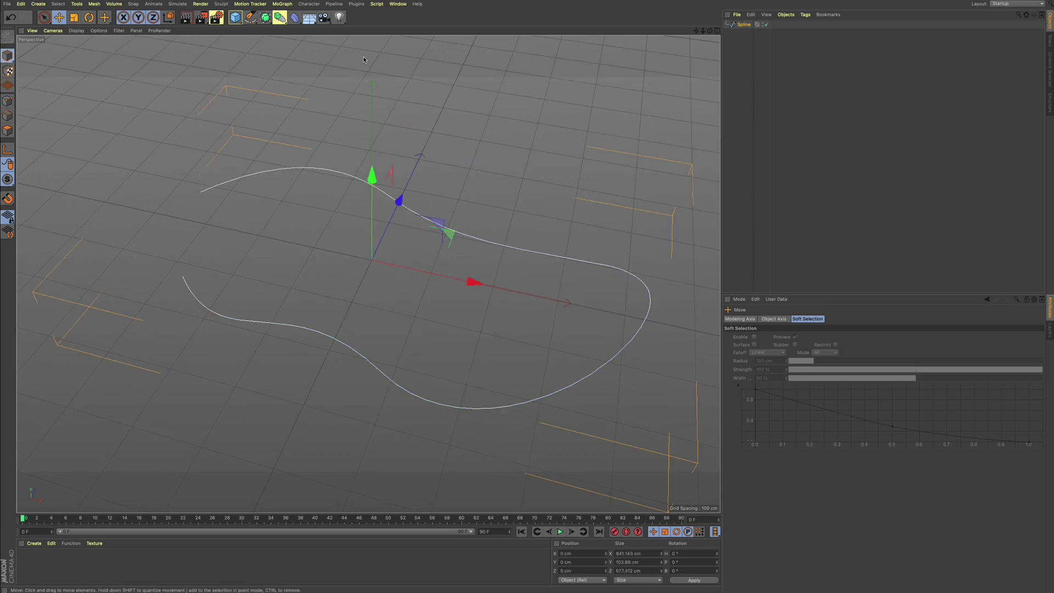
pyautogui.click(249, 17)
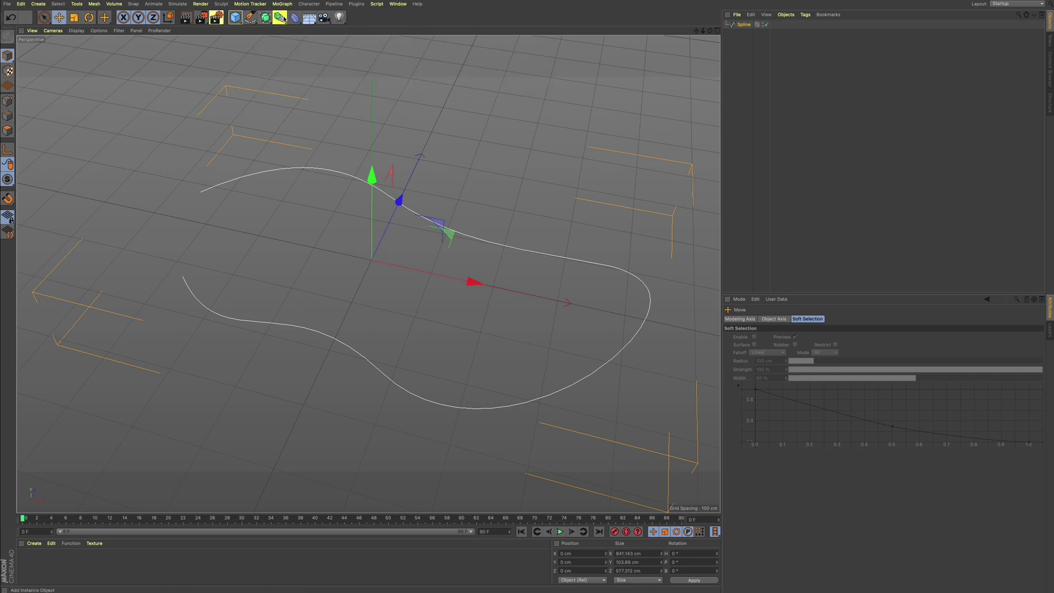
pyautogui.click(296, 21)
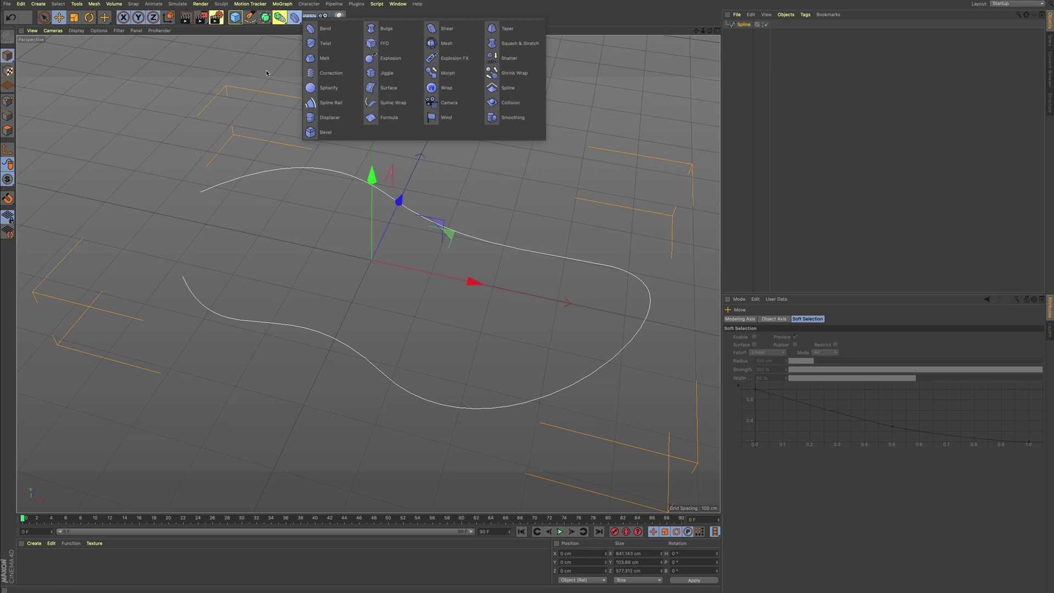
# Add an Extrude generator and nest the Spline inside it
pyautogui.click(269, 22)
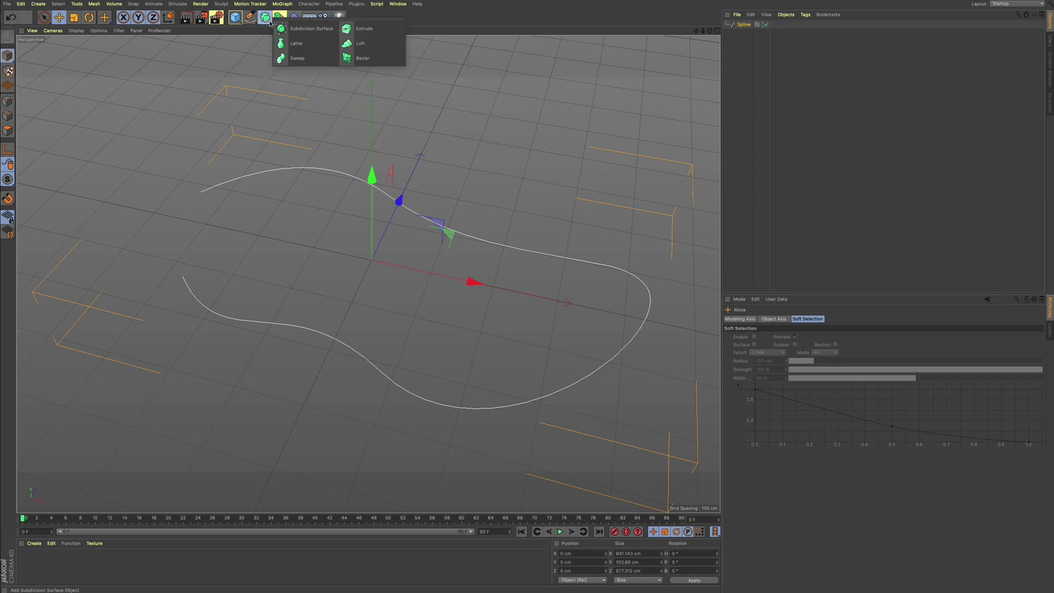
pyautogui.click(362, 28)
pyautogui.moveTo(744, 33)
pyautogui.mouseDown()
pyautogui.moveTo(751, 40)
pyautogui.moveTo(745, 25)
pyautogui.mouseUp()
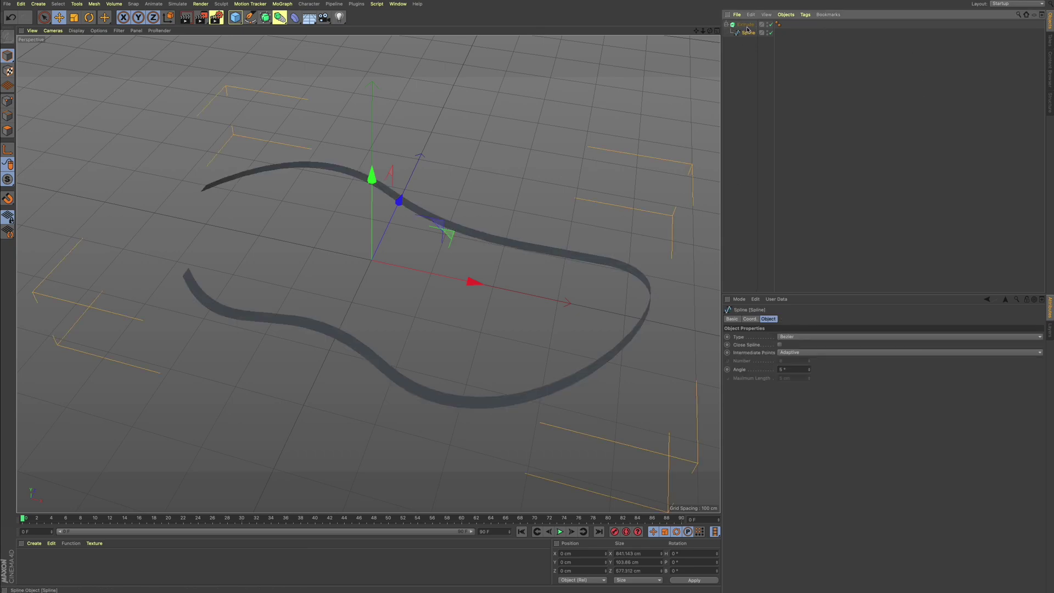
pyautogui.keyDown('alt'); pyautogui.moveTo(621, 262); pyautogui.dragTo(619, 256); pyautogui.keyUp('alt')
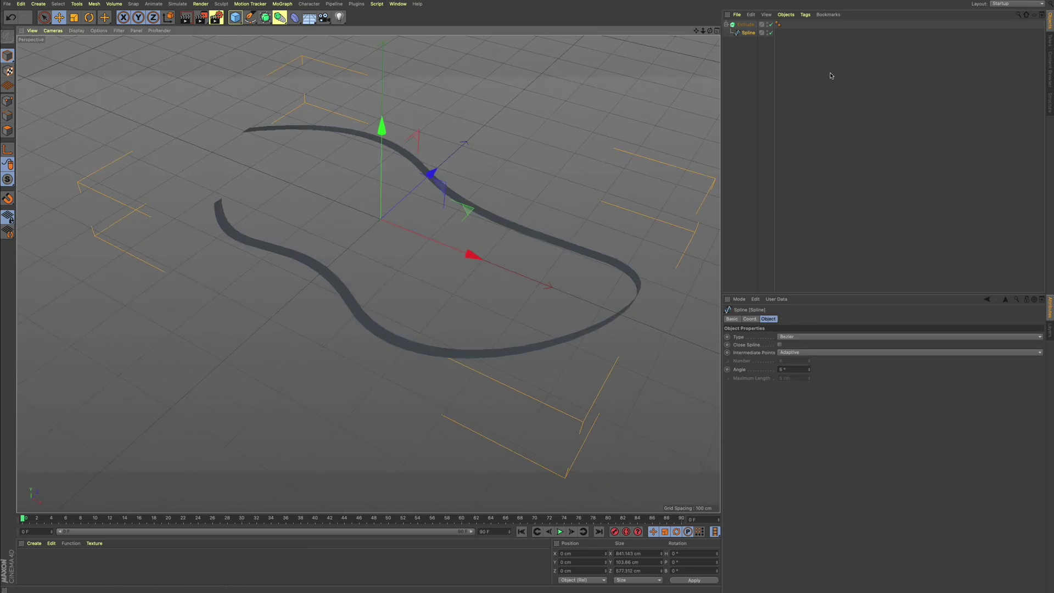
pyautogui.click(745, 24)
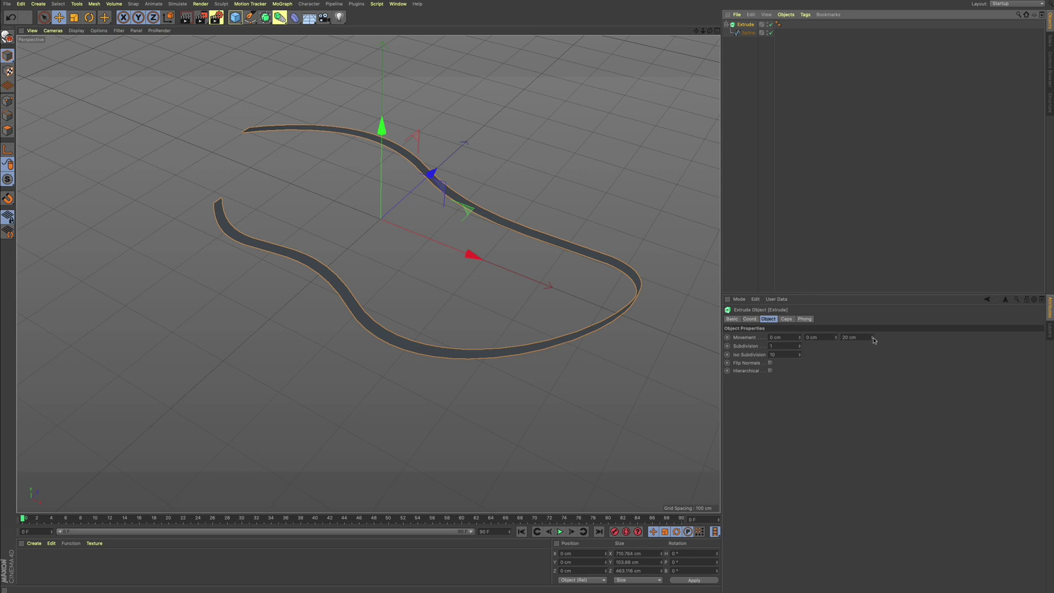
# Set the Extrude movement to 0 / 127 / 0 cm, then pull the Spline back out
pyautogui.moveTo(873, 338); pyautogui.dragTo(922, 338)
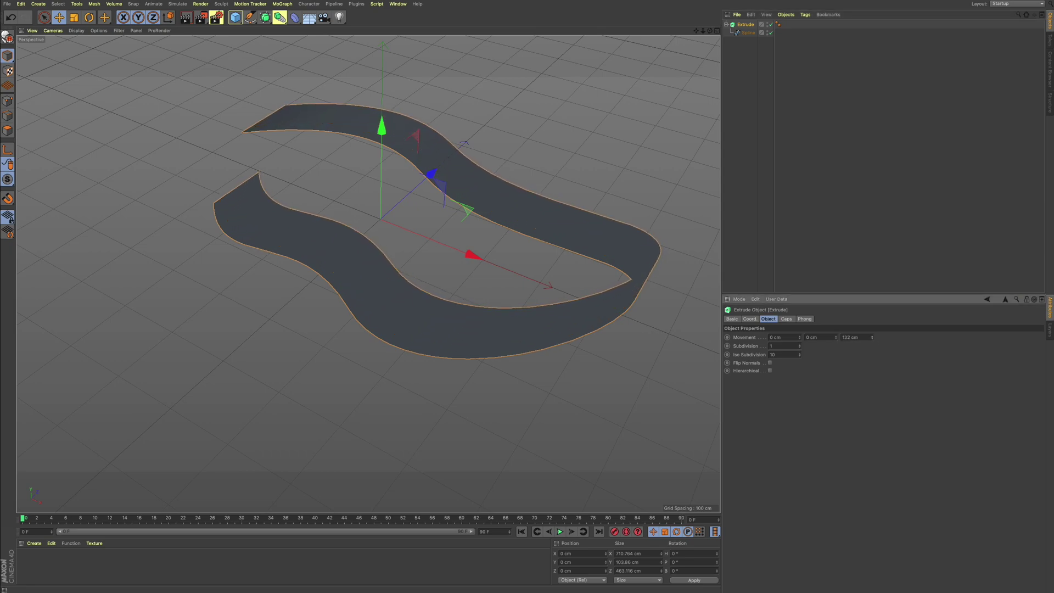
pyautogui.click(829, 338)
pyautogui.write('20')
pyautogui.press('Tab')
pyautogui.write('0')
pyautogui.press('Return')
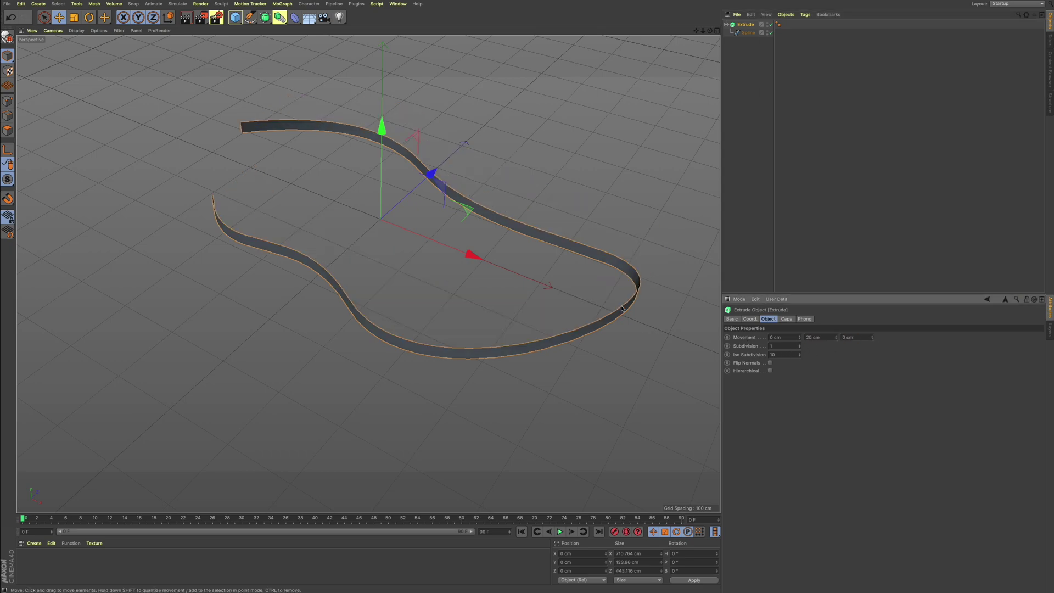
pyautogui.moveTo(837, 337); pyautogui.dragTo(857, 337)
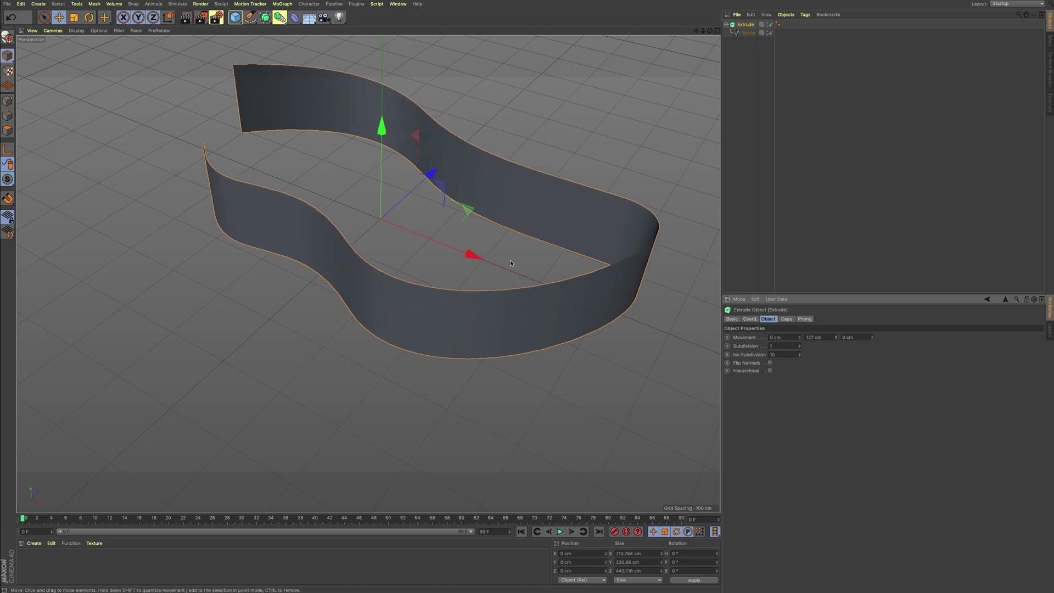
pyautogui.moveTo(511, 263)
pyautogui.keyDown('alt'); pyautogui.mouseDown()
pyautogui.moveTo(357, 205)
pyautogui.moveTo(574, 189)
pyautogui.moveTo(495, 231)
pyautogui.moveTo(550, 264)
pyautogui.moveTo(577, 258)
pyautogui.mouseUp(); pyautogui.keyUp('alt')
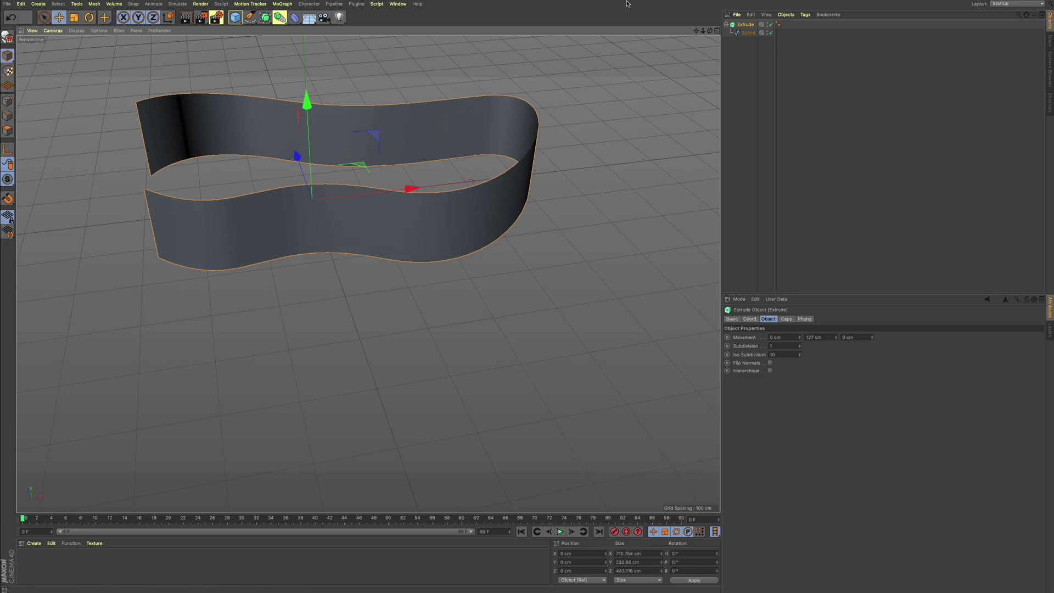
pyautogui.moveTo(748, 33); pyautogui.dragTo(740, 36)
# Delete the Extrude, add a Circle spline and a Sweep, and nest Circle and Spline under Sweep
pyautogui.click(746, 27)
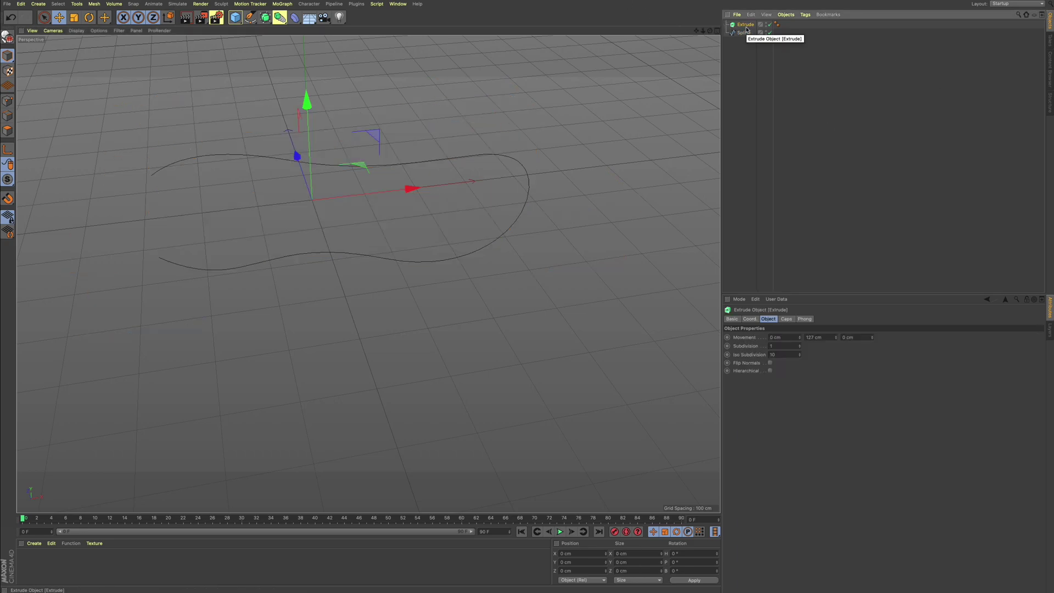
pyautogui.press('Delete')
pyautogui.click(250, 17)
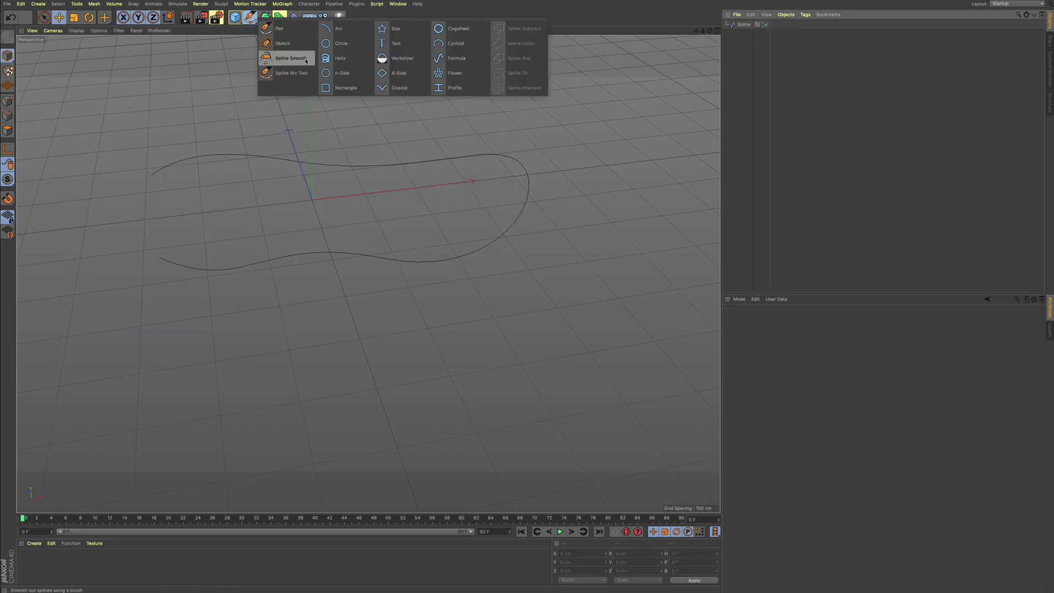
pyautogui.click(341, 43)
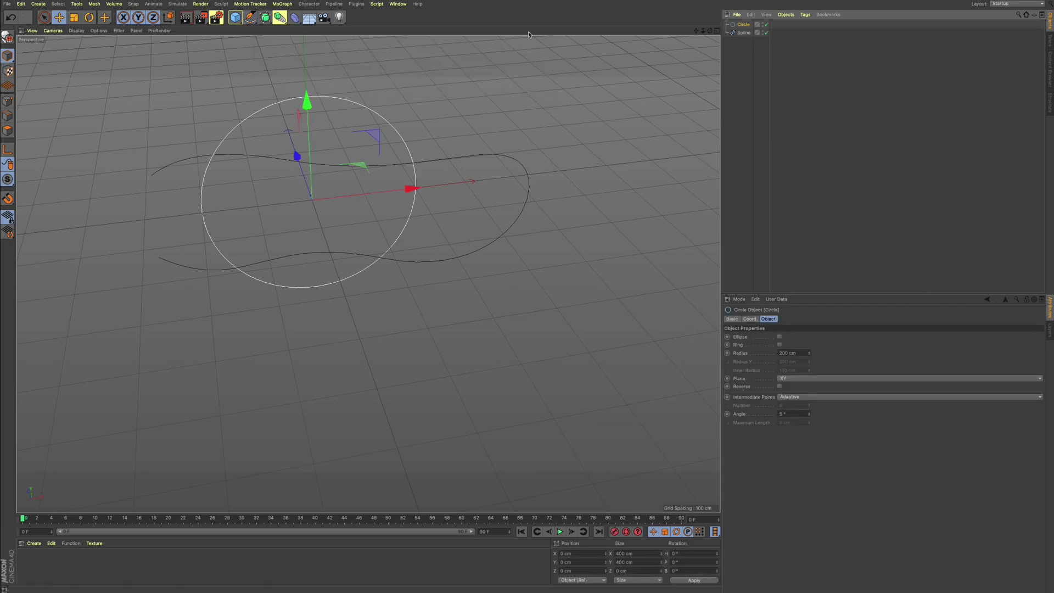
pyautogui.click(265, 17)
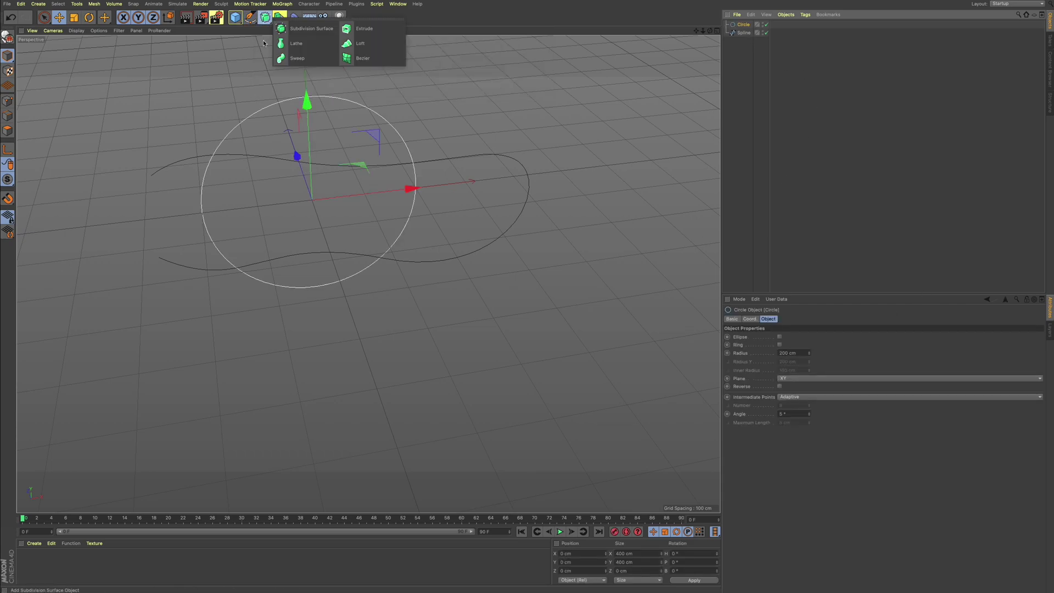
pyautogui.click(297, 58)
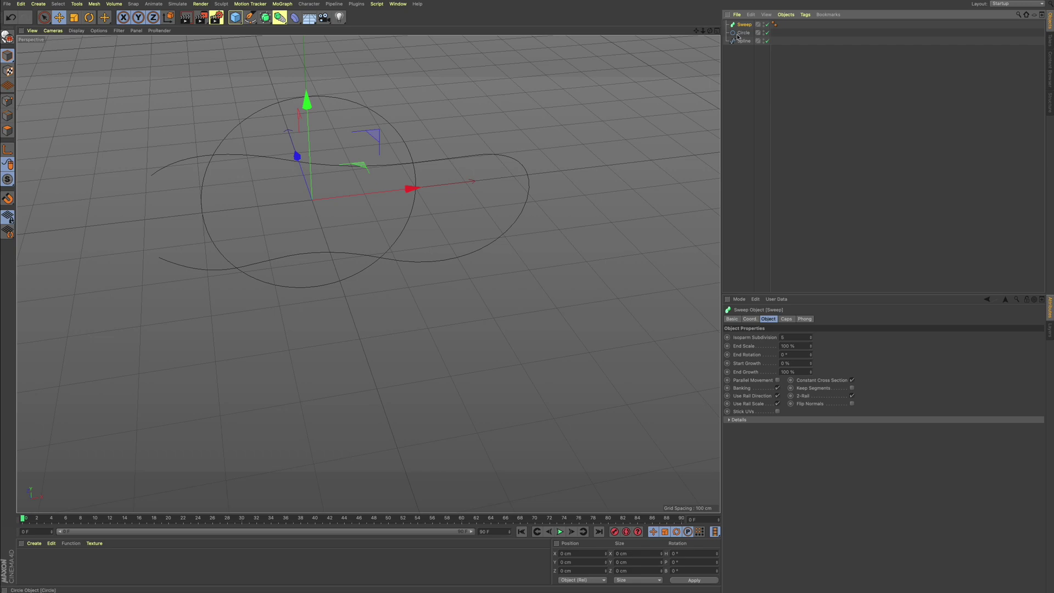
pyautogui.moveTo(741, 33)
pyautogui.mouseDown()
pyautogui.moveTo(744, 45)
pyautogui.moveTo(745, 29)
pyautogui.mouseUp()
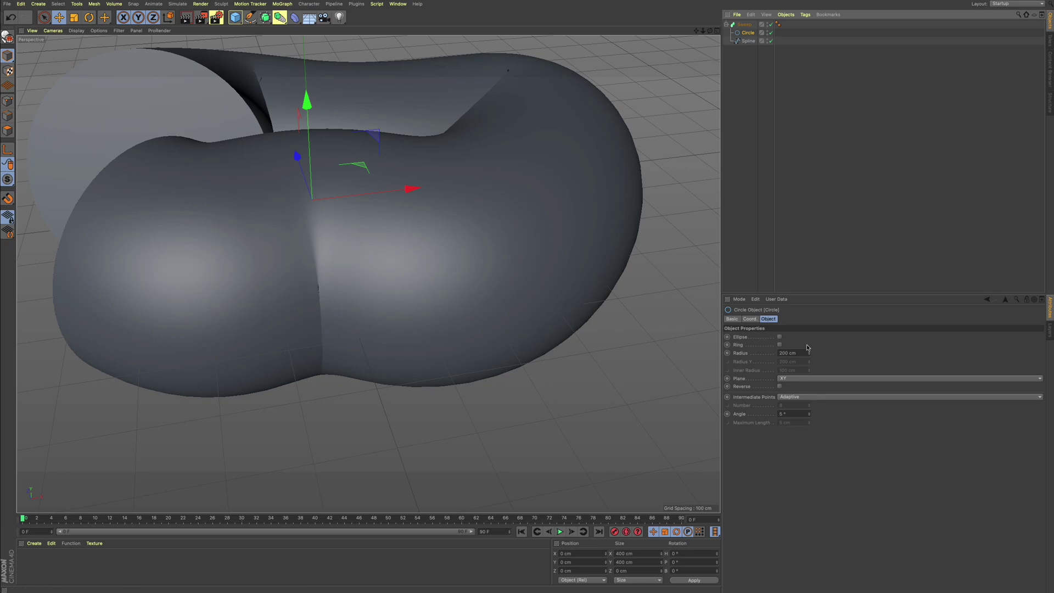
# Set the circle radius to 34 cm for a thin tube, then return to Blender
pyautogui.moveTo(811, 357); pyautogui.dragTo(811, 414)
pyautogui.moveTo(317, 232)
pyautogui.keyDown('alt'); pyautogui.mouseDown()
pyautogui.moveTo(340, 231)
pyautogui.moveTo(286, 225)
pyautogui.moveTo(299, 214)
pyautogui.moveTo(308, 152)
pyautogui.moveTo(309, 229)
pyautogui.mouseUp(); pyautogui.keyUp('alt')
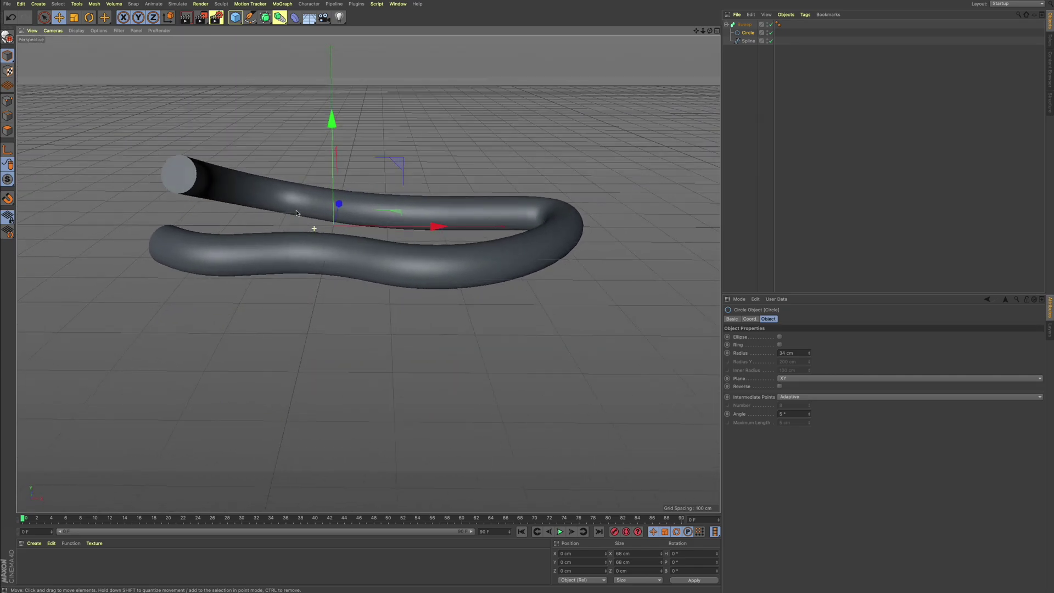
pyautogui.keyDown('alt'); pyautogui.moveTo(404, 232); pyautogui.dragTo(413, 273); pyautogui.keyUp('alt')
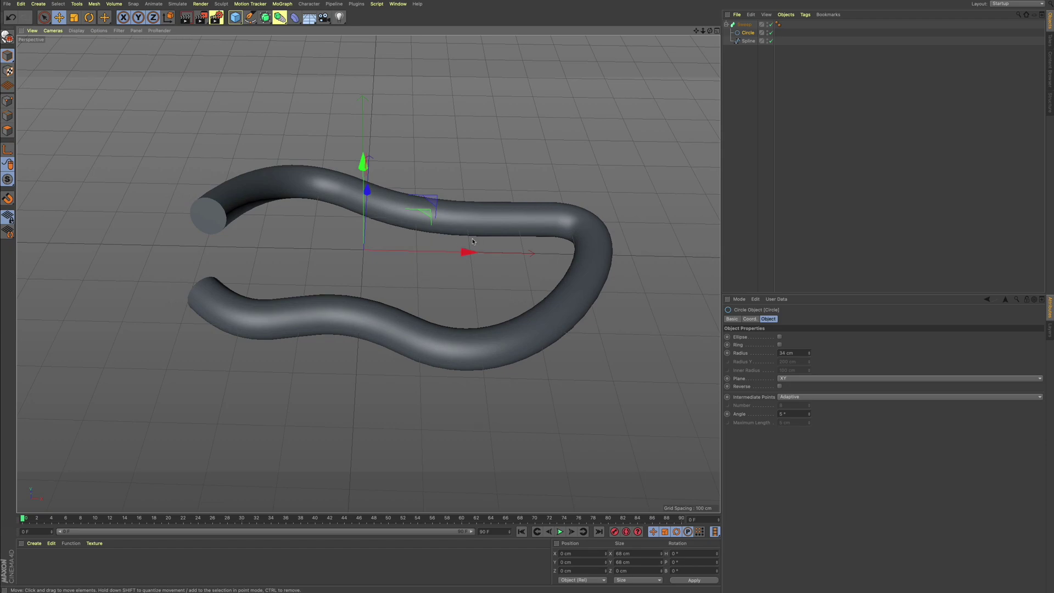
pyautogui.press('super+Tab')
pyautogui.click(453, 299)
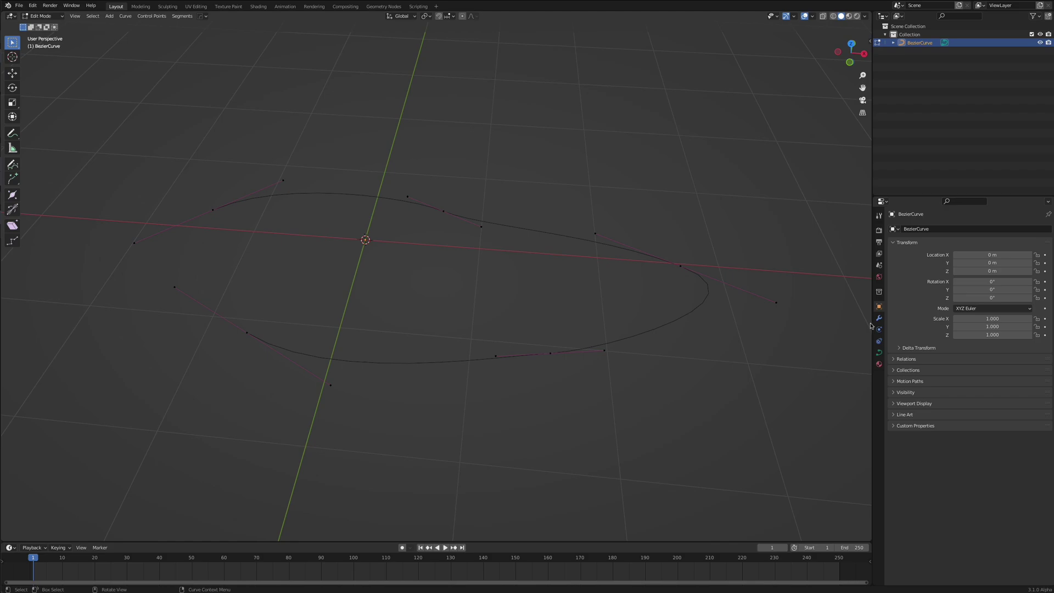
# Enlarge the properties panel and set the curve's Geometry Extrude to 0.16 m
pyautogui.moveTo(873, 323); pyautogui.dragTo(856, 323)
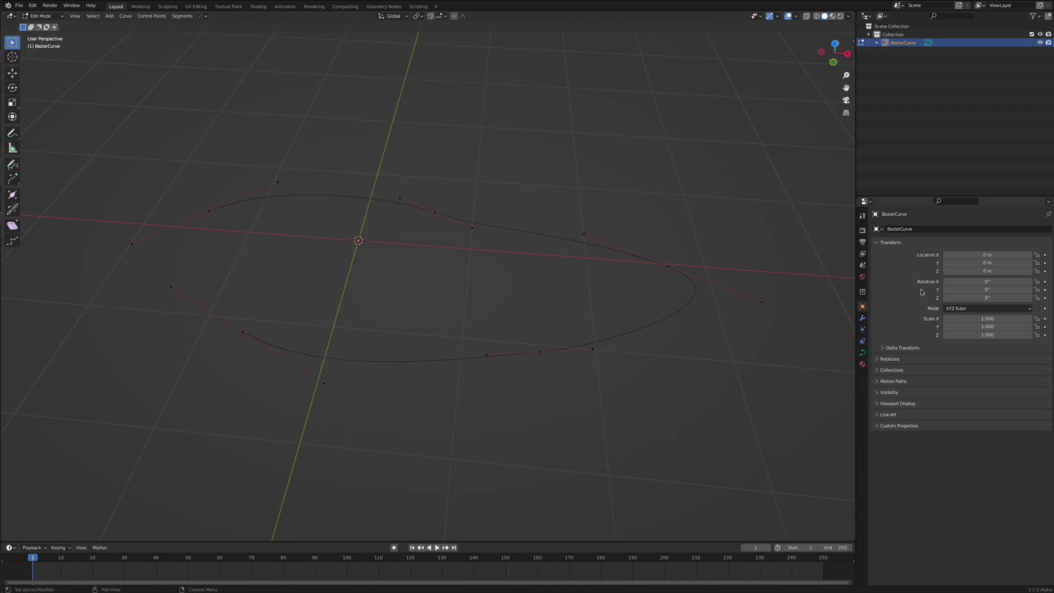
pyautogui.click(864, 356)
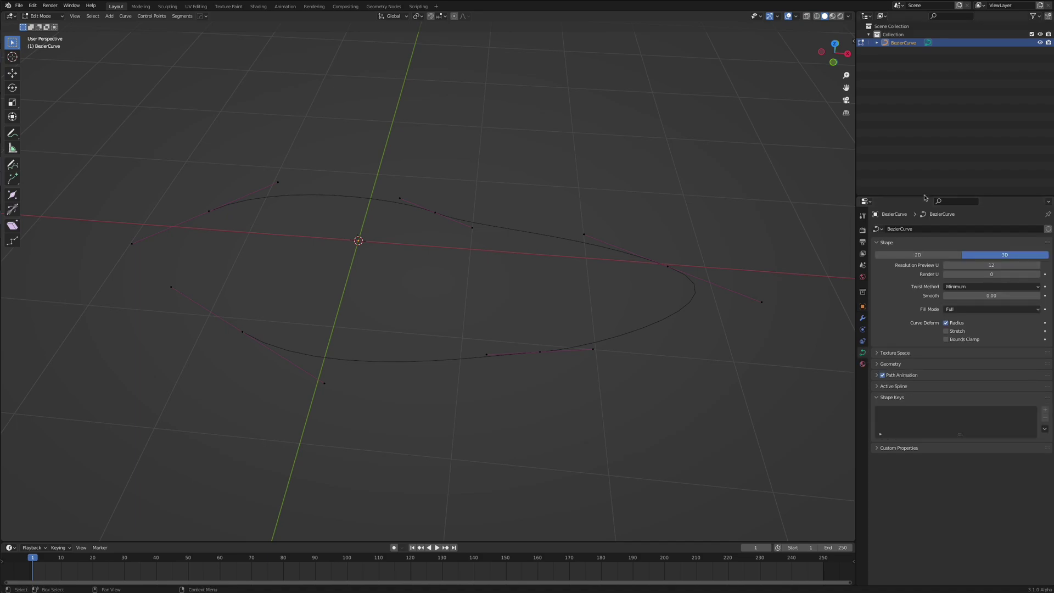
pyautogui.moveTo(919, 197); pyautogui.dragTo(906, 81)
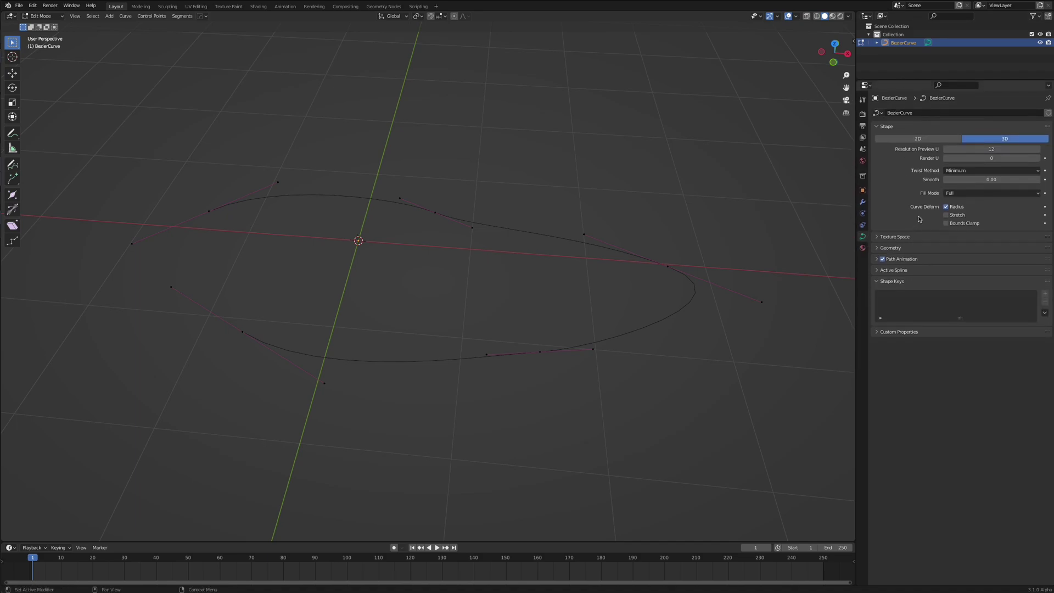
pyautogui.keyDown('ctrl'); pyautogui.moveTo(920, 218); pyautogui.dragTo(936, 271, button='middle'); pyautogui.keyUp('ctrl')
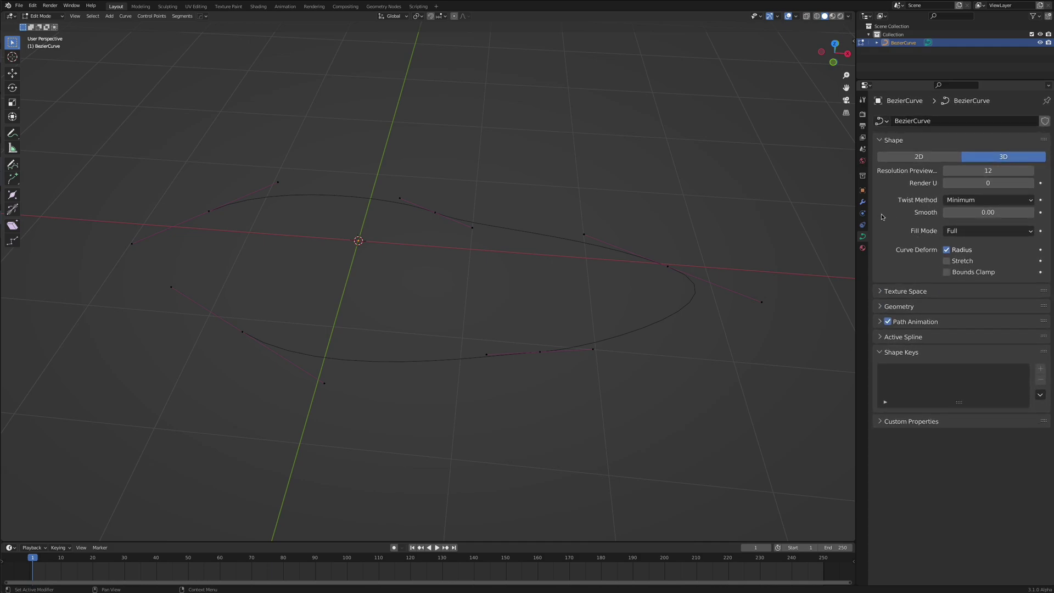
pyautogui.click(882, 306)
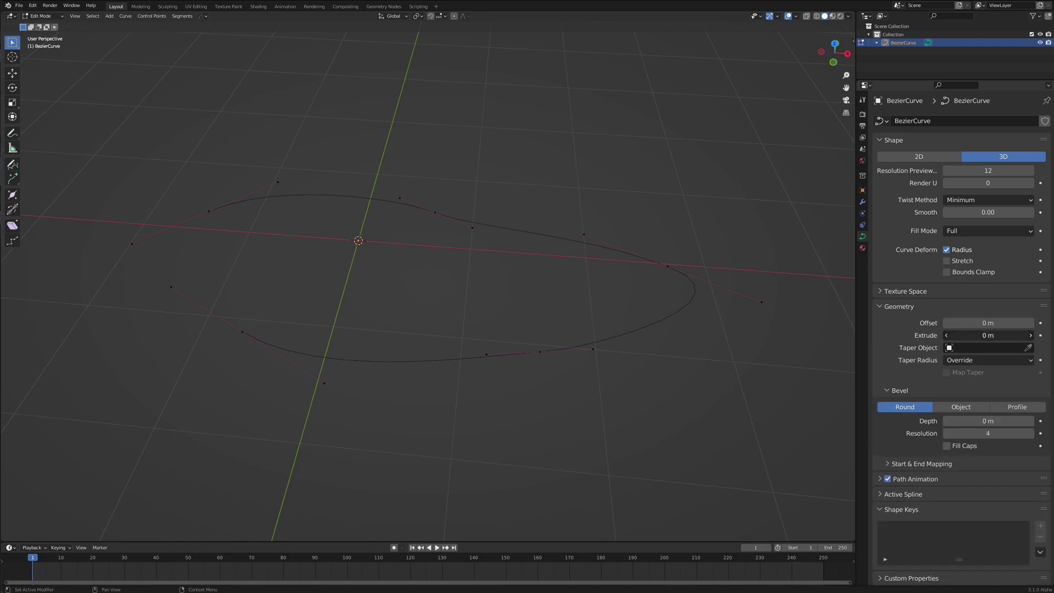
pyautogui.moveTo(988, 335); pyautogui.dragTo(1011, 335)
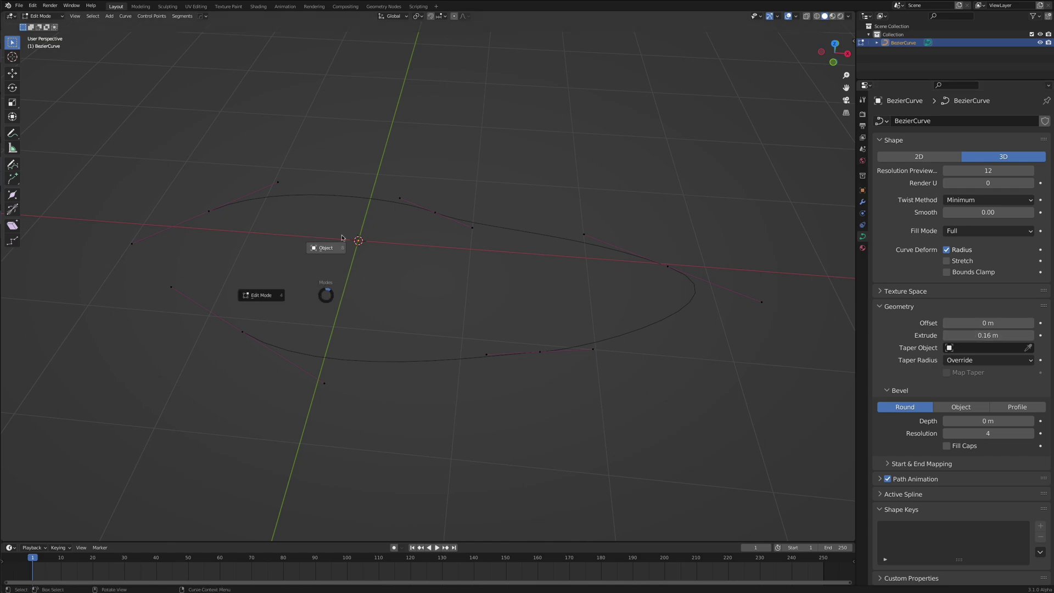
# In Object Mode, reset Extrude to 0 m and set round Bevel Depth to 0.21 m
pyautogui.press('Tab')
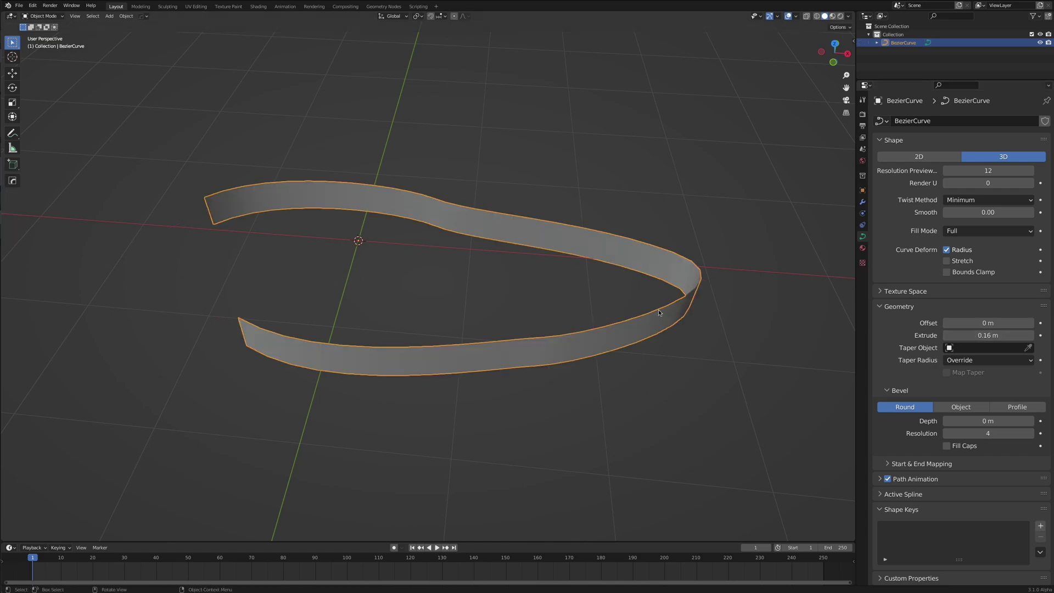
pyautogui.moveTo(983, 335); pyautogui.dragTo(1001, 323)
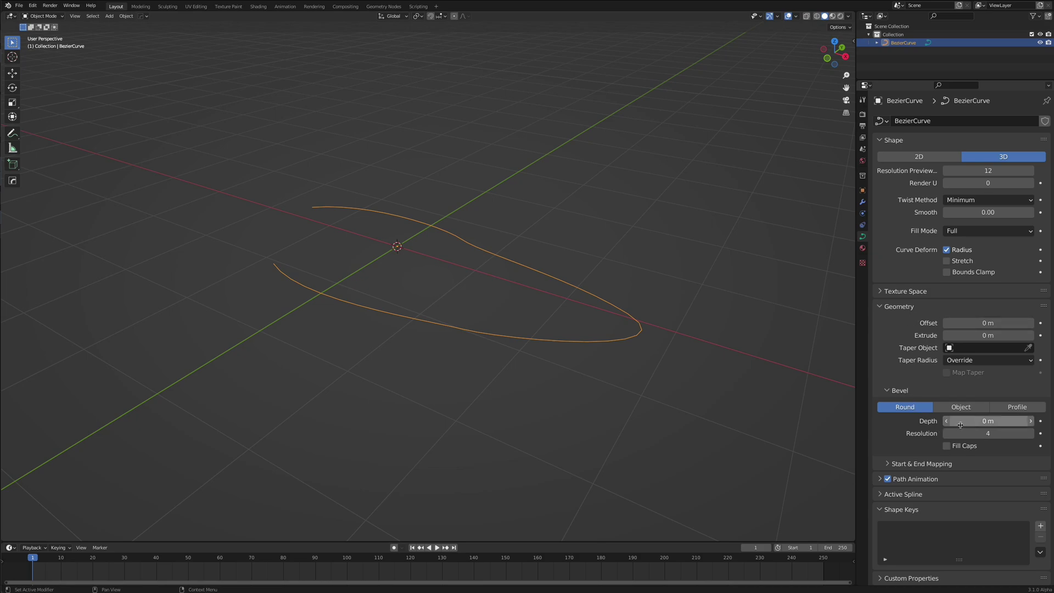
pyautogui.moveTo(965, 422); pyautogui.dragTo(1014, 421)
pyautogui.moveTo(456, 282); pyautogui.dragTo(543, 264, button='middle')
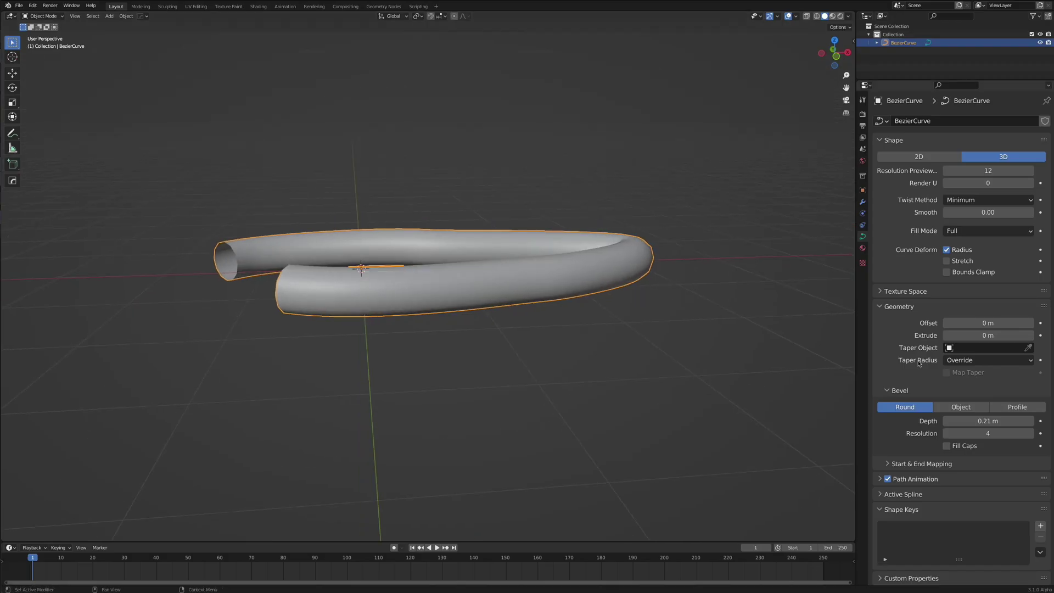
# Enable Fill Caps to close the tube's open ends
pyautogui.click(952, 450)
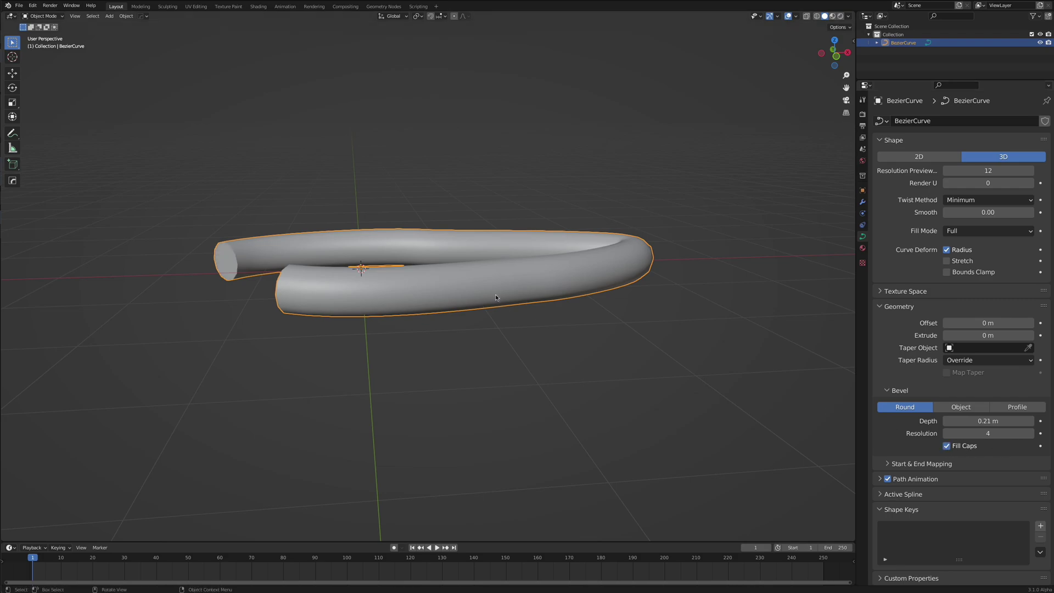
pyautogui.moveTo(688, 371); pyautogui.dragTo(901, 467, button='middle')
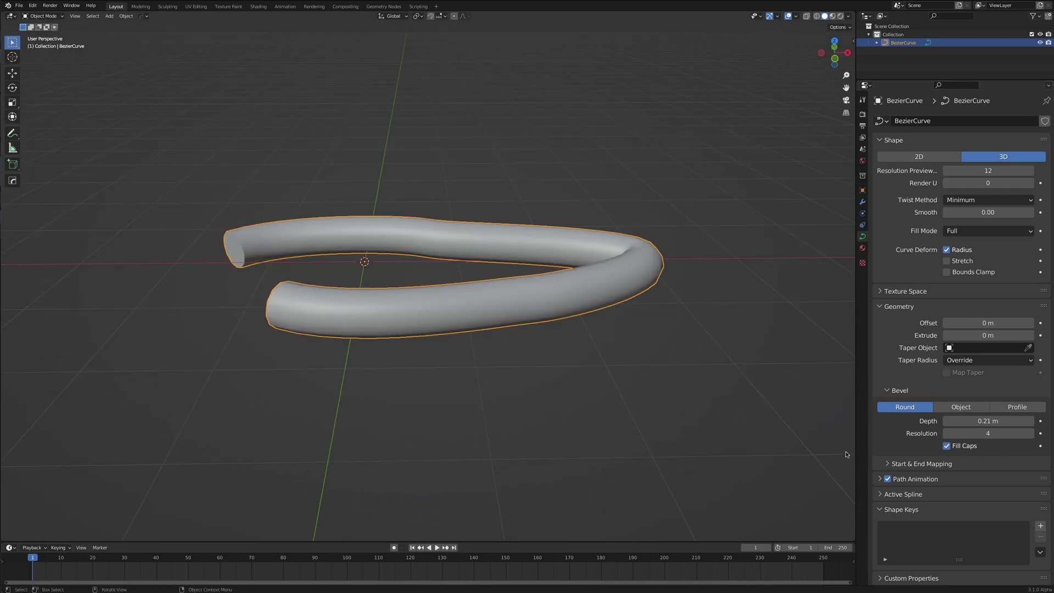
pyautogui.click(890, 464)
pyautogui.click(891, 465)
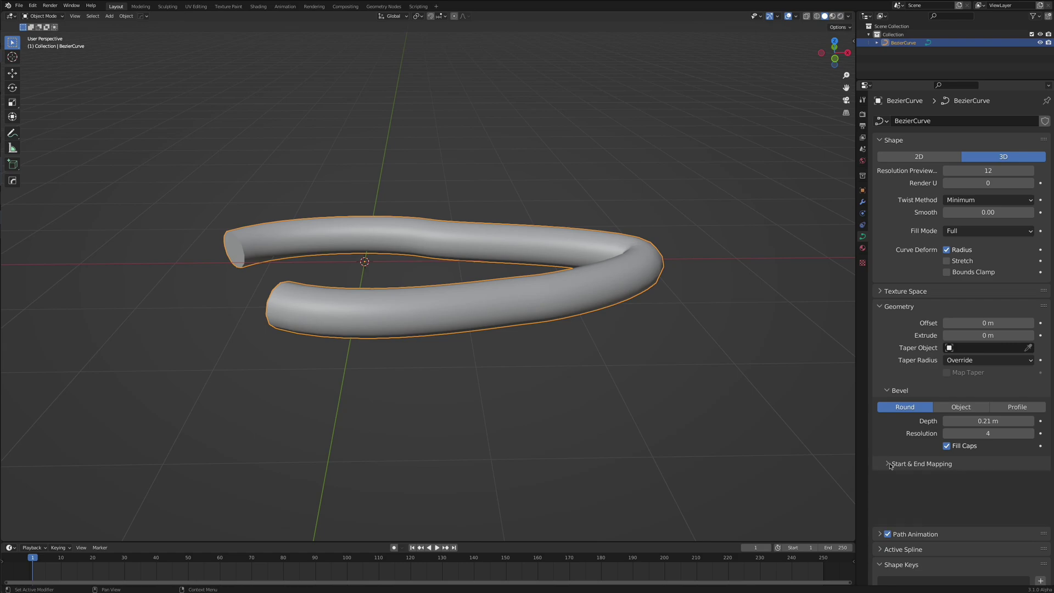
pyautogui.moveTo(571, 330); pyautogui.dragTo(519, 316, button='middle')
# Turn on the wireframe overlay and return the curve to Edit Mode
pyautogui.click(796, 22)
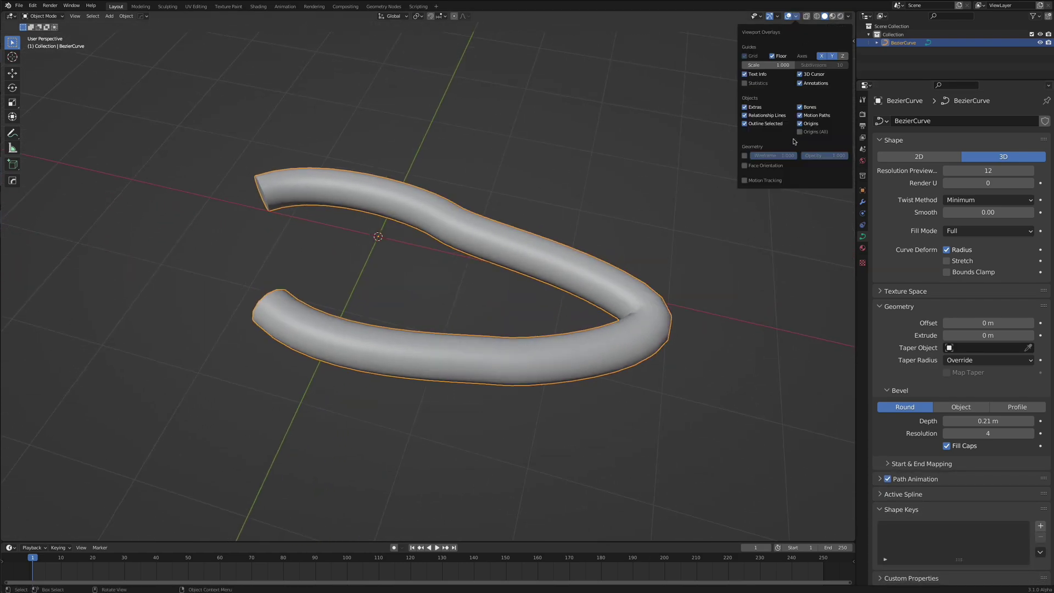
pyautogui.click(747, 158)
pyautogui.moveTo(659, 231); pyautogui.dragTo(618, 250, button='middle')
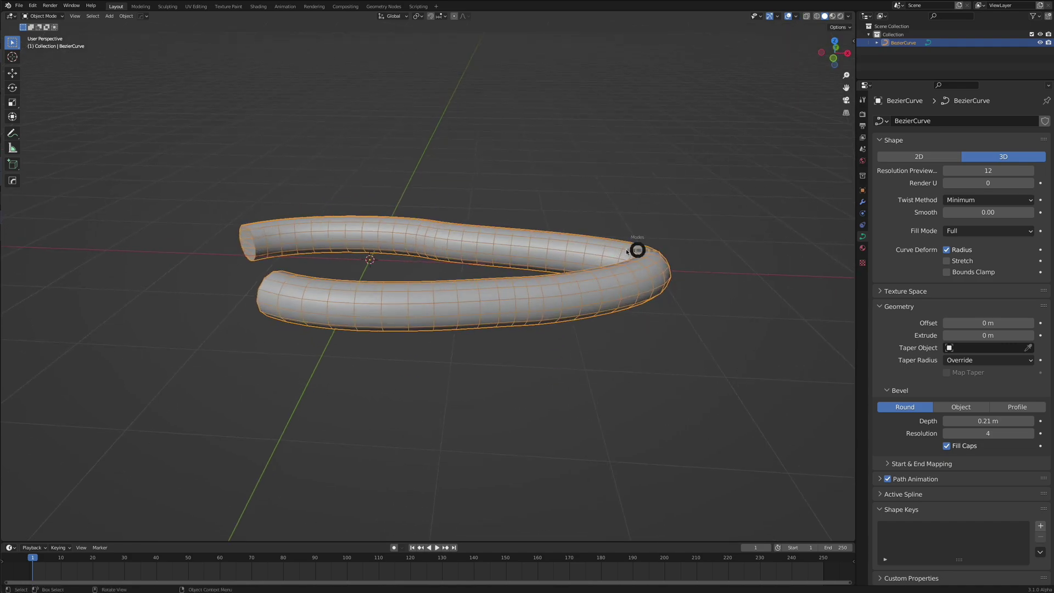
pyautogui.press('Tab')
pyautogui.moveTo(418, 262); pyautogui.dragTo(329, 295, button='middle')
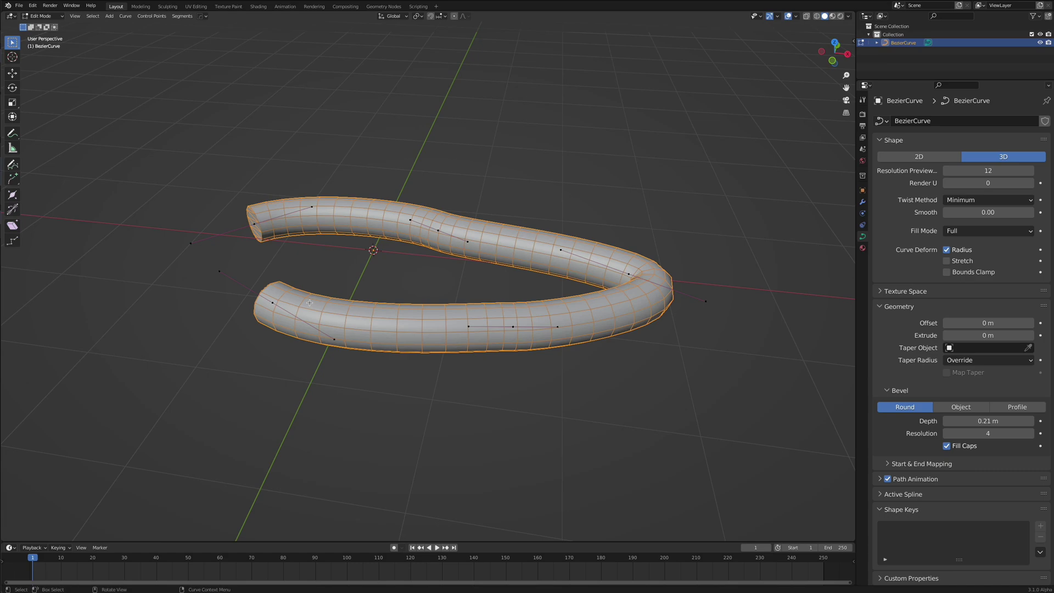
# Select the lower-left end point and subdivide the curve to add control points
pyautogui.click(272, 304)
pyautogui.moveTo(296, 301); pyautogui.dragTo(261, 305, button='middle')
pyautogui.rightClick(348, 336)
pyautogui.click(352, 336)
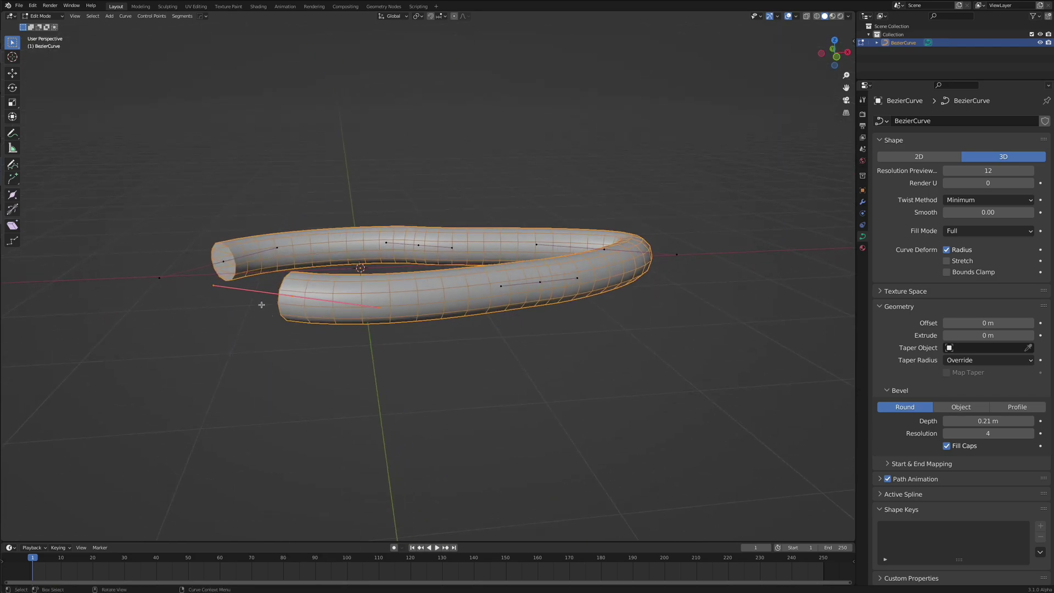
pyautogui.rightClick(324, 262)
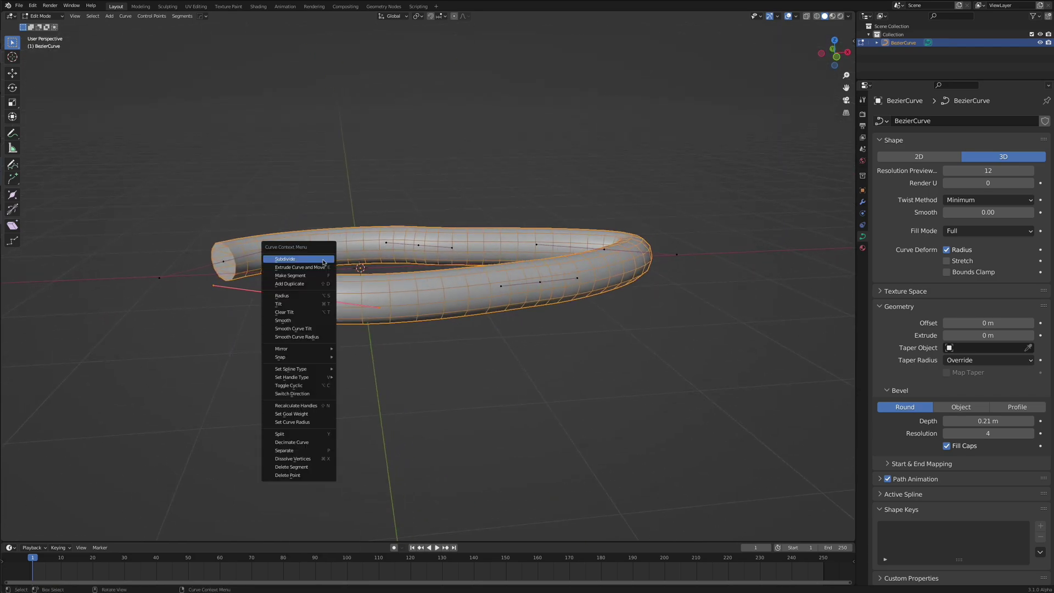
# Enlarge the radius at the lower-left end so the tube flares out
pyautogui.click(318, 299)
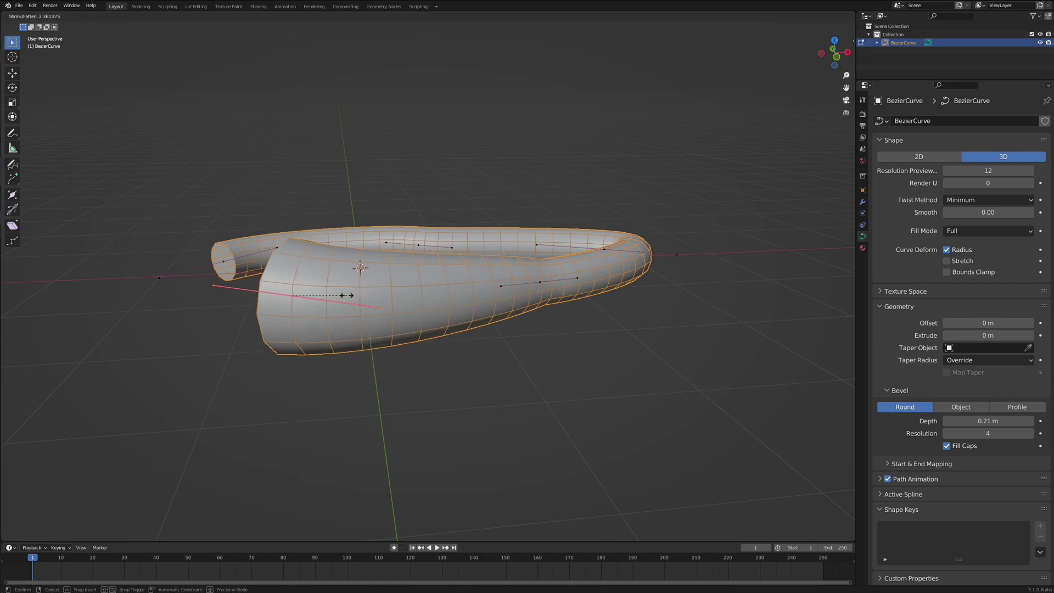
pyautogui.click(372, 301)
pyautogui.moveTo(372, 301); pyautogui.dragTo(618, 337, button='middle')
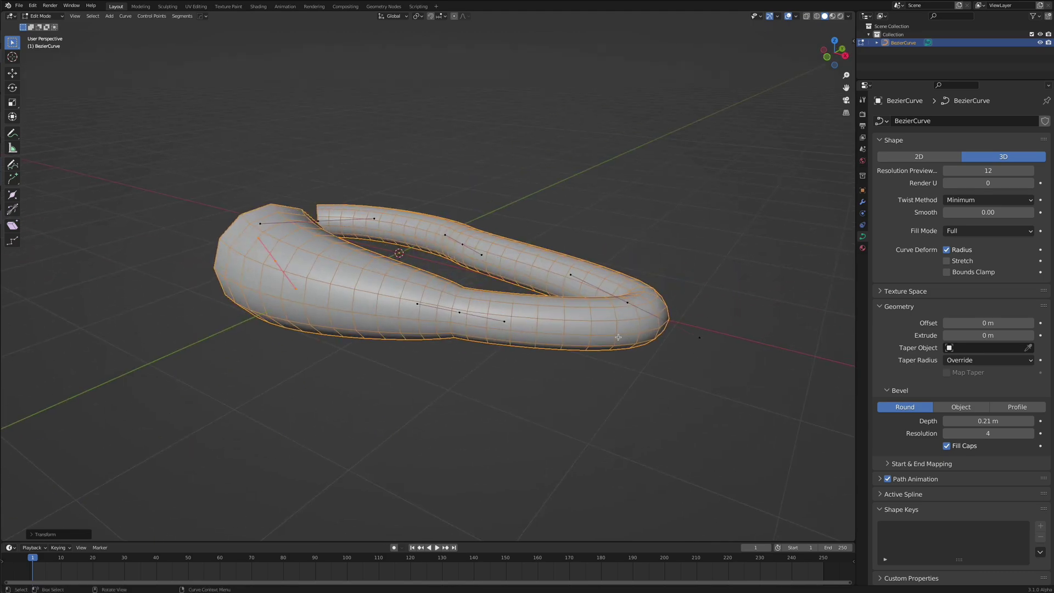
pyautogui.click(459, 314)
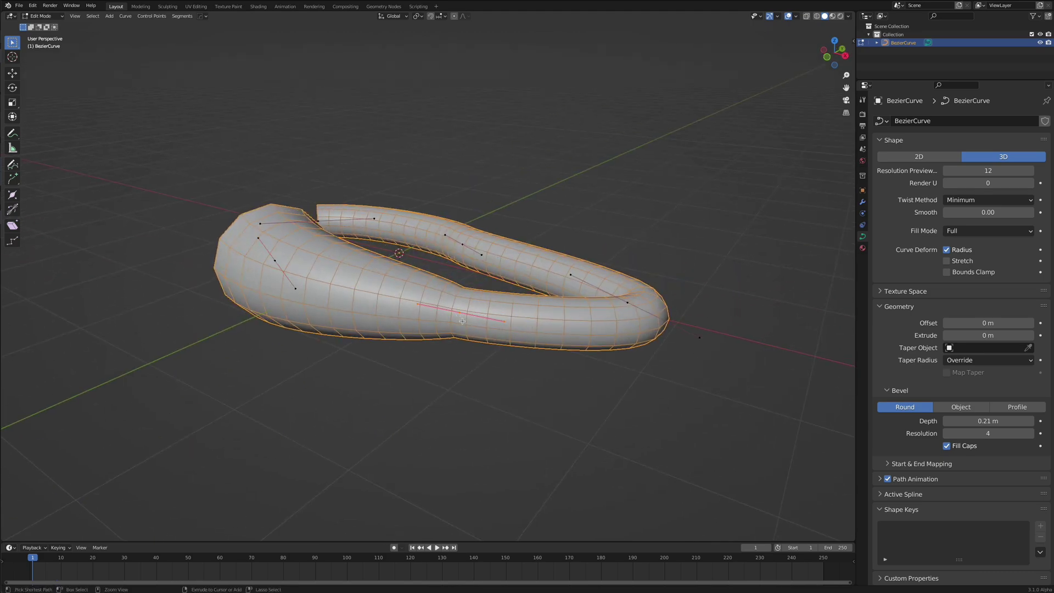
pyautogui.hotkey('ctrl', 's')
pyautogui.click(759, 468)
# Shrink the radius at another point and taper the tube's far end, then resize a midway point
pyautogui.hotkey('alt', 's')
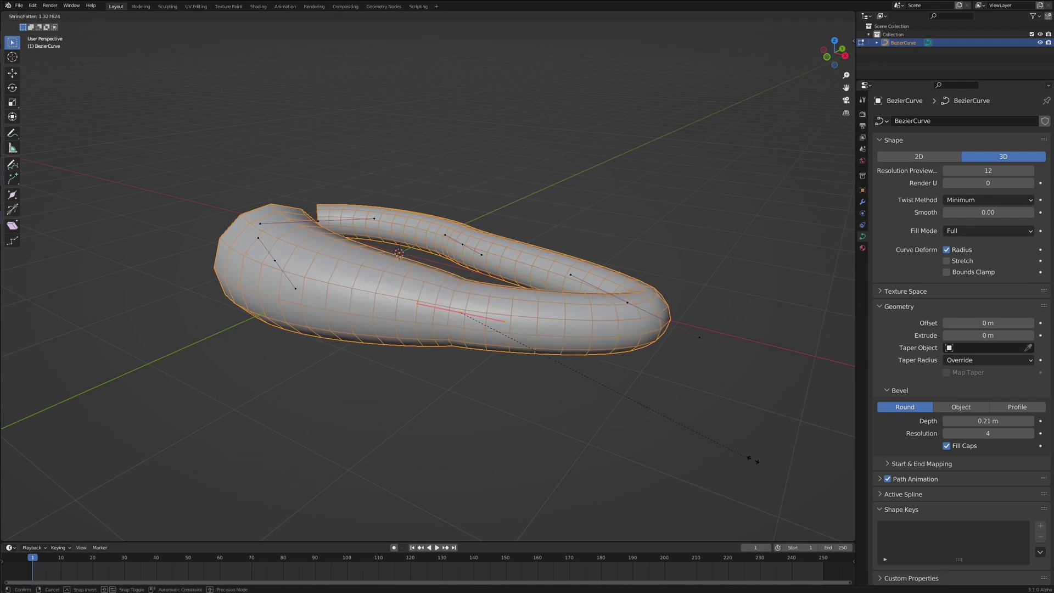
pyautogui.click(747, 419)
pyautogui.moveTo(747, 419); pyautogui.dragTo(503, 374, button='middle')
pyautogui.click(503, 365)
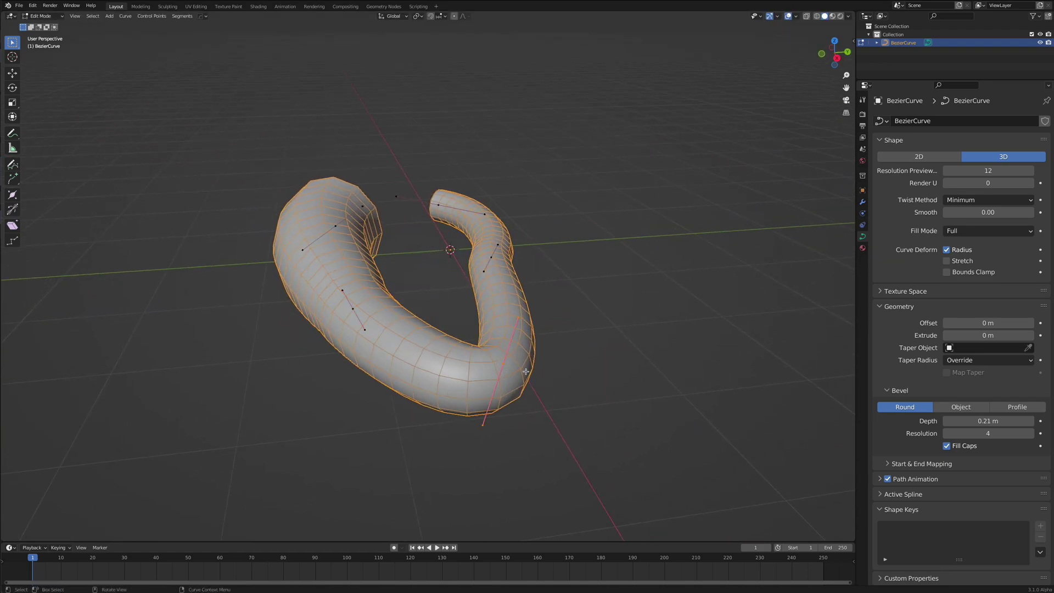
pyautogui.hotkey('alt', 's')
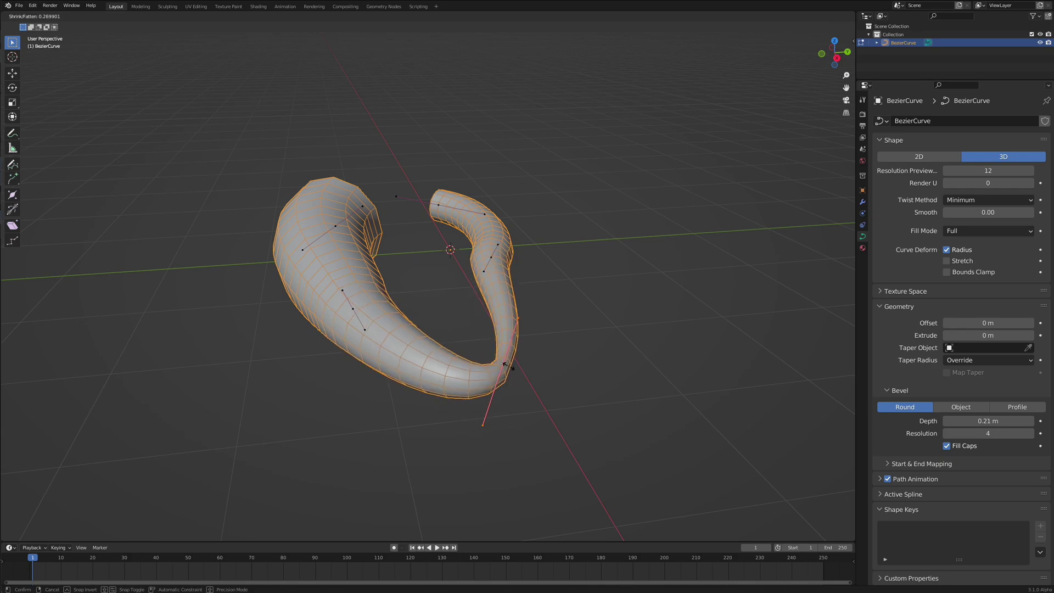
pyautogui.click(495, 378)
pyautogui.moveTo(495, 378); pyautogui.dragTo(461, 379, button='middle')
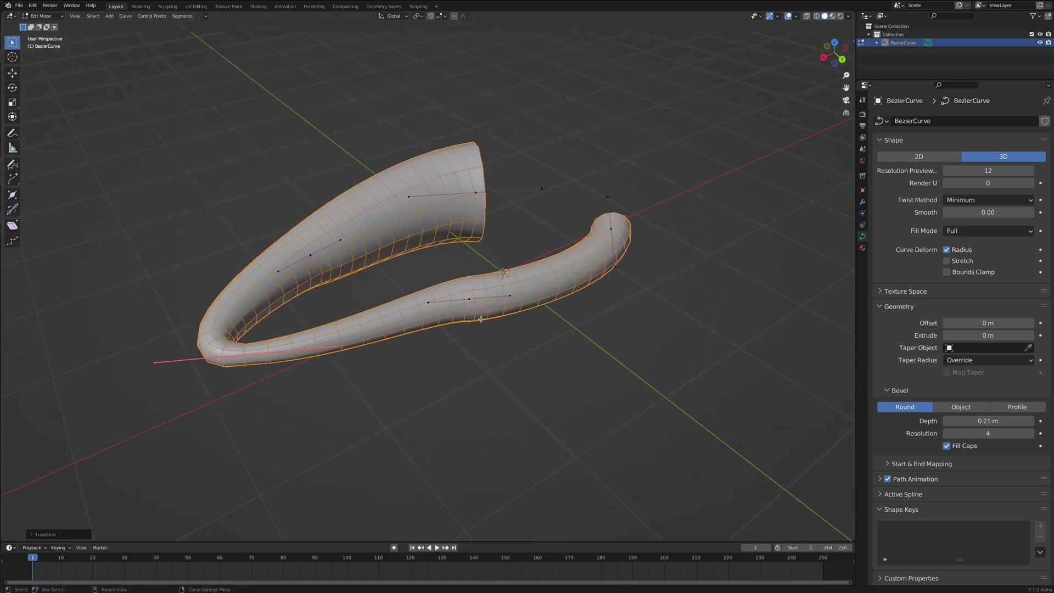
pyautogui.click(471, 300)
pyautogui.hotkey('alt', 's')
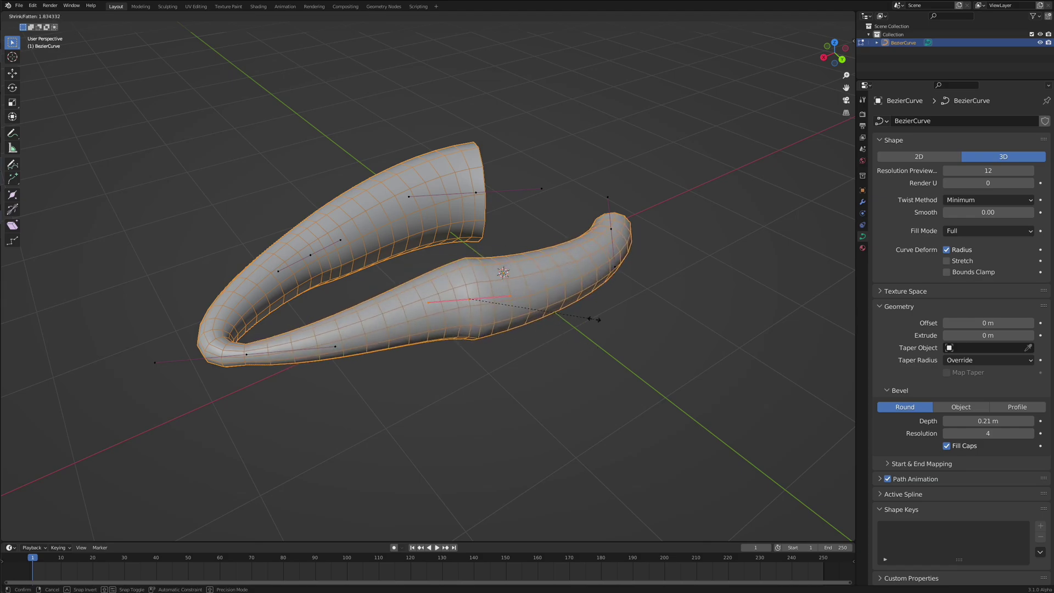
# Confirm the midway radius and tilt the selected control points to twist the tube
pyautogui.click(617, 307)
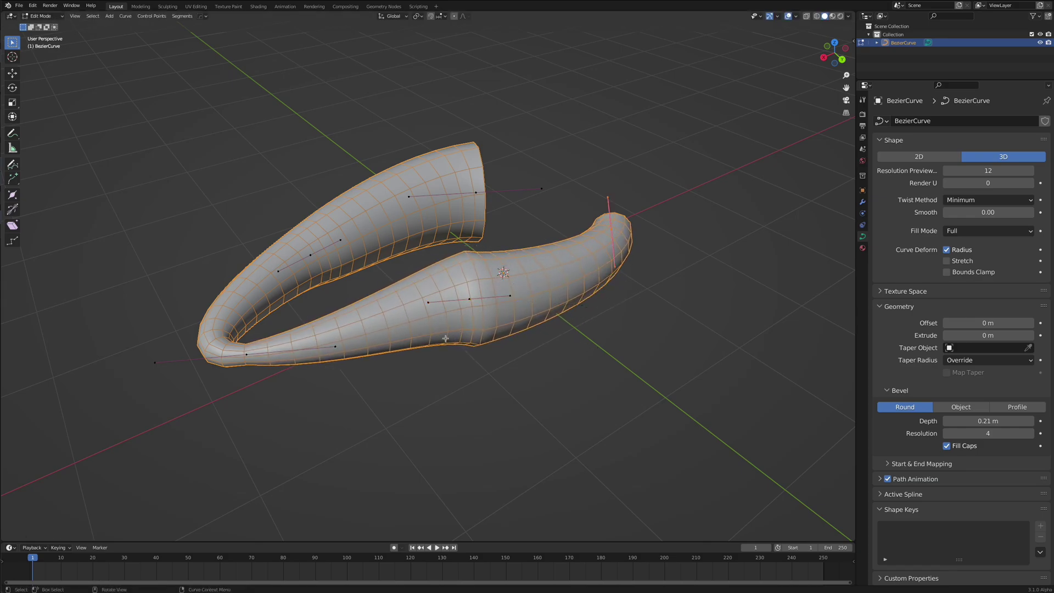
pyautogui.moveTo(615, 236); pyautogui.dragTo(365, 315, button='middle')
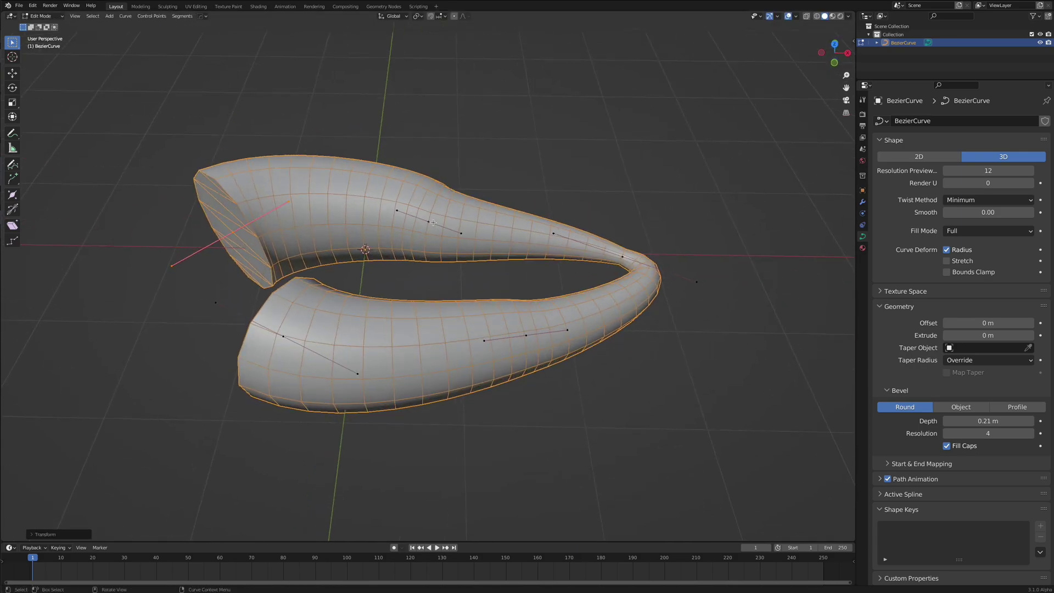
pyautogui.moveTo(462, 247); pyautogui.dragTo(452, 251, button='middle')
pyautogui.rightClick(452, 251)
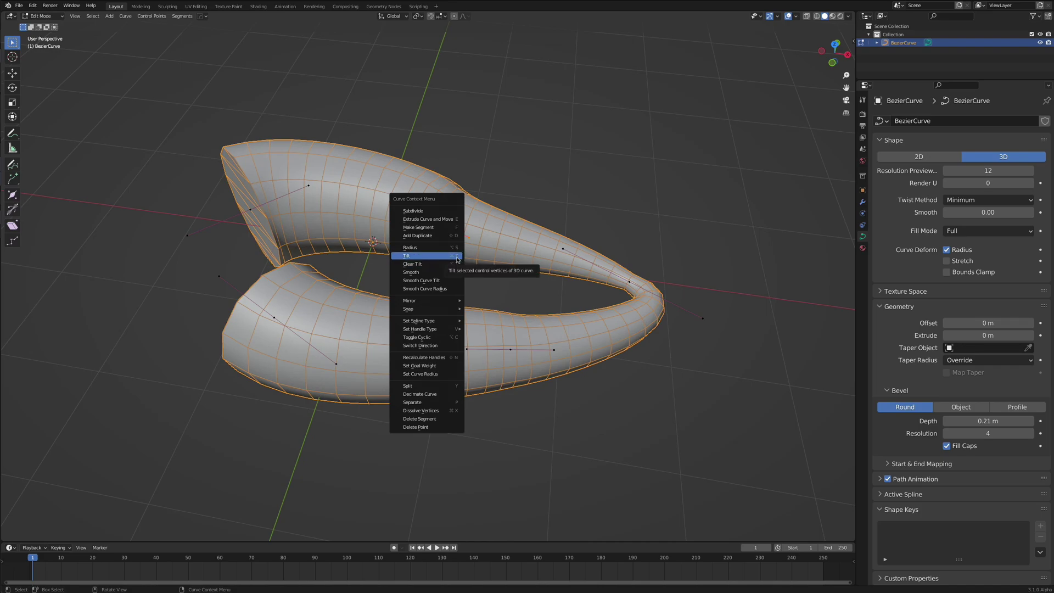
pyautogui.click(456, 259)
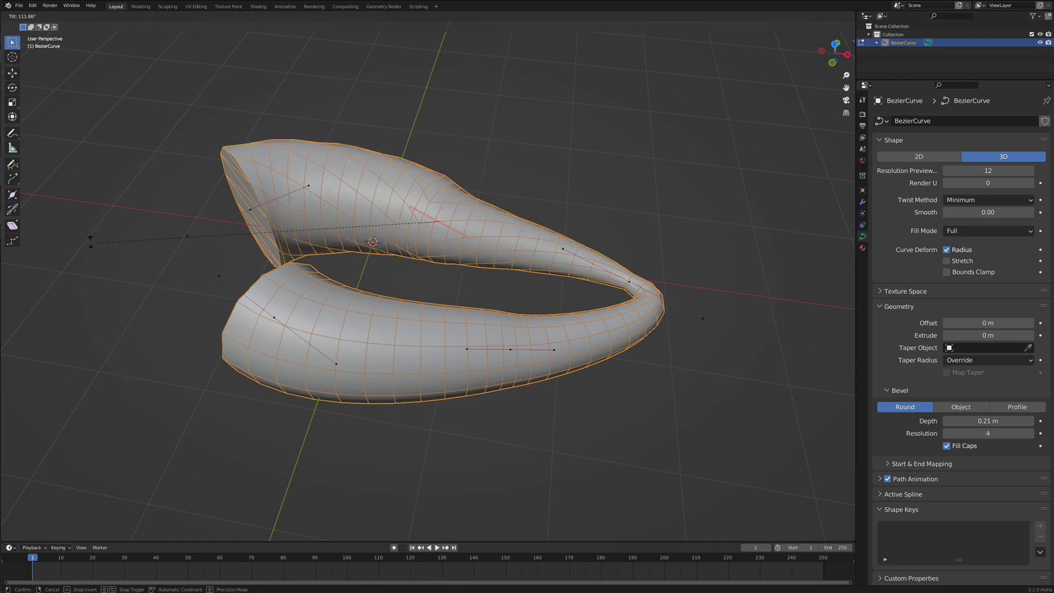
pyautogui.click(330, 193)
pyautogui.moveTo(330, 194); pyautogui.dragTo(390, 276, button='middle')
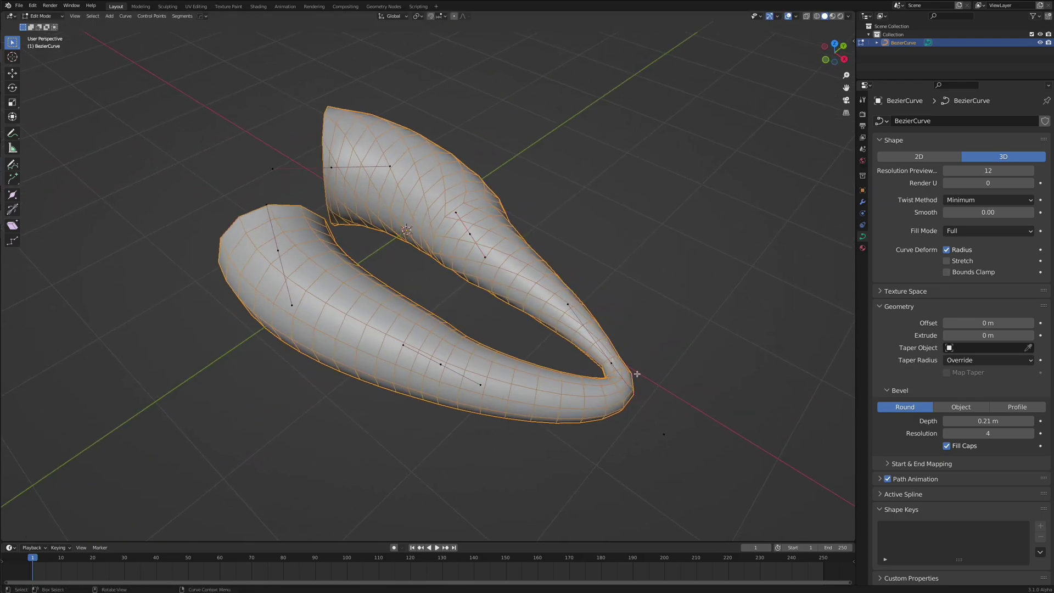
# Tilt the tip control point with Ctrl+T to extend the twist
pyautogui.click(632, 374)
pyautogui.moveTo(632, 374); pyautogui.dragTo(625, 370, button='middle')
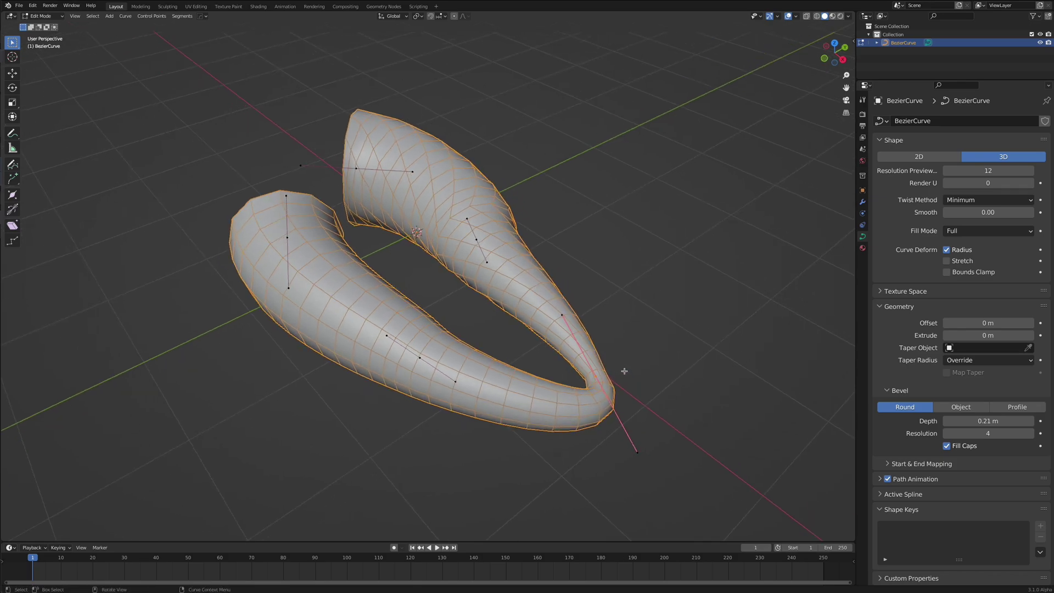
pyautogui.hotkey('ctrl', 't')
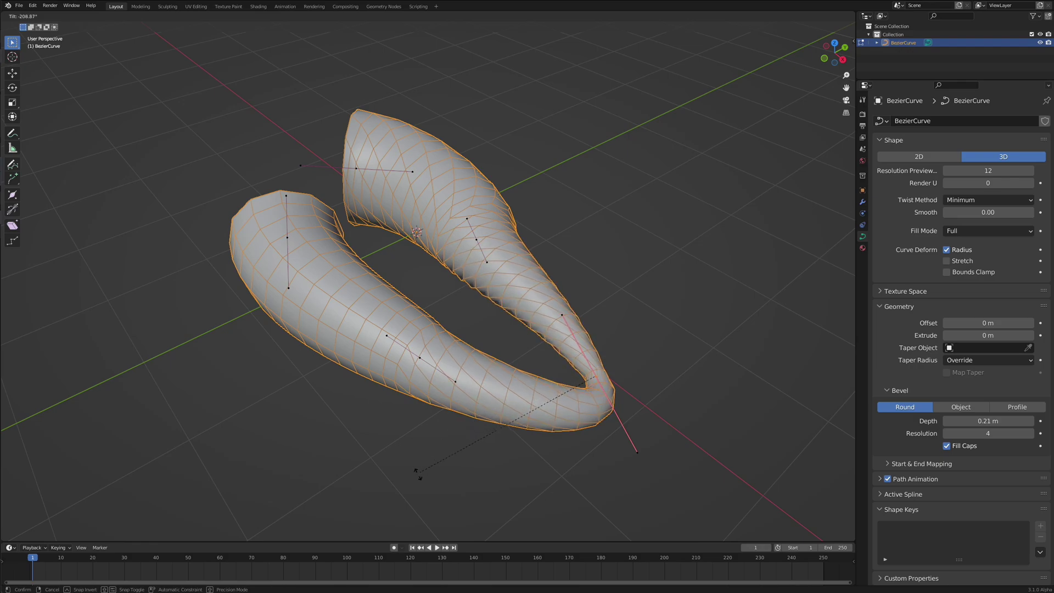
pyautogui.click(493, 421)
pyautogui.moveTo(493, 420); pyautogui.dragTo(491, 419, button='middle')
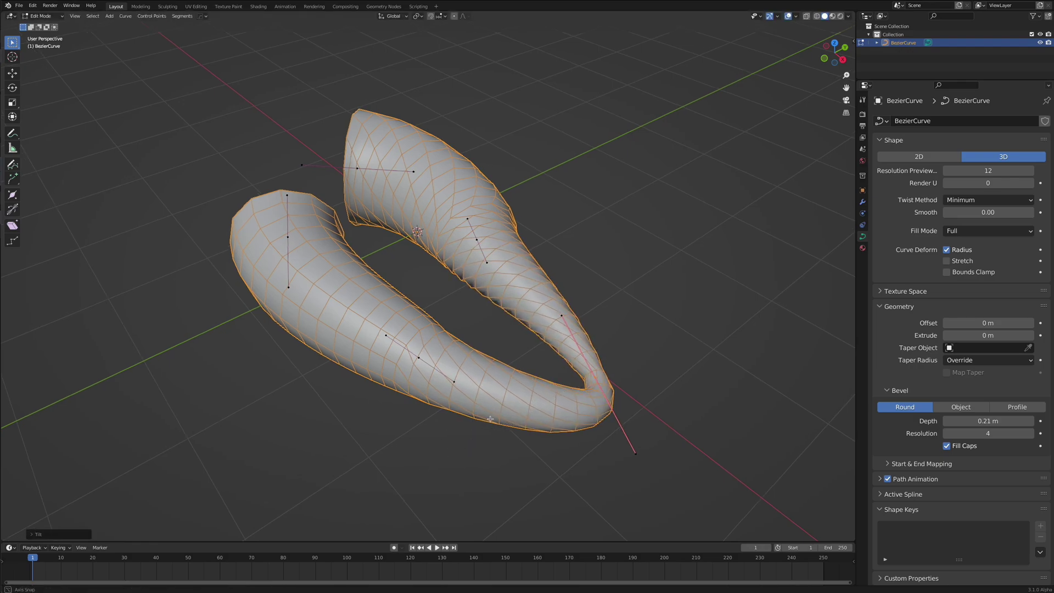